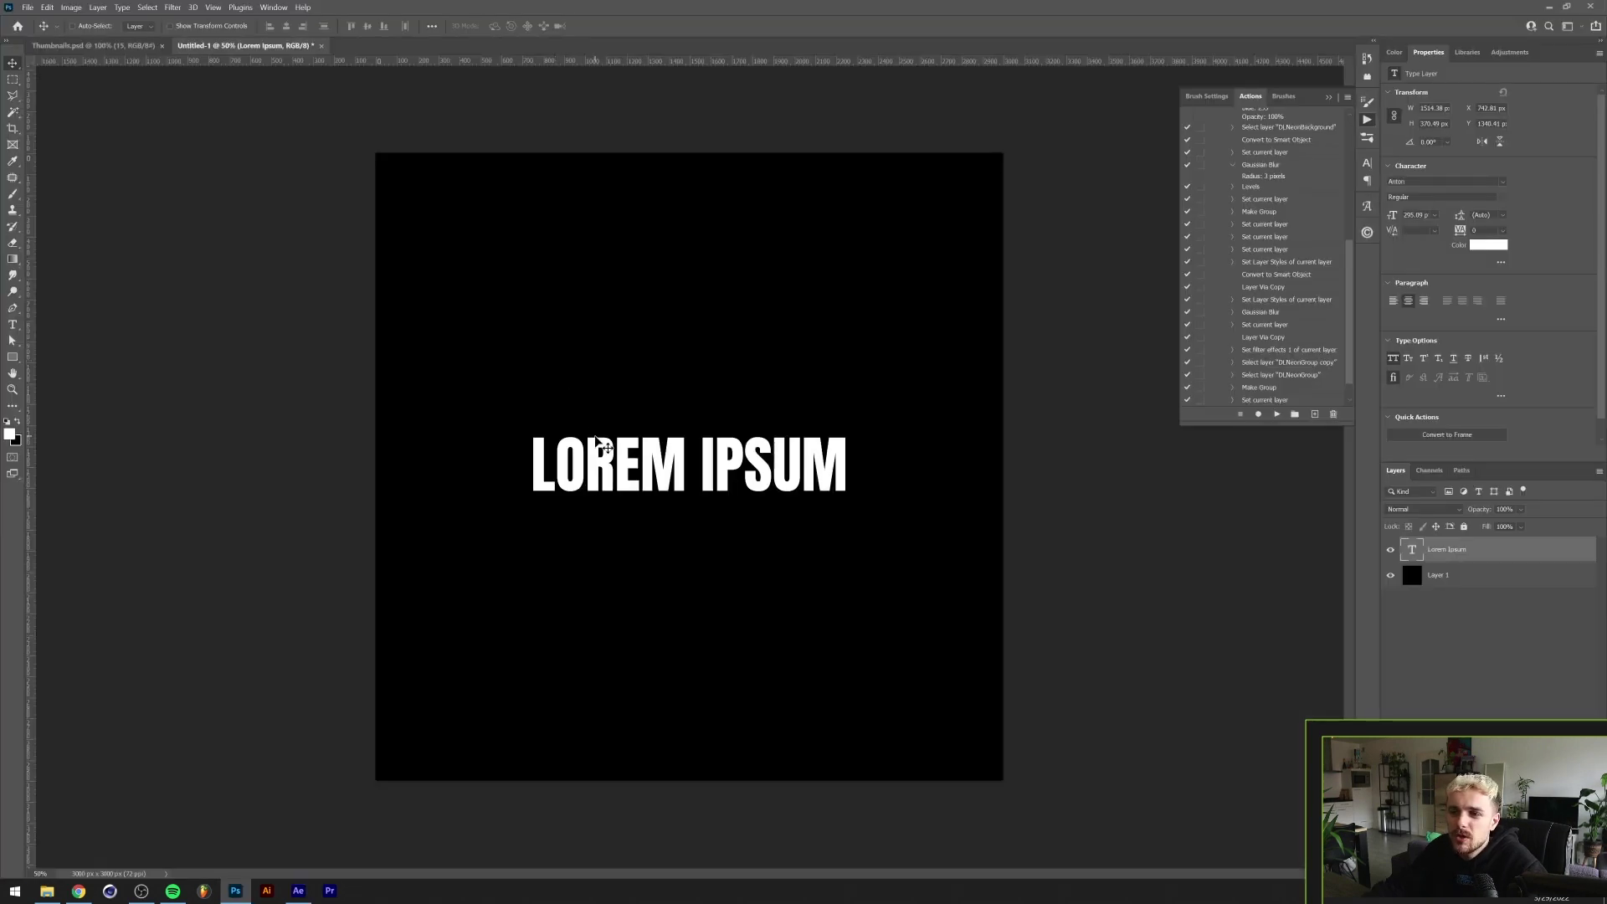
Scale the LOREM IPSUM text up to about 111% around its centre
key(ctrl+t)
drag(892, 475, 932, 475)
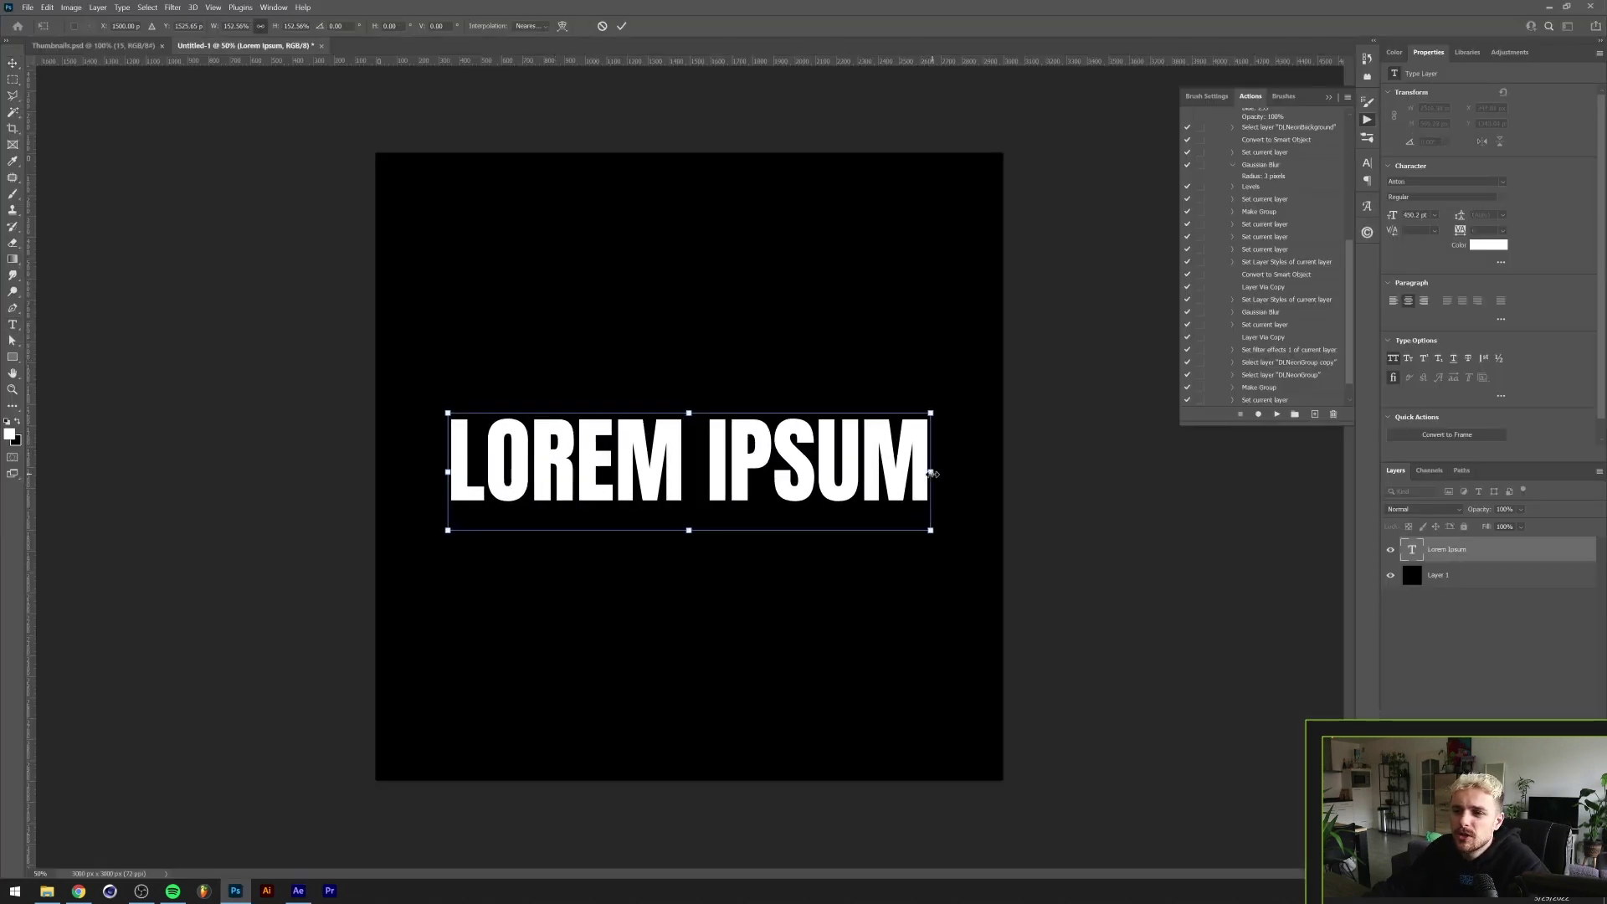
key(Return)
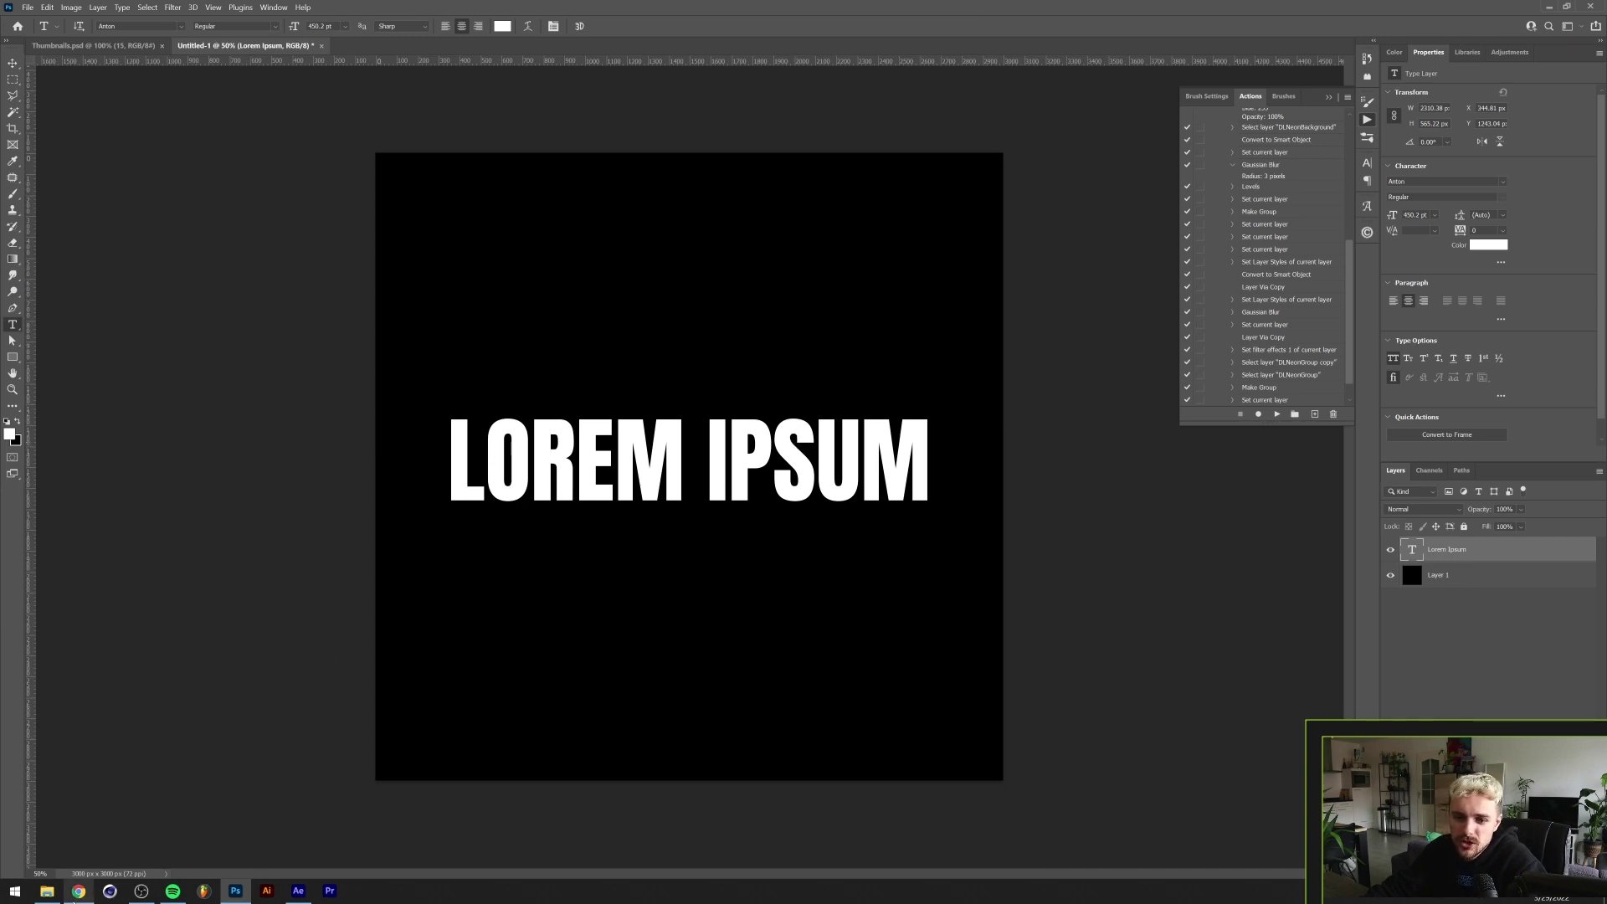
Convert the LOREM IPSUM layer to a smart object, set its Fill to 0% and add an Outer Glow
right_click(1511, 549)
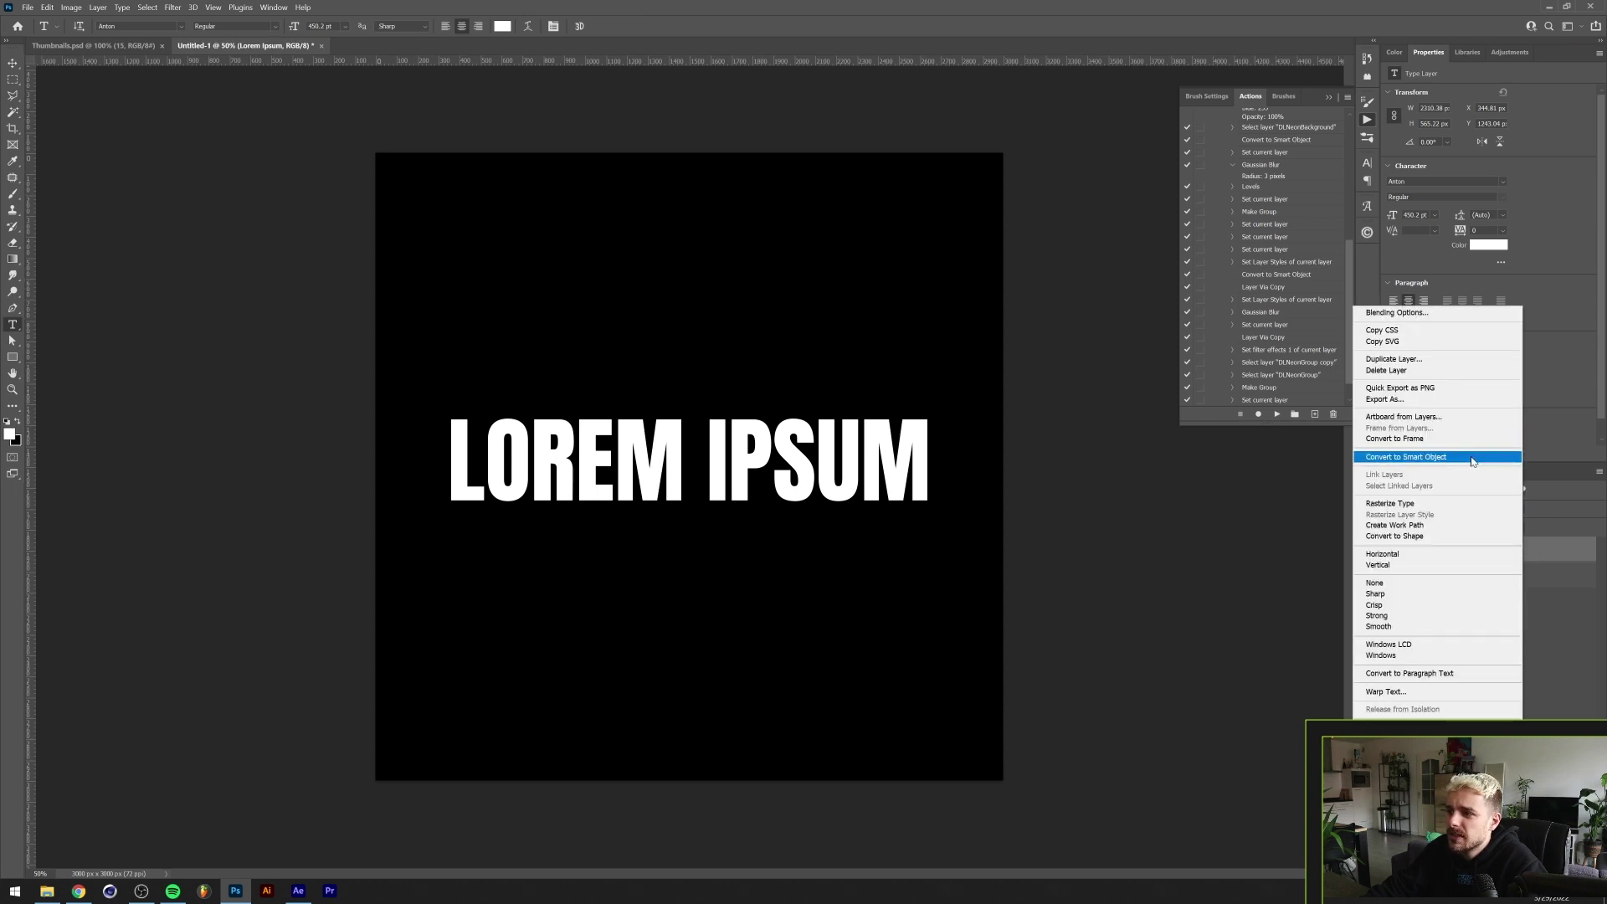
click(1486, 456)
click(1521, 527)
drag(1548, 541, 1411, 591)
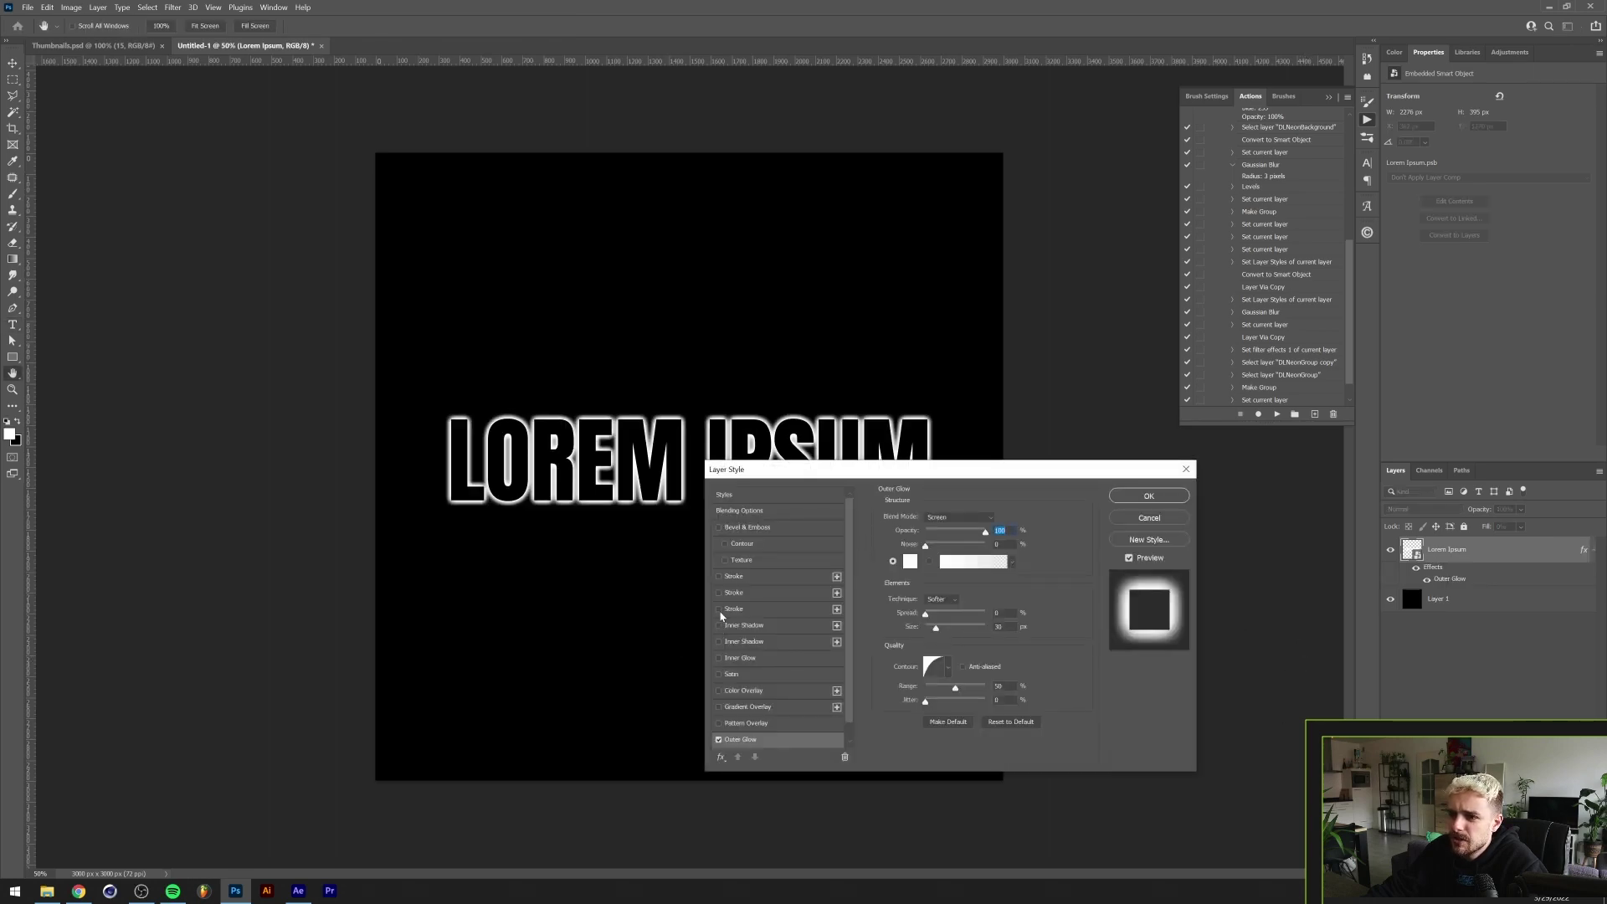
click(720, 660)
key(Return)
Convert the glowing layer to a smart object and apply a 3-pixel Gaussian Blur
right_click(1439, 549)
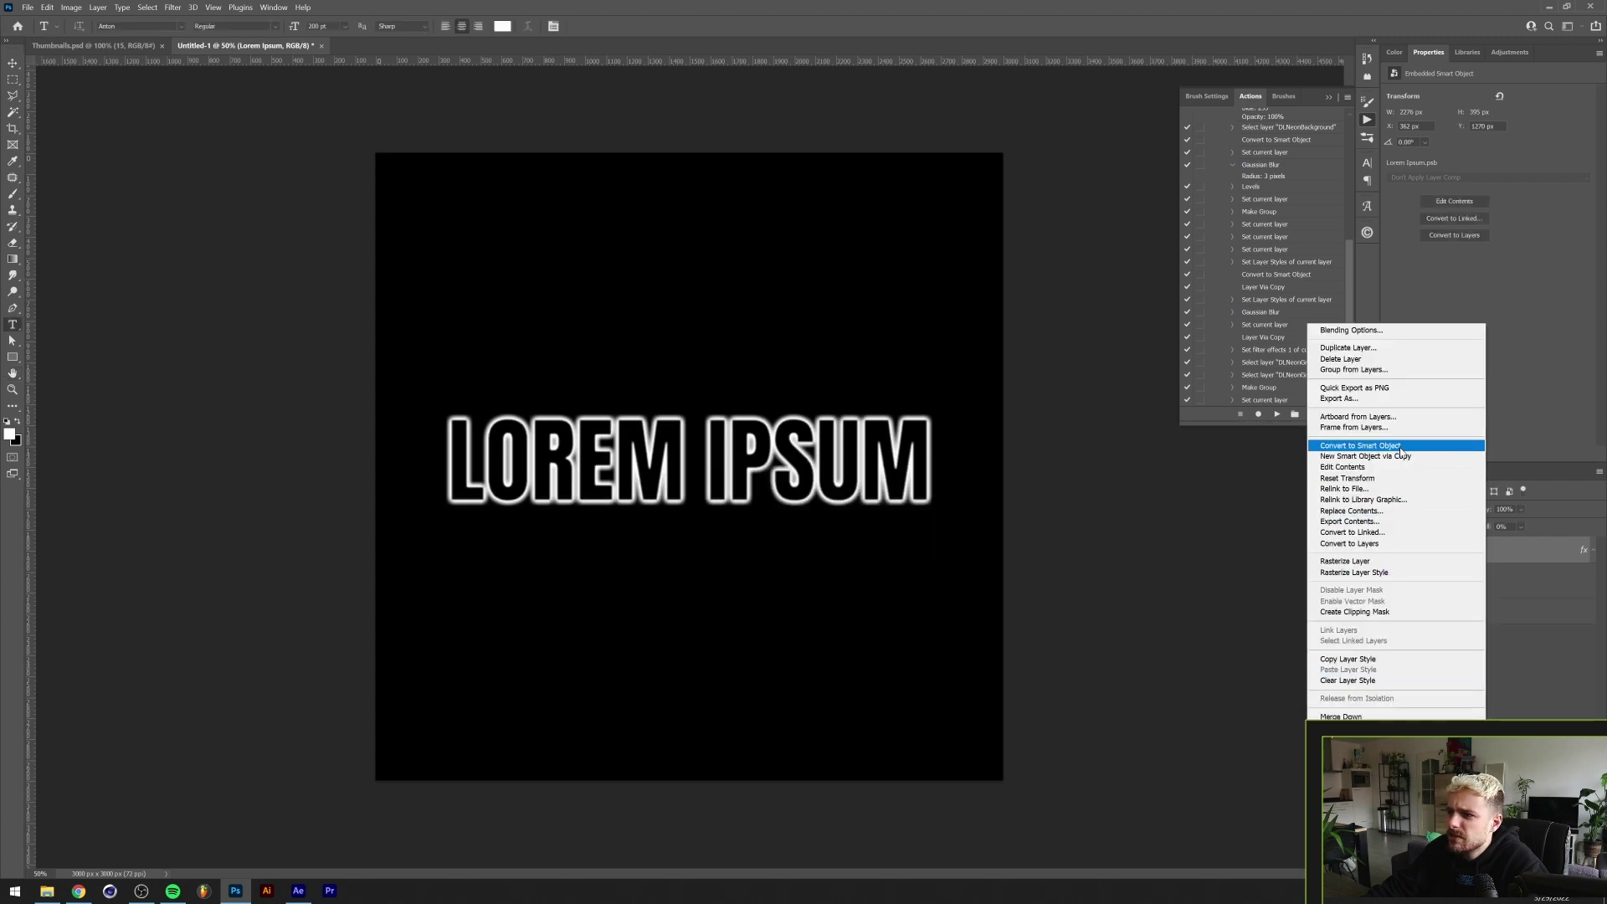
click(1361, 445)
click(172, 8)
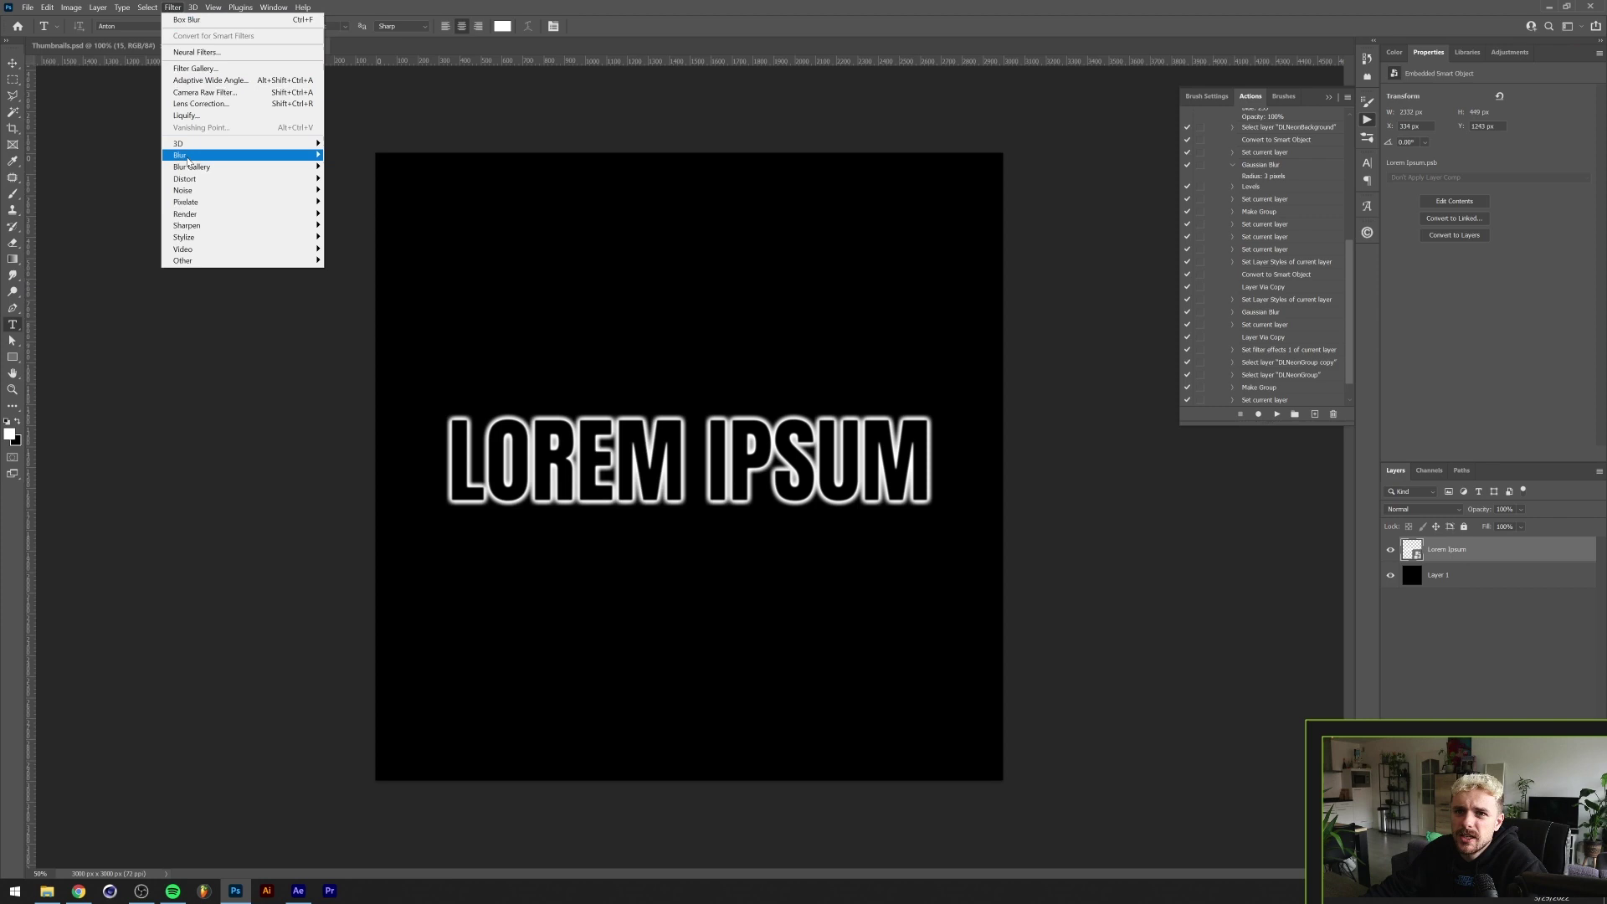
mouse_move(276, 158)
click(371, 203)
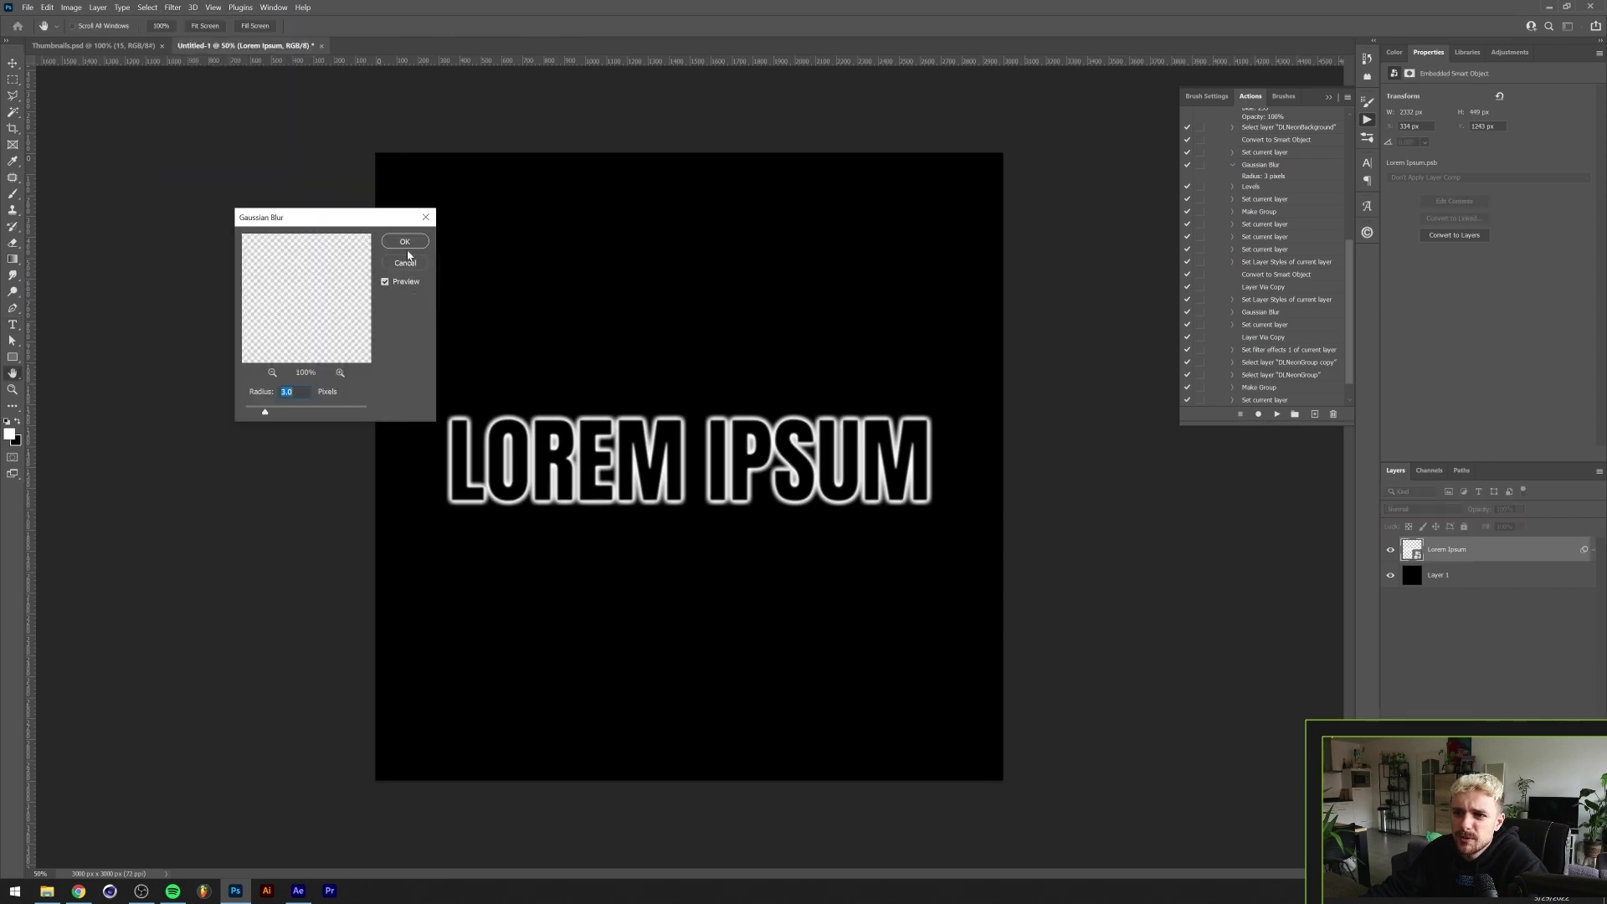
click(407, 244)
key(t)
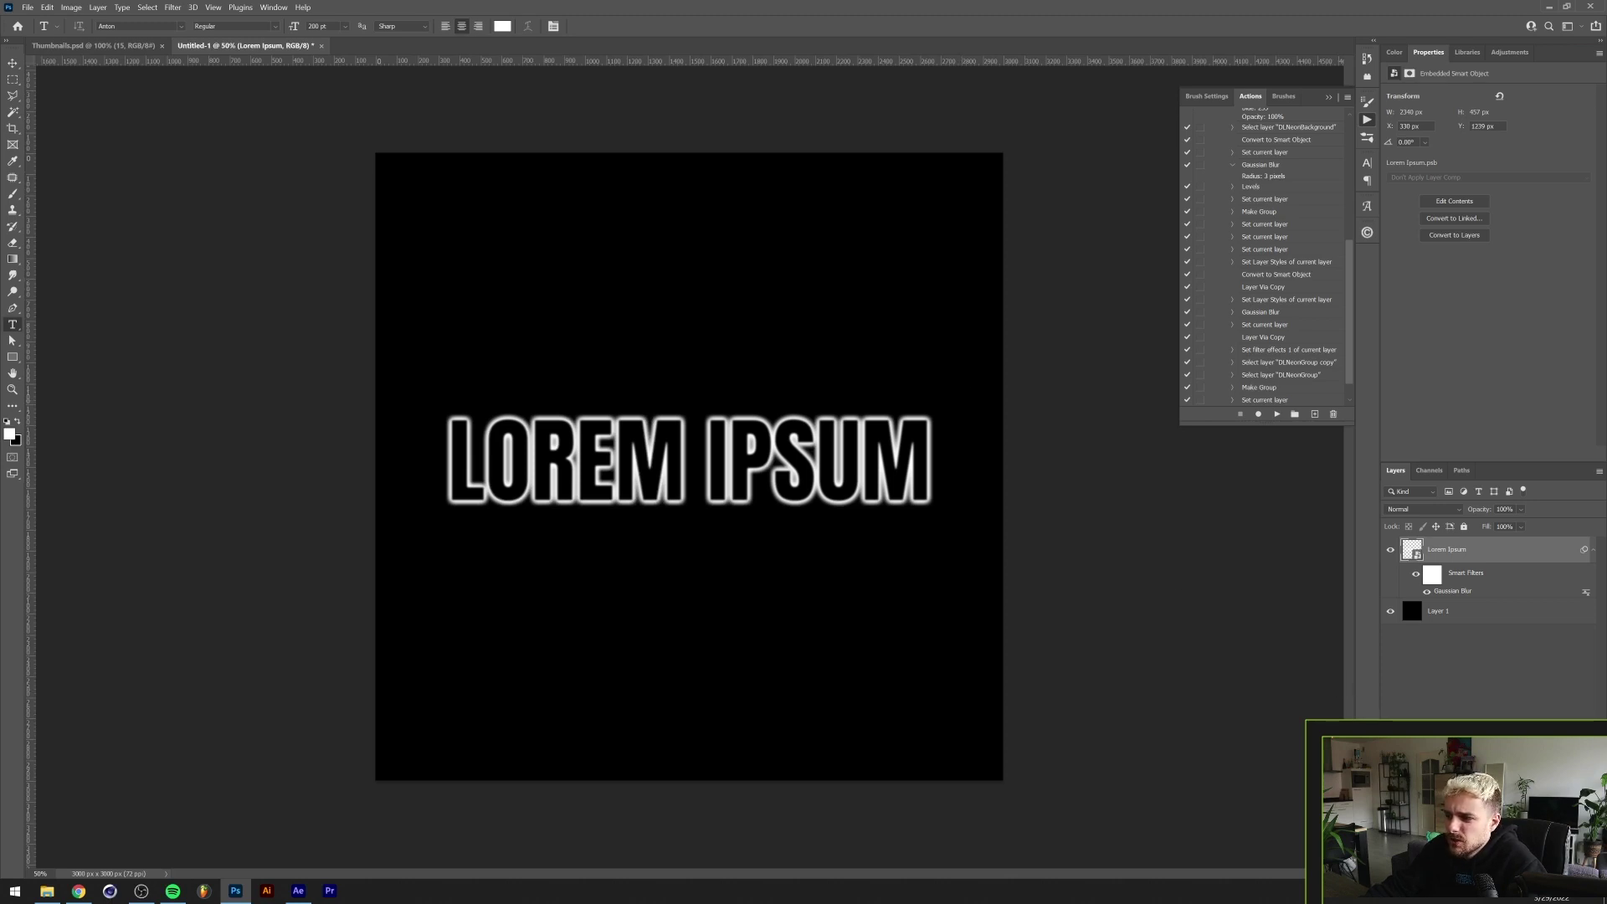
Add a red Color Overlay and raise the Gaussian Blur radius to 6 pixels
click(1007, 525)
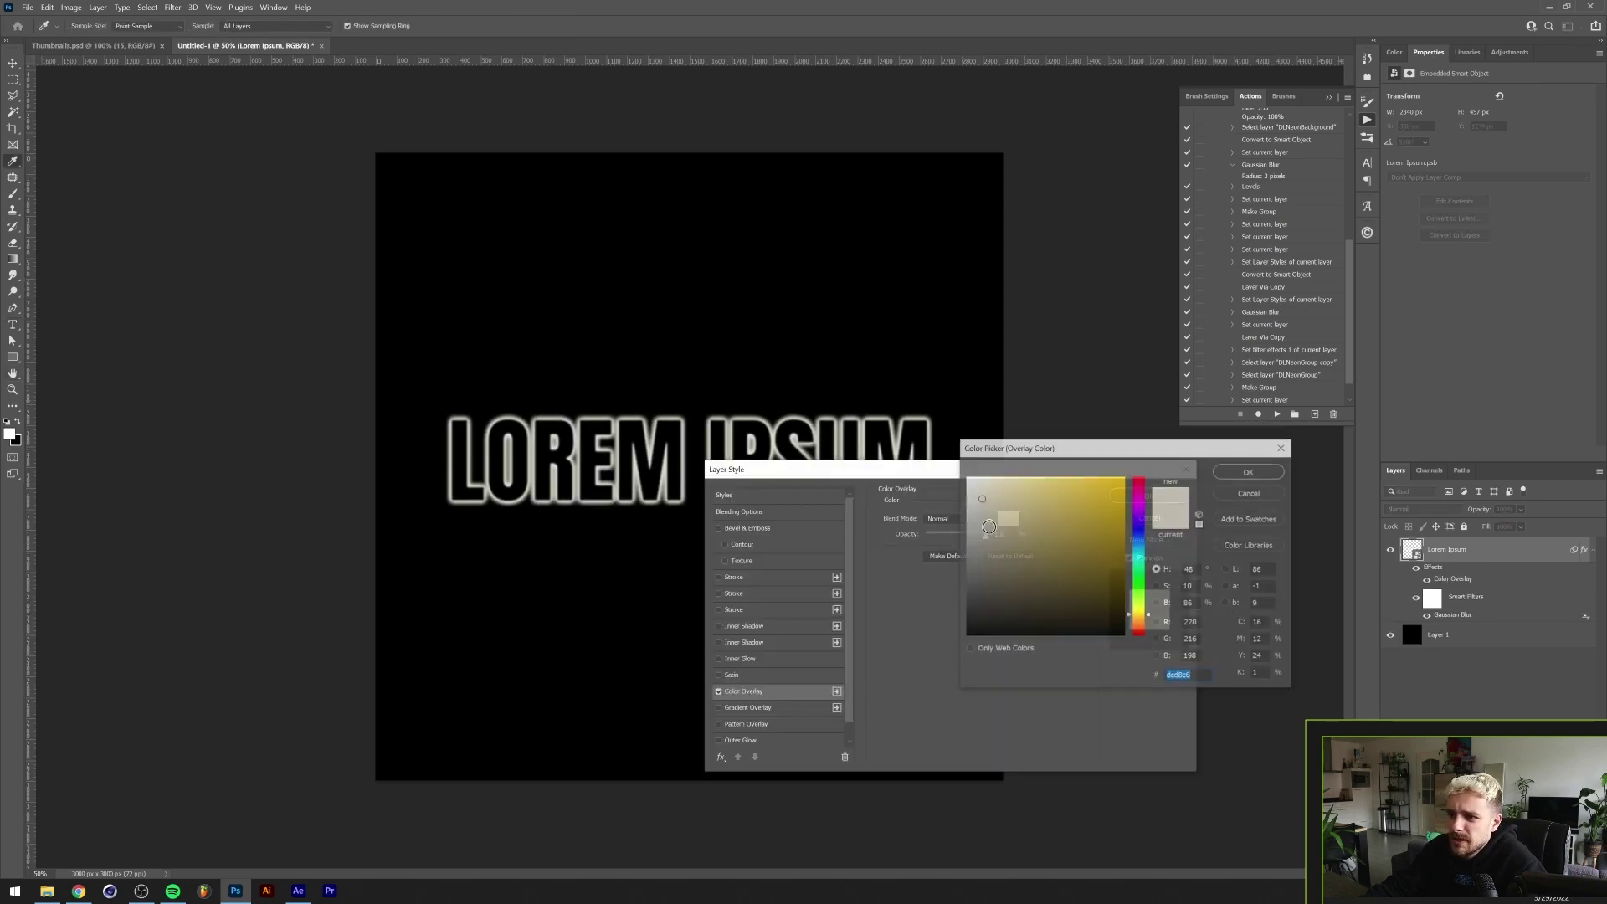
text(ffcc00)
click(1138, 481)
click(1249, 470)
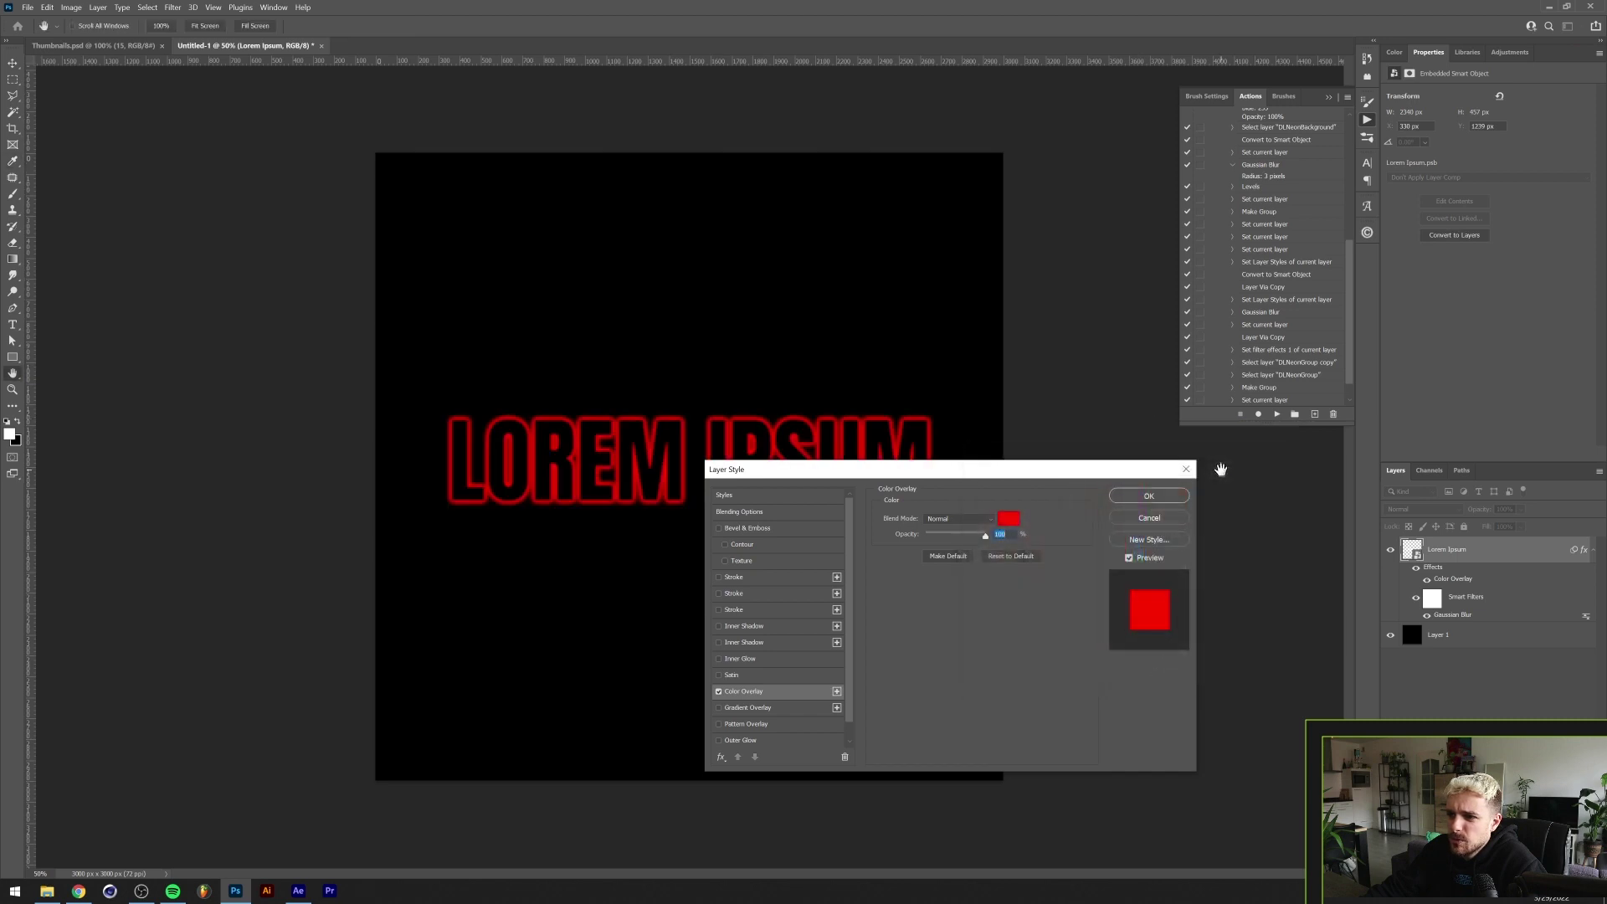
click(1148, 495)
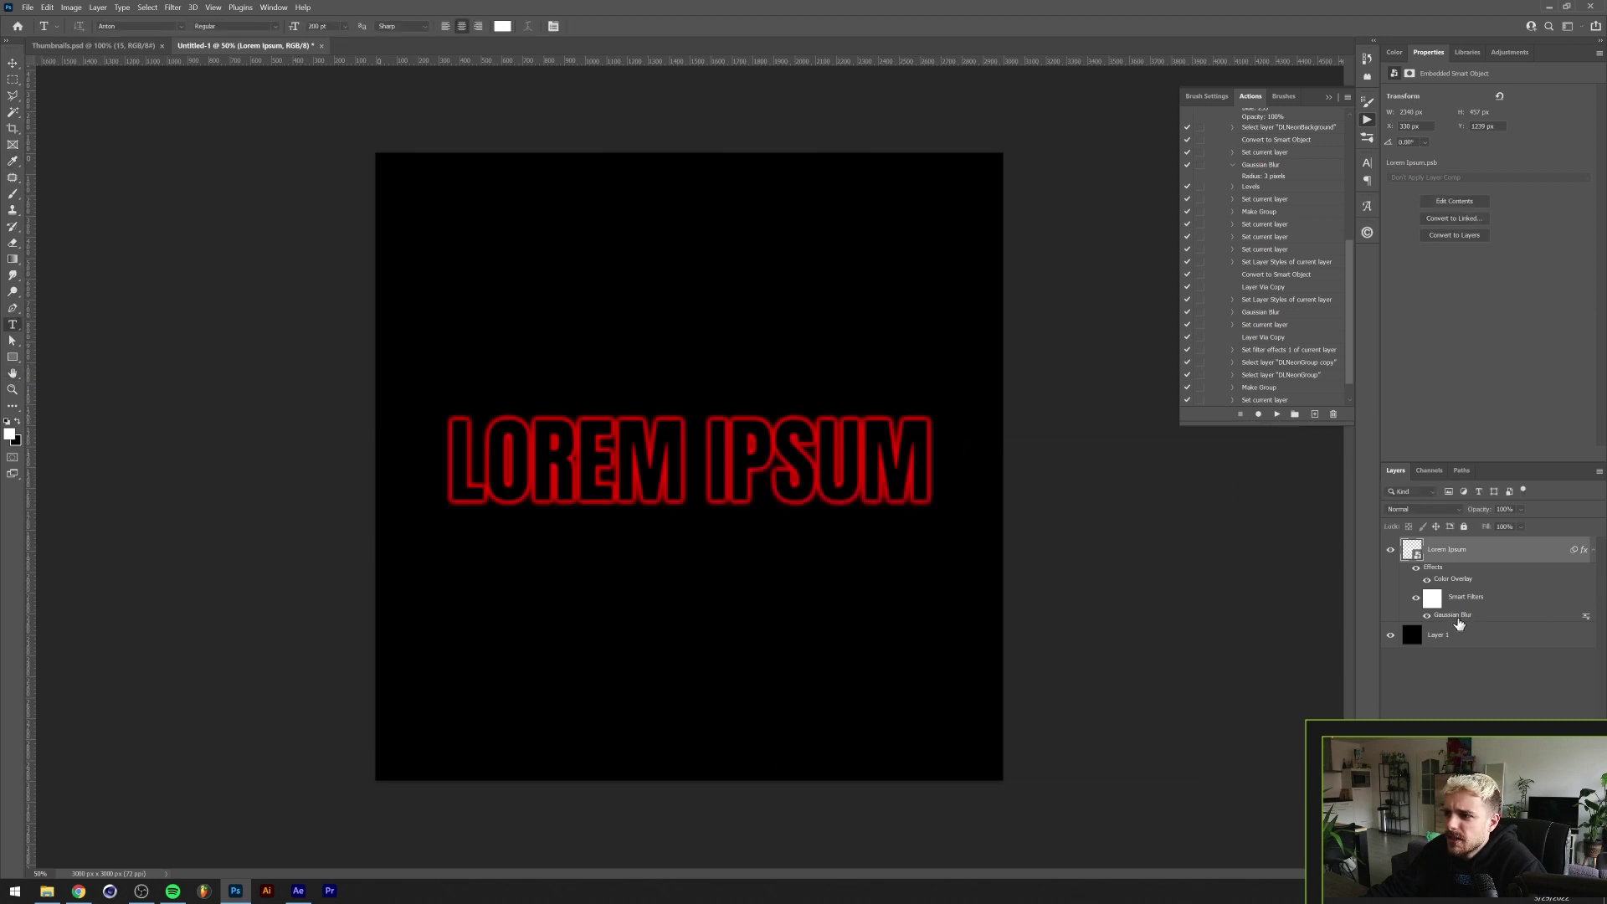
double_click(1455, 615)
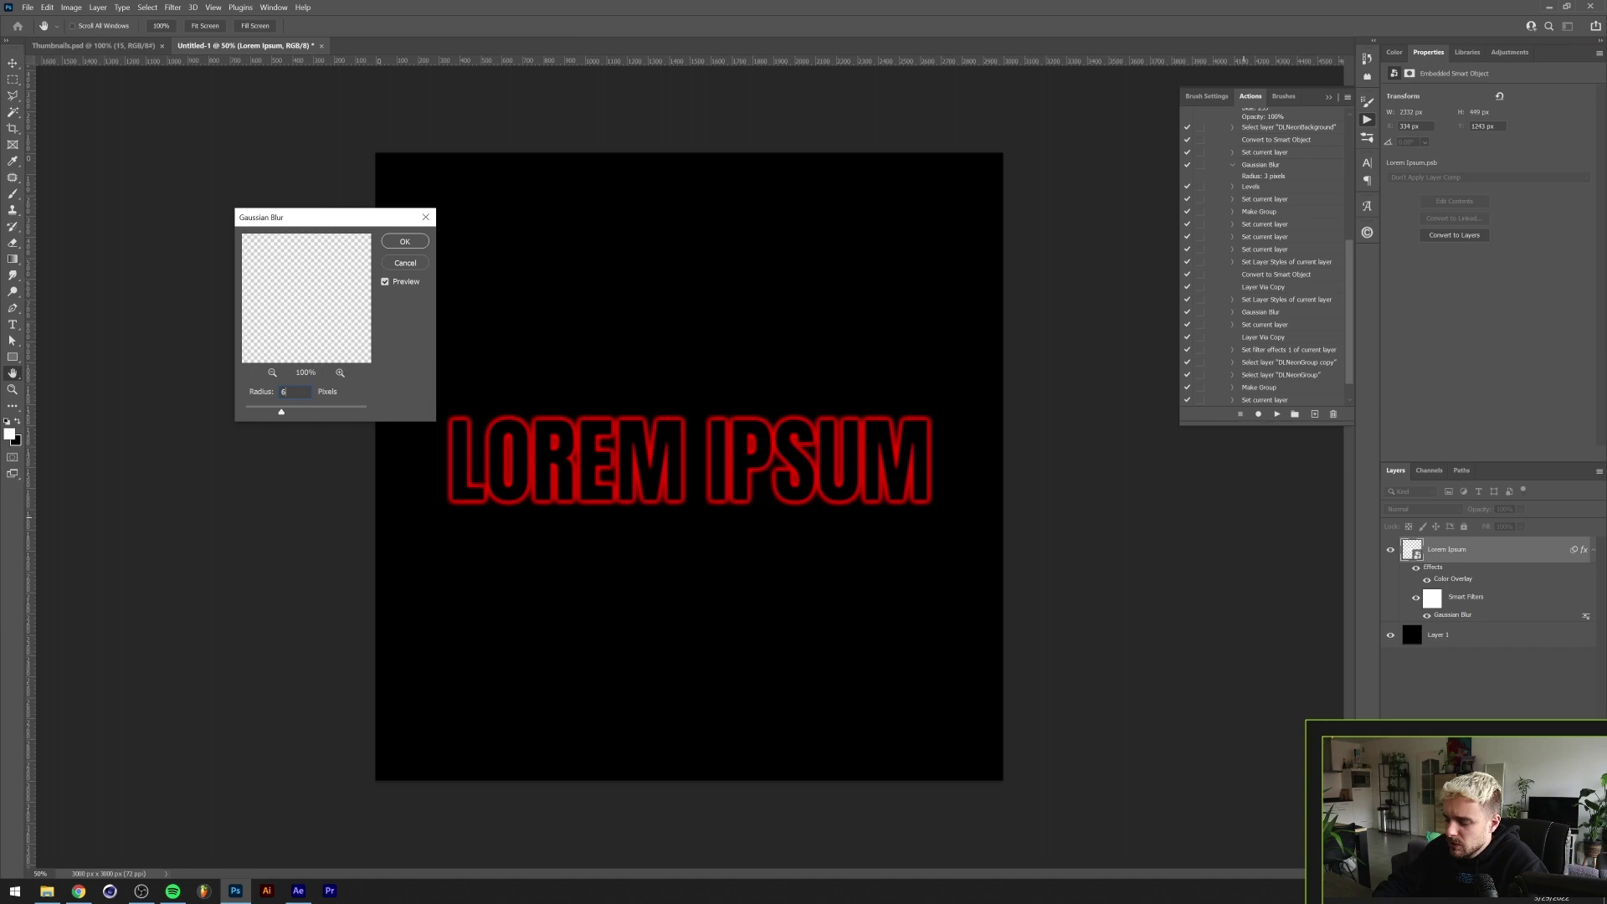
key(Return)
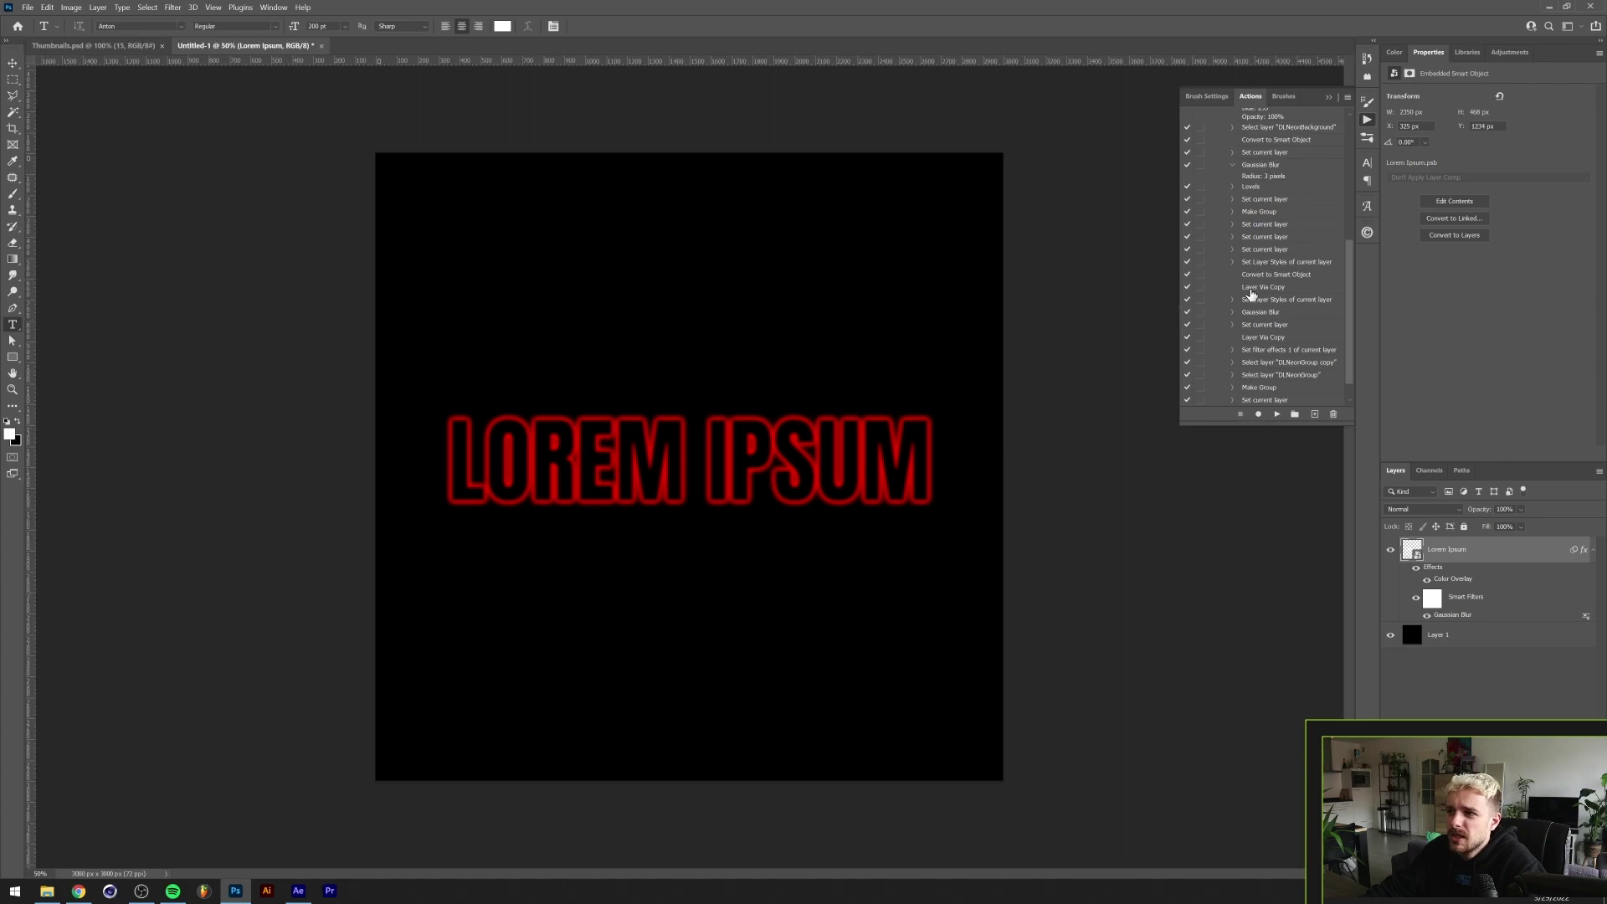
Collapse the Neon Edge action, delete the glowing layer and type fresh LOREM IPSUM text
scroll(1251, 295, up, 5)
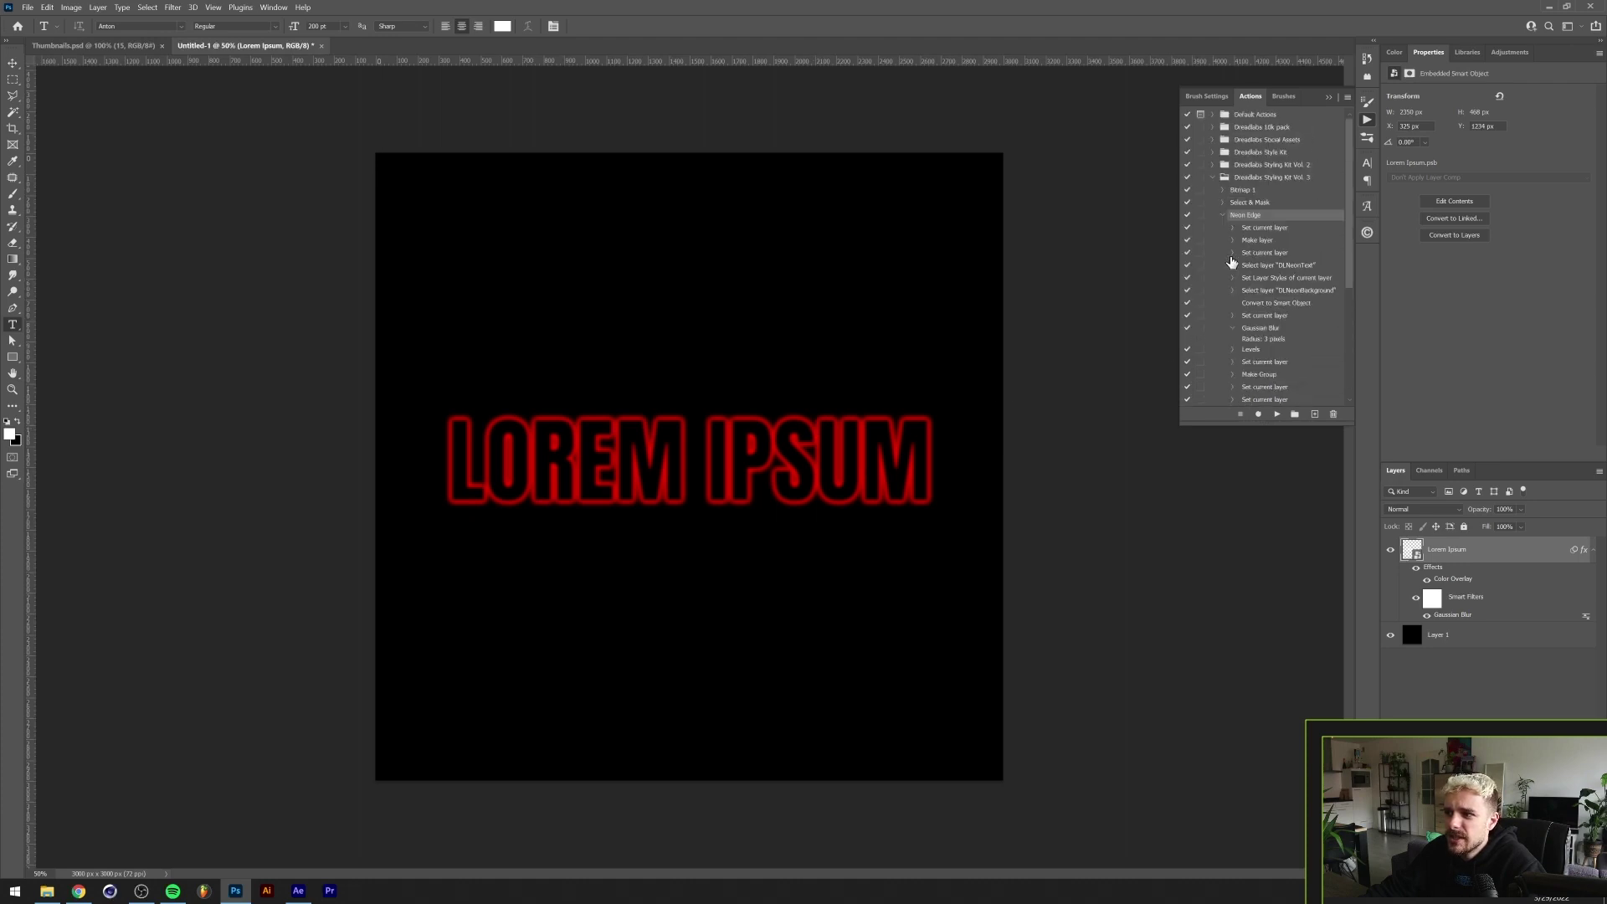
click(1224, 216)
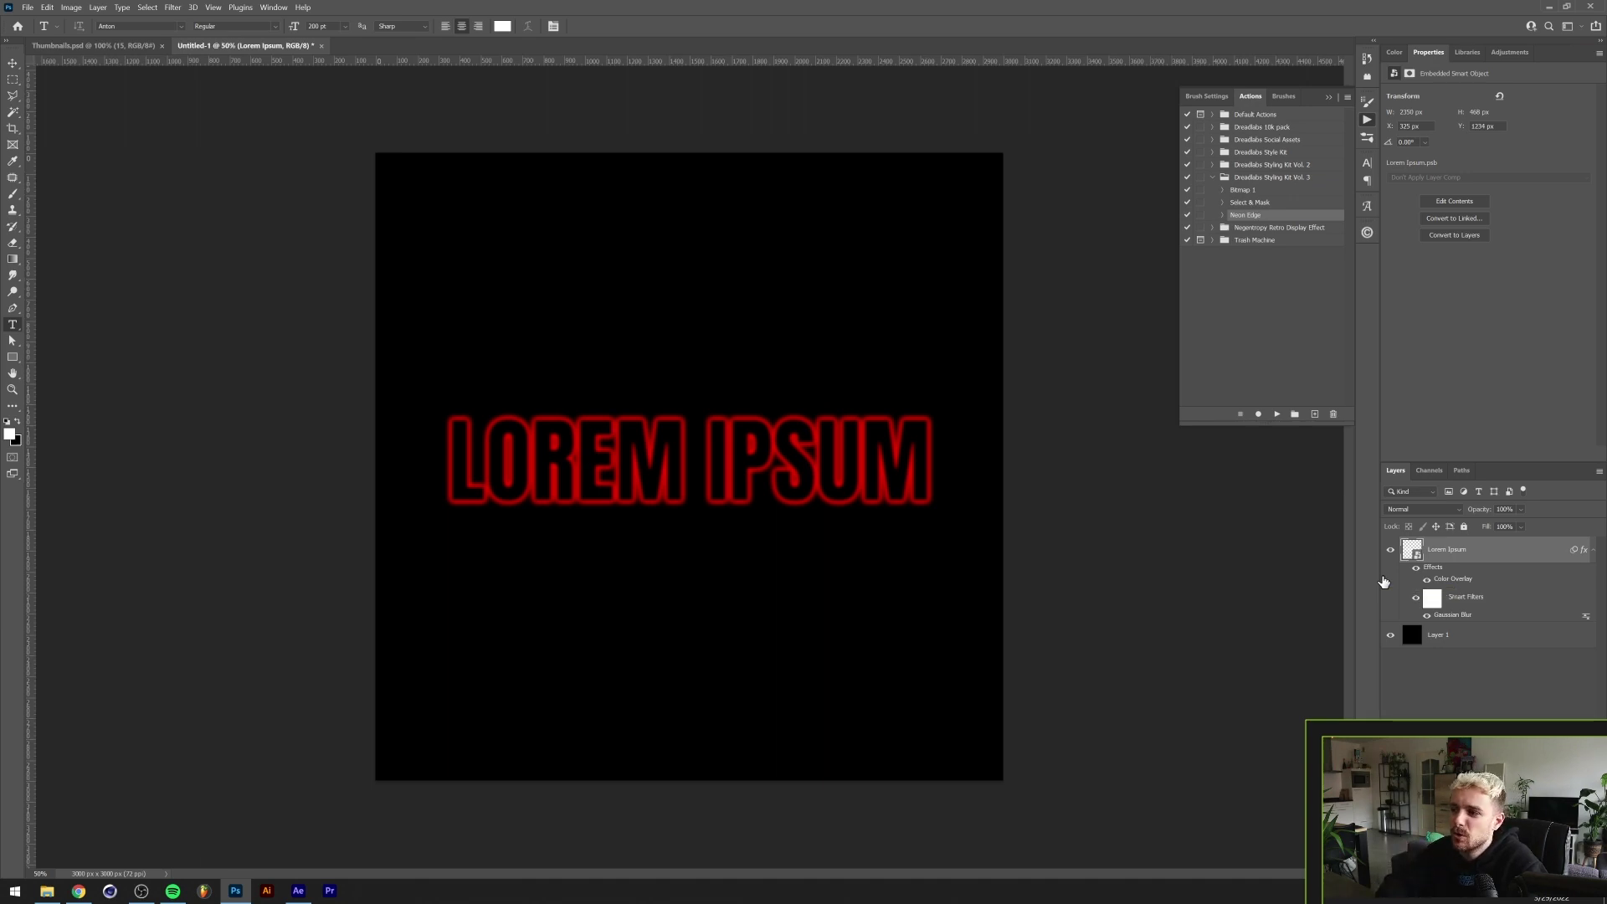
key(Delete)
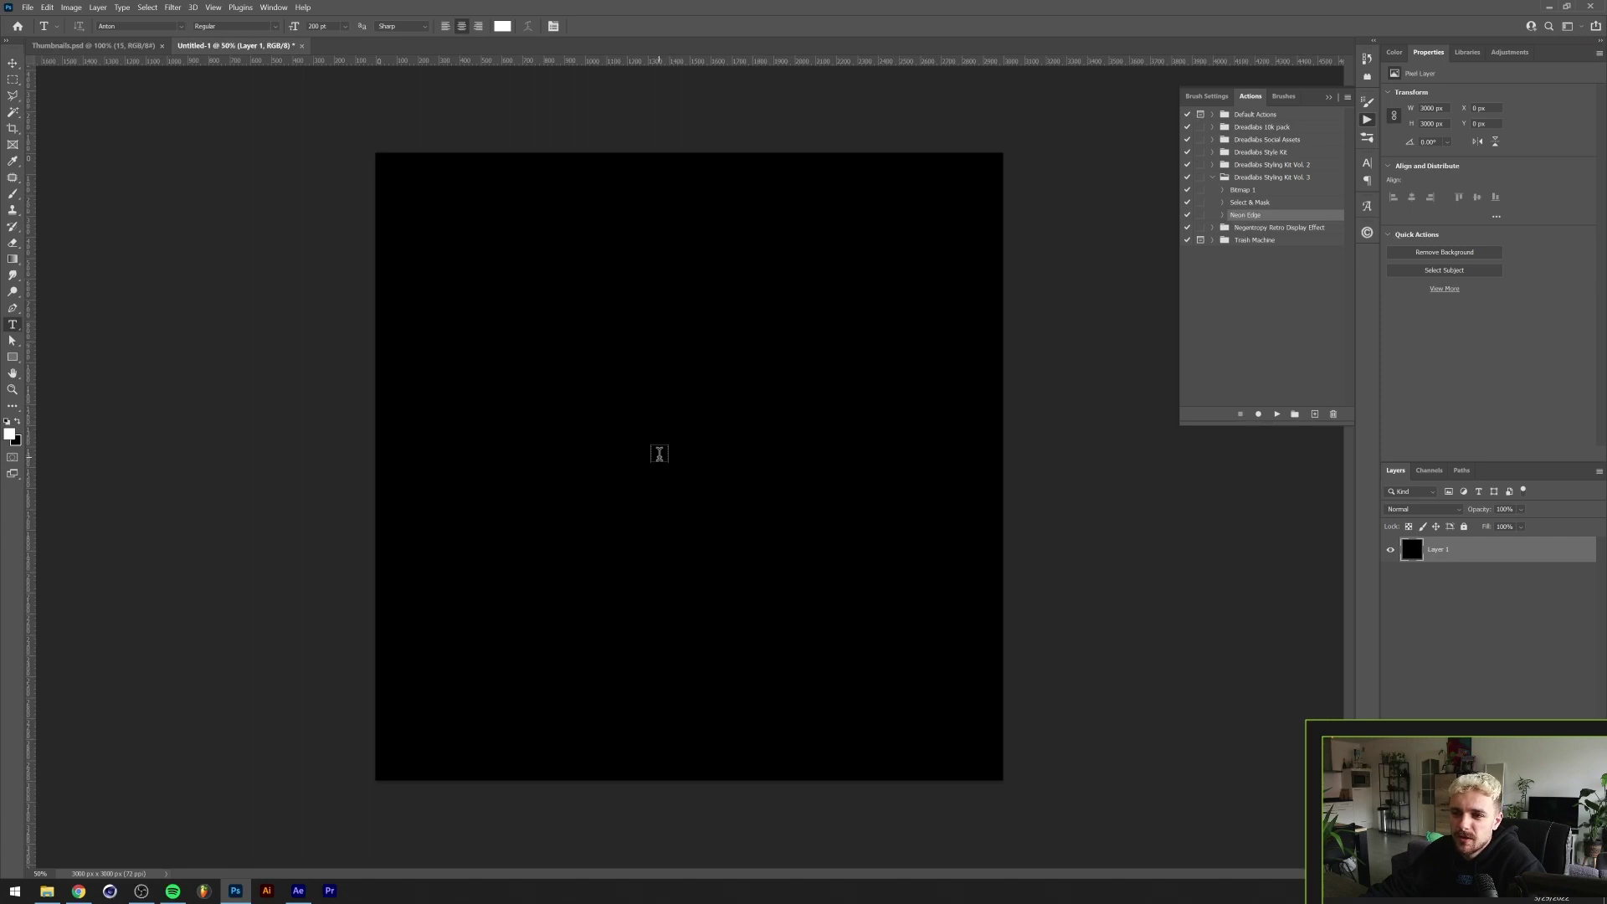
click(659, 453)
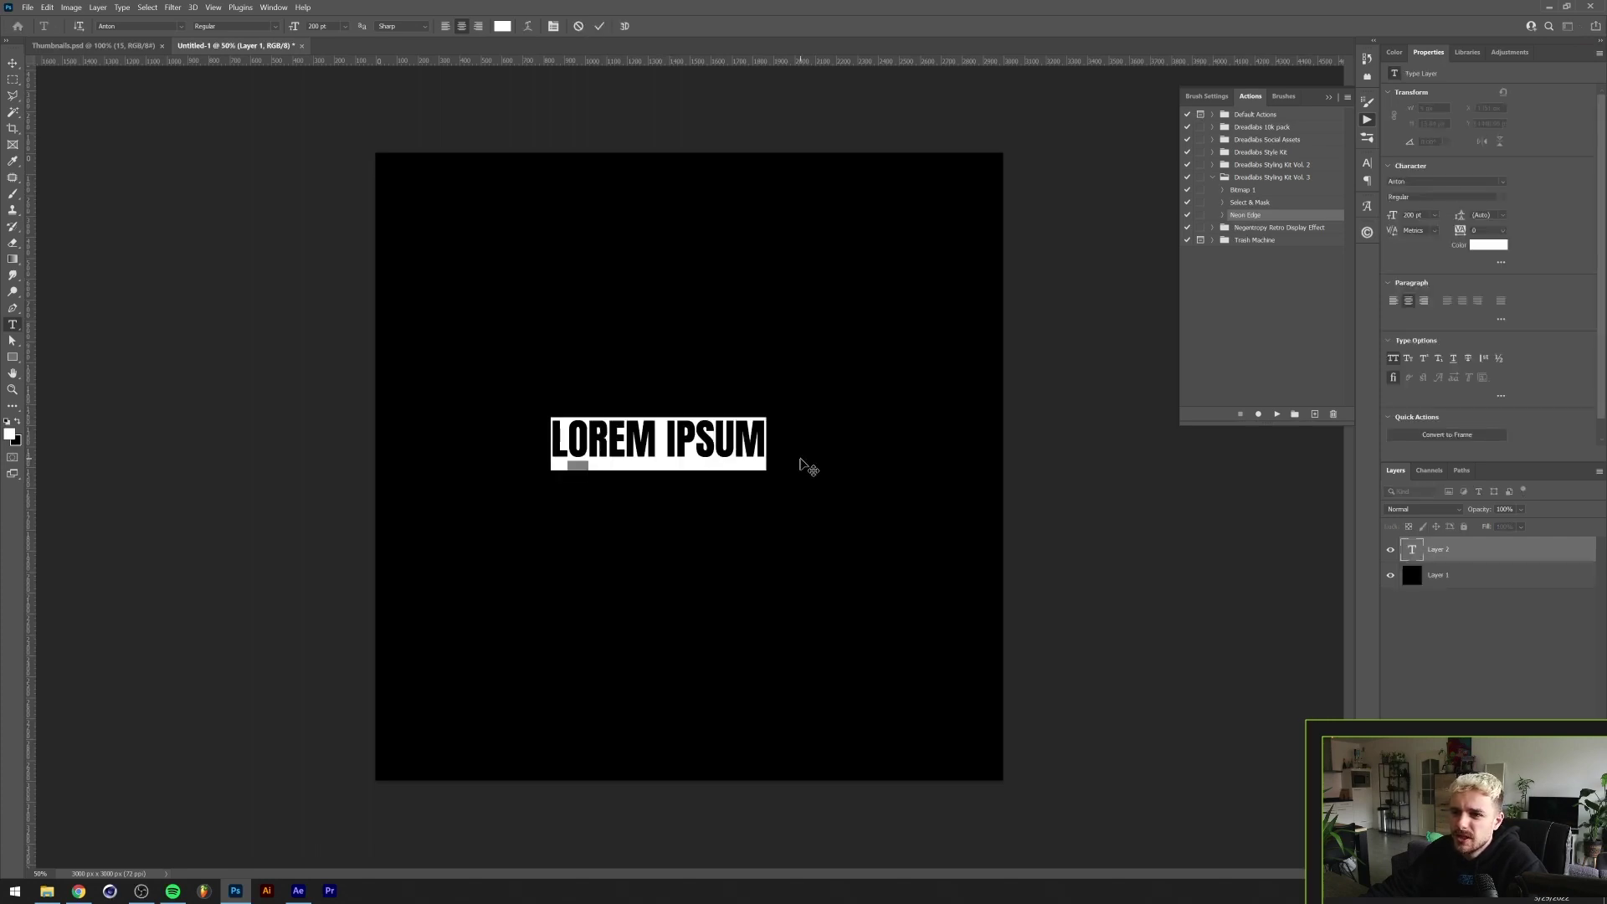
key(ctrl+Return)
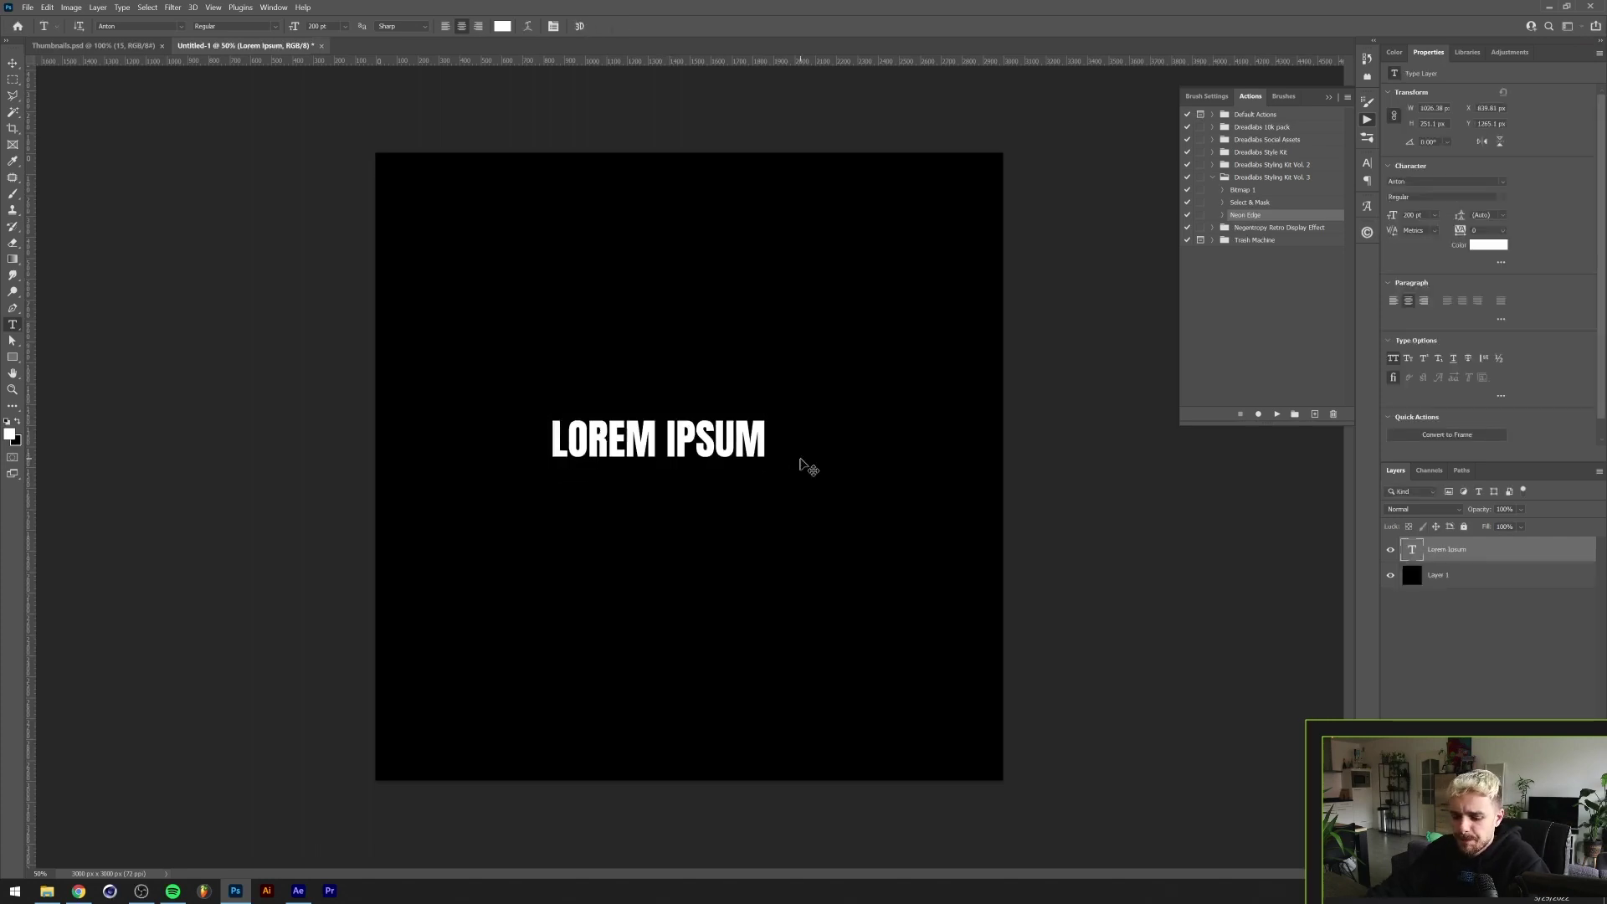
Centre the new text on the canvas and run the Neon Edge action on it
key(v)
key(ctrl+a)
click(368, 26)
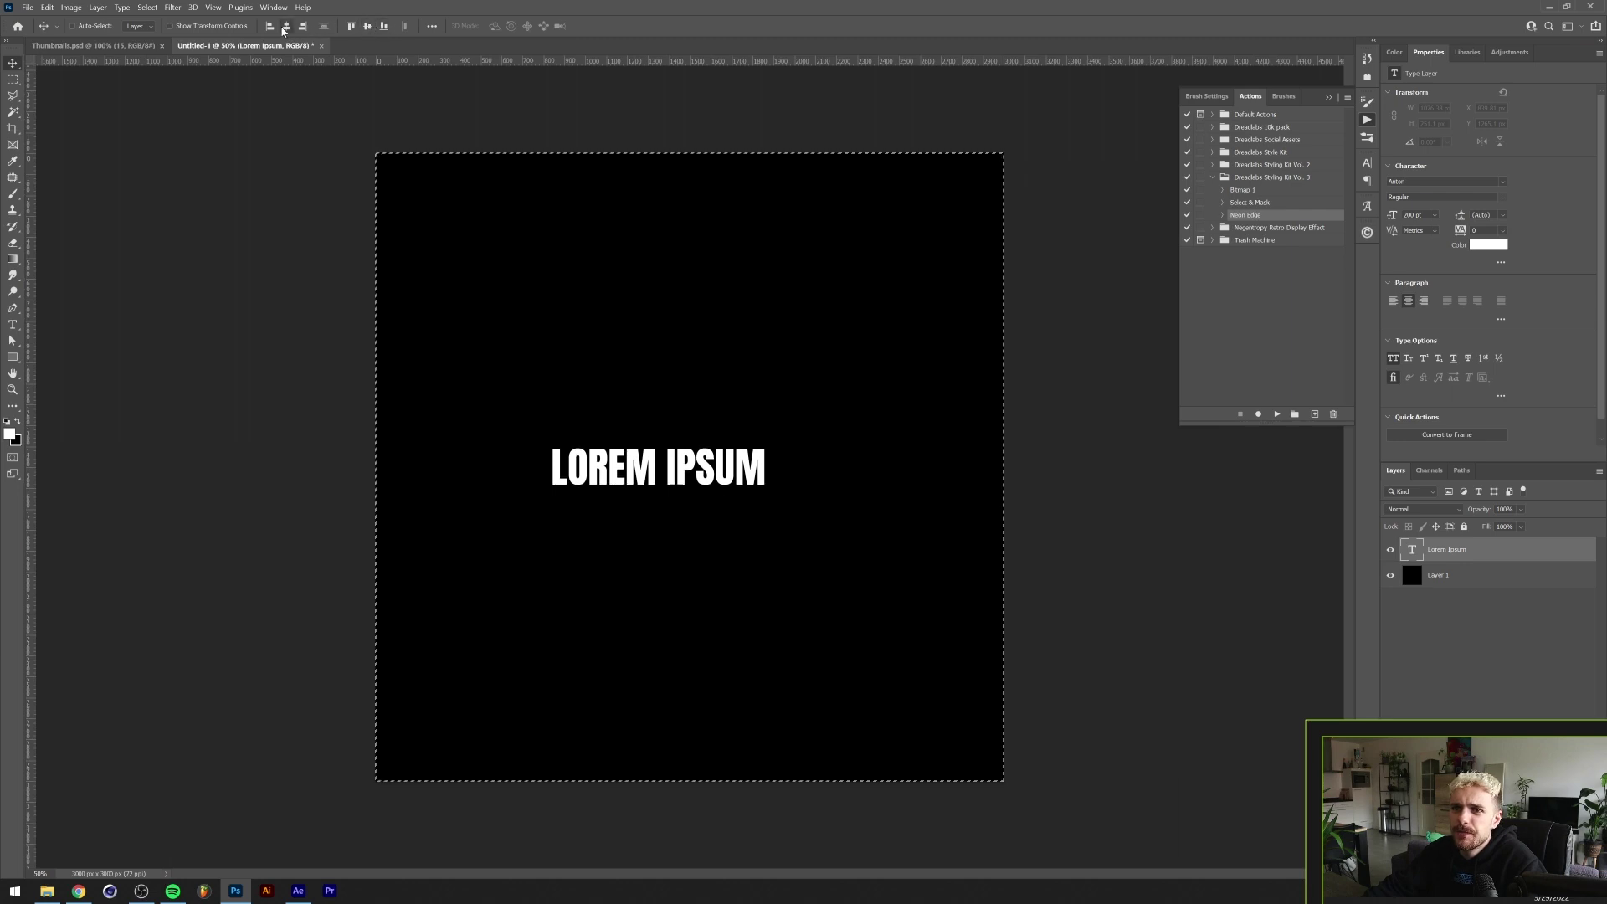
click(285, 26)
key(ctrl+d)
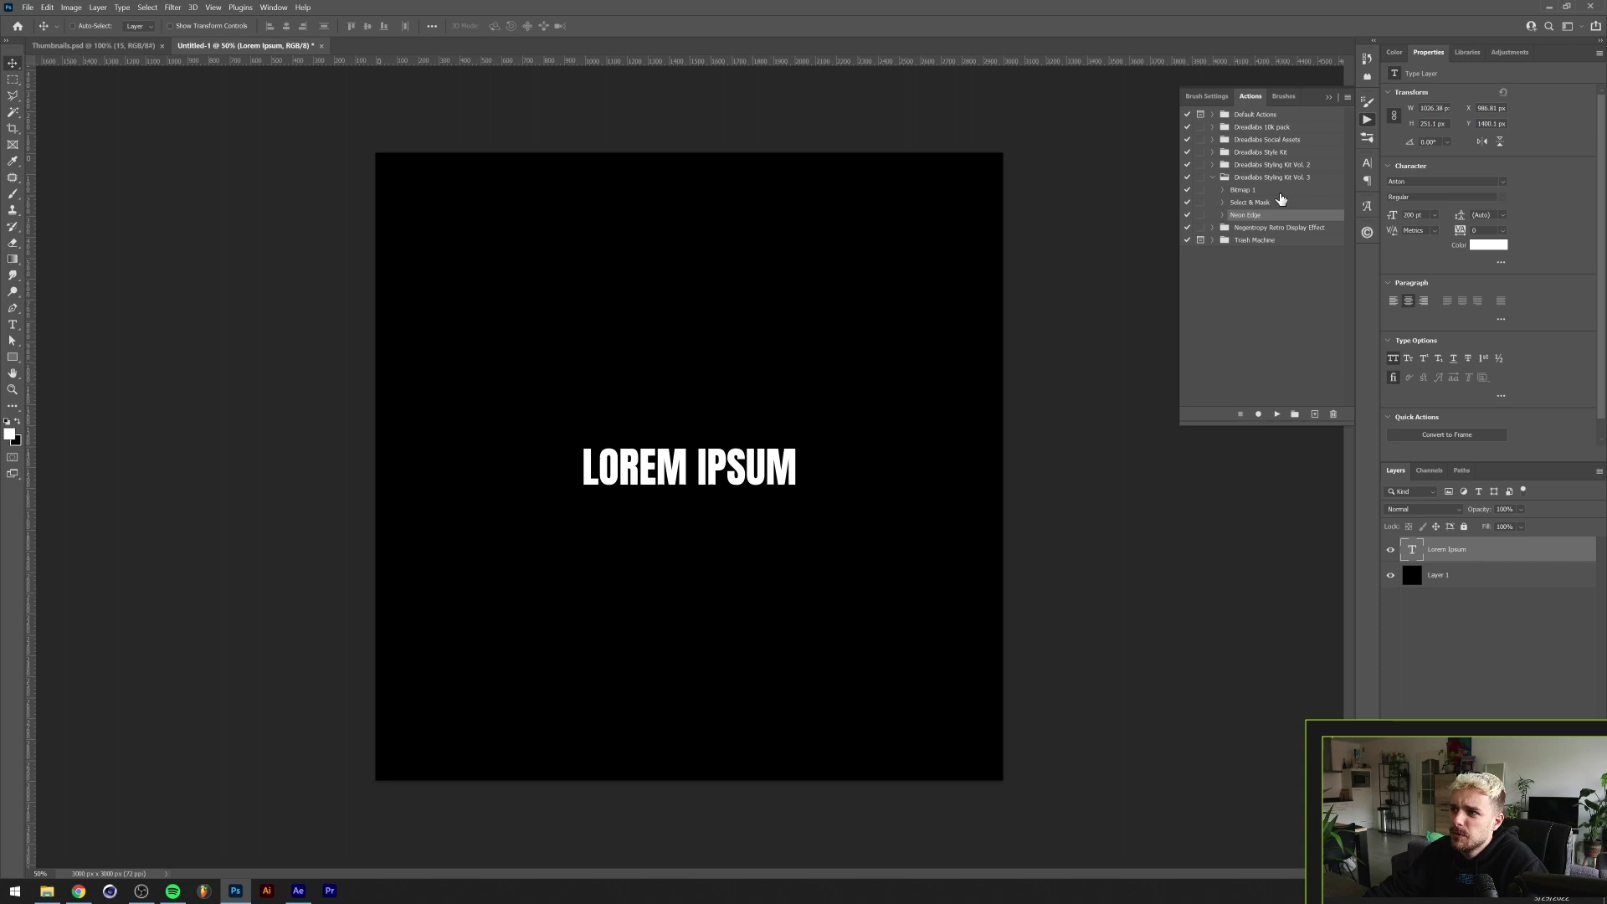
click(1277, 416)
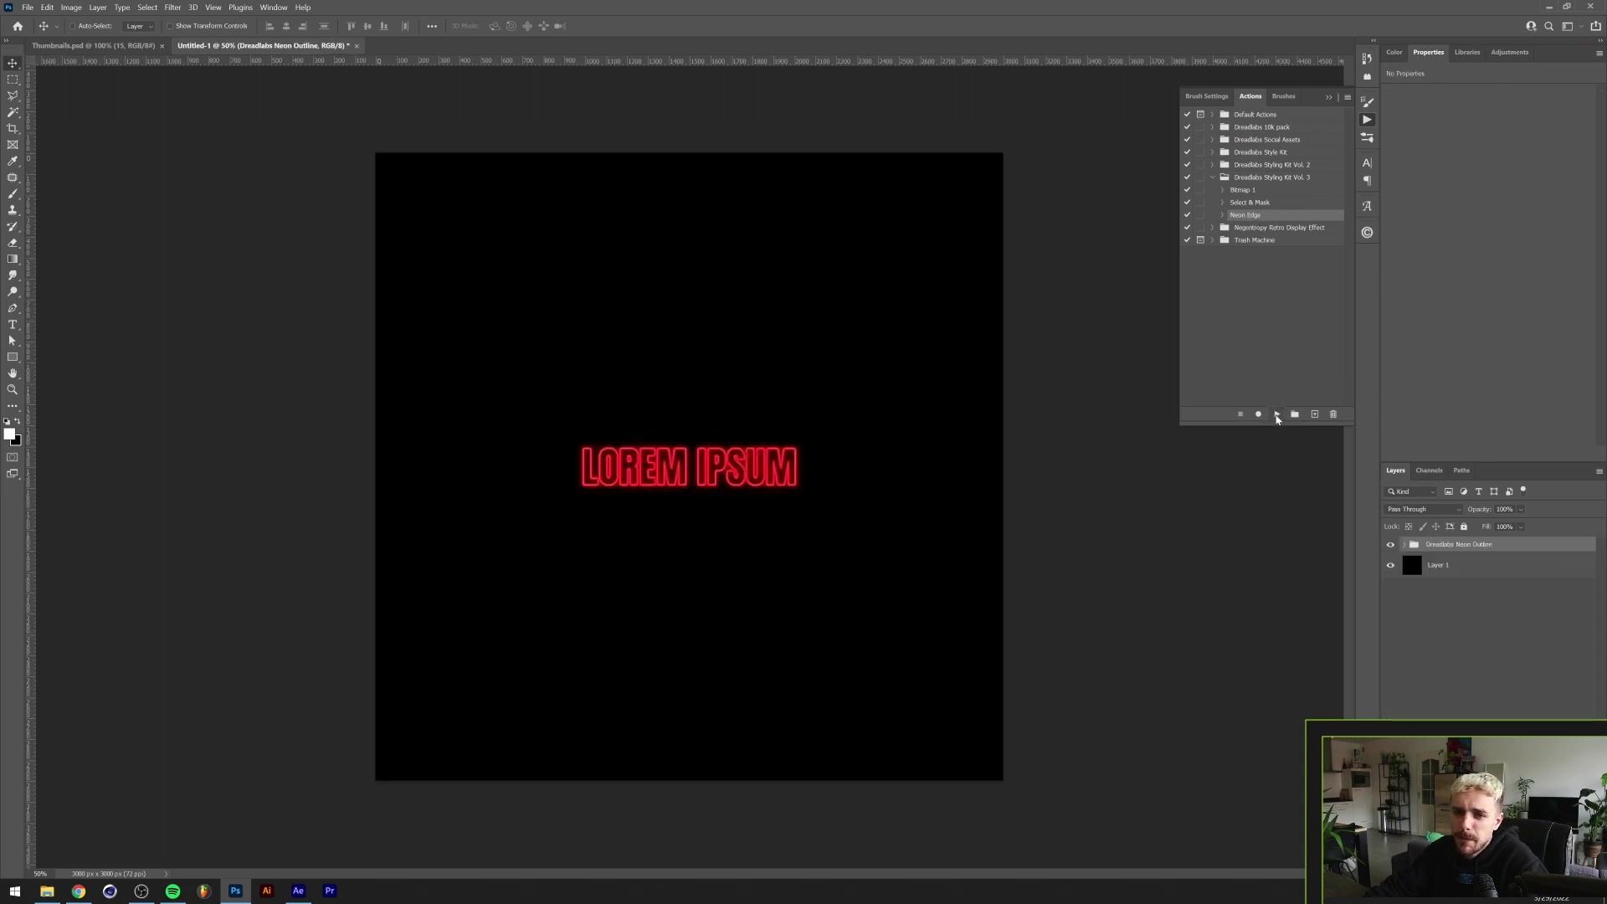
Rename the neon group to 1, convert it to a smart object and hide it
double_click(1471, 545)
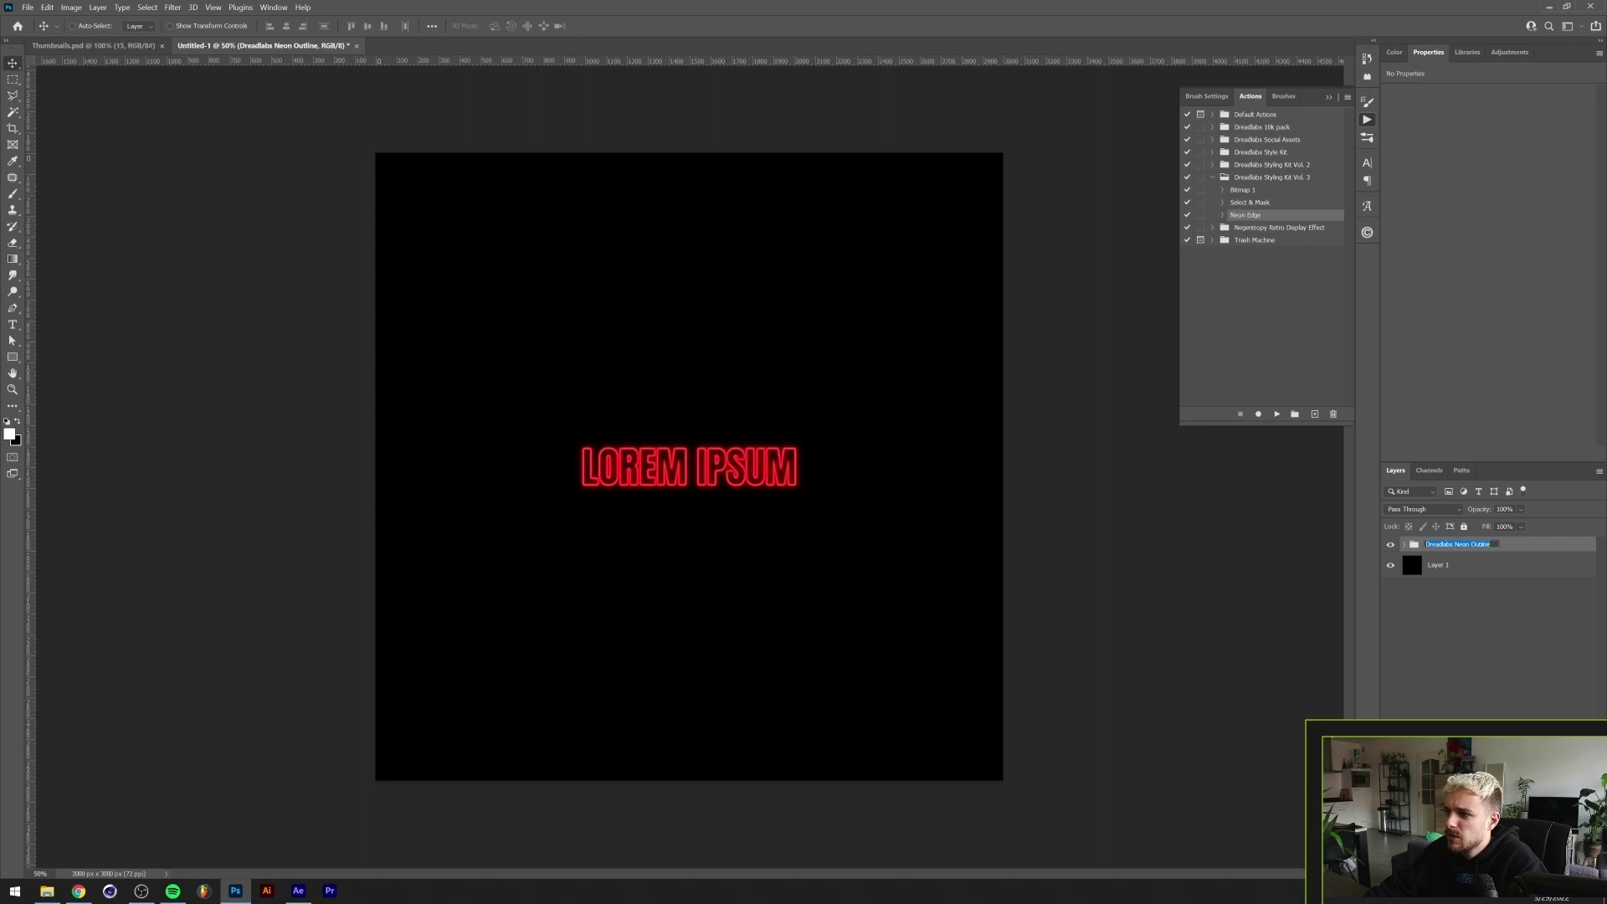
text(1)
key(Return)
right_click(1471, 545)
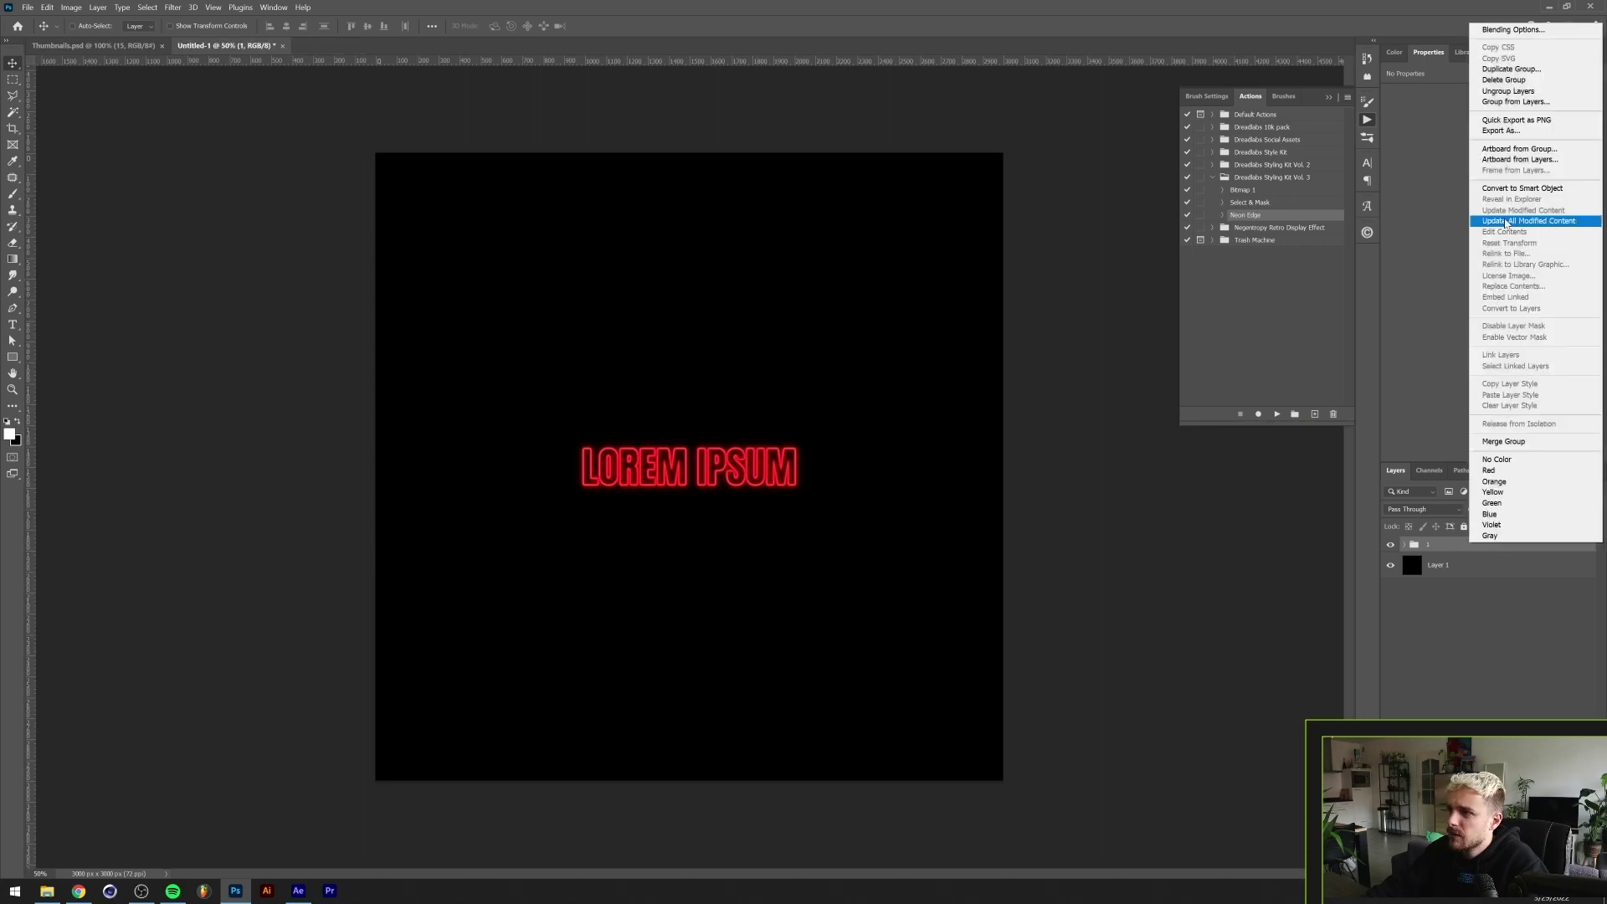
click(1525, 190)
click(1390, 549)
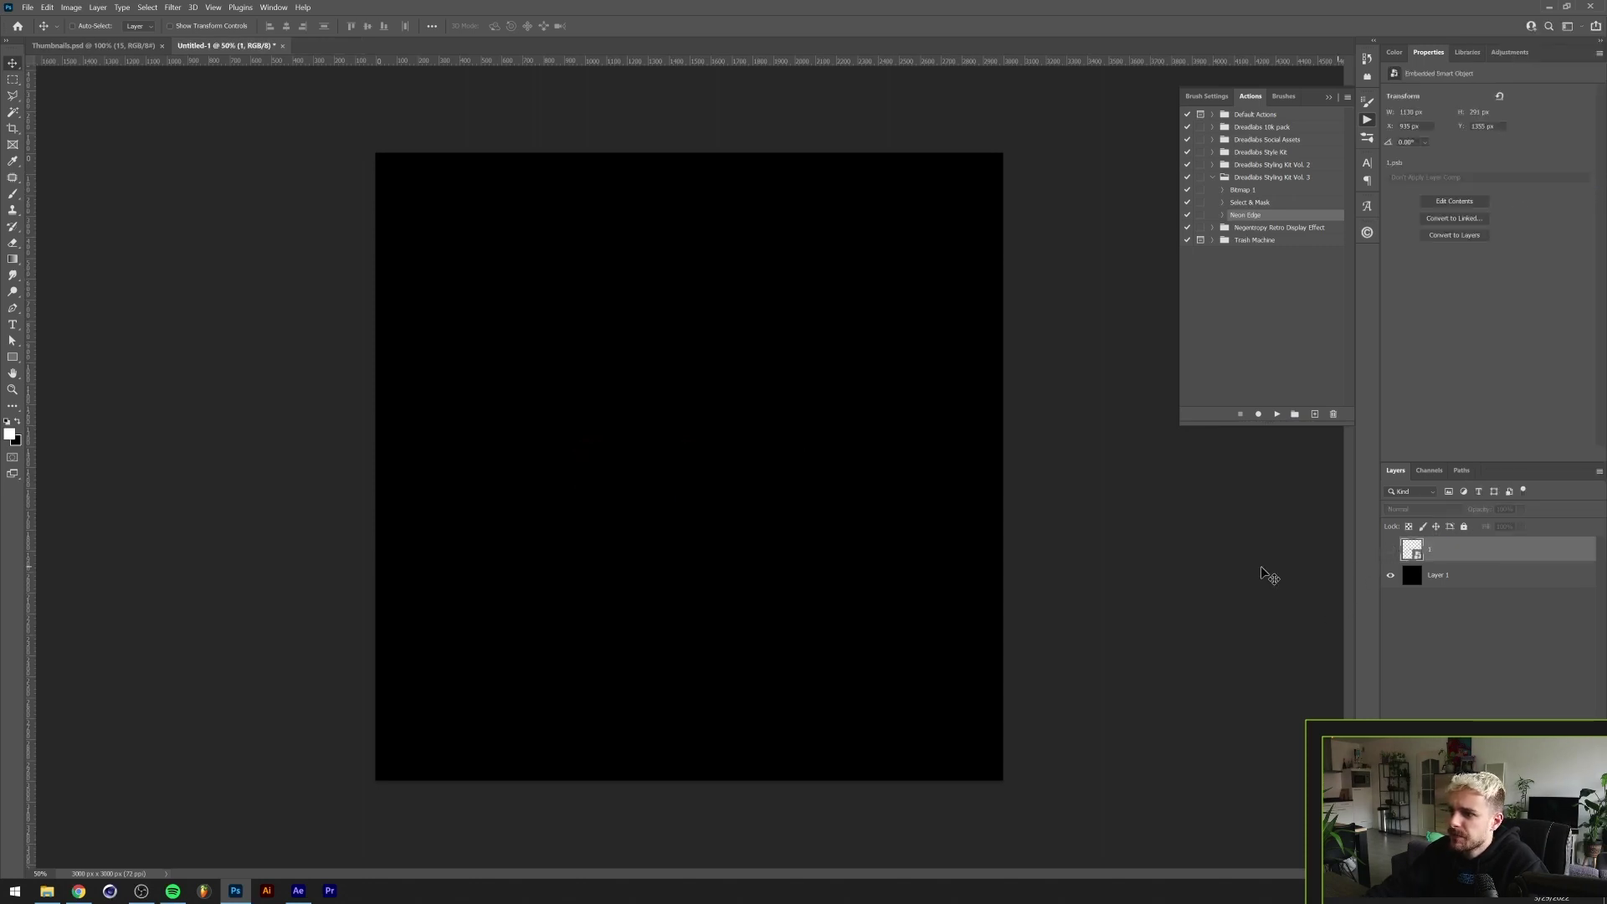
Add new LOREM IPSUM text and centre it on the canvas
key(t)
click(758, 422)
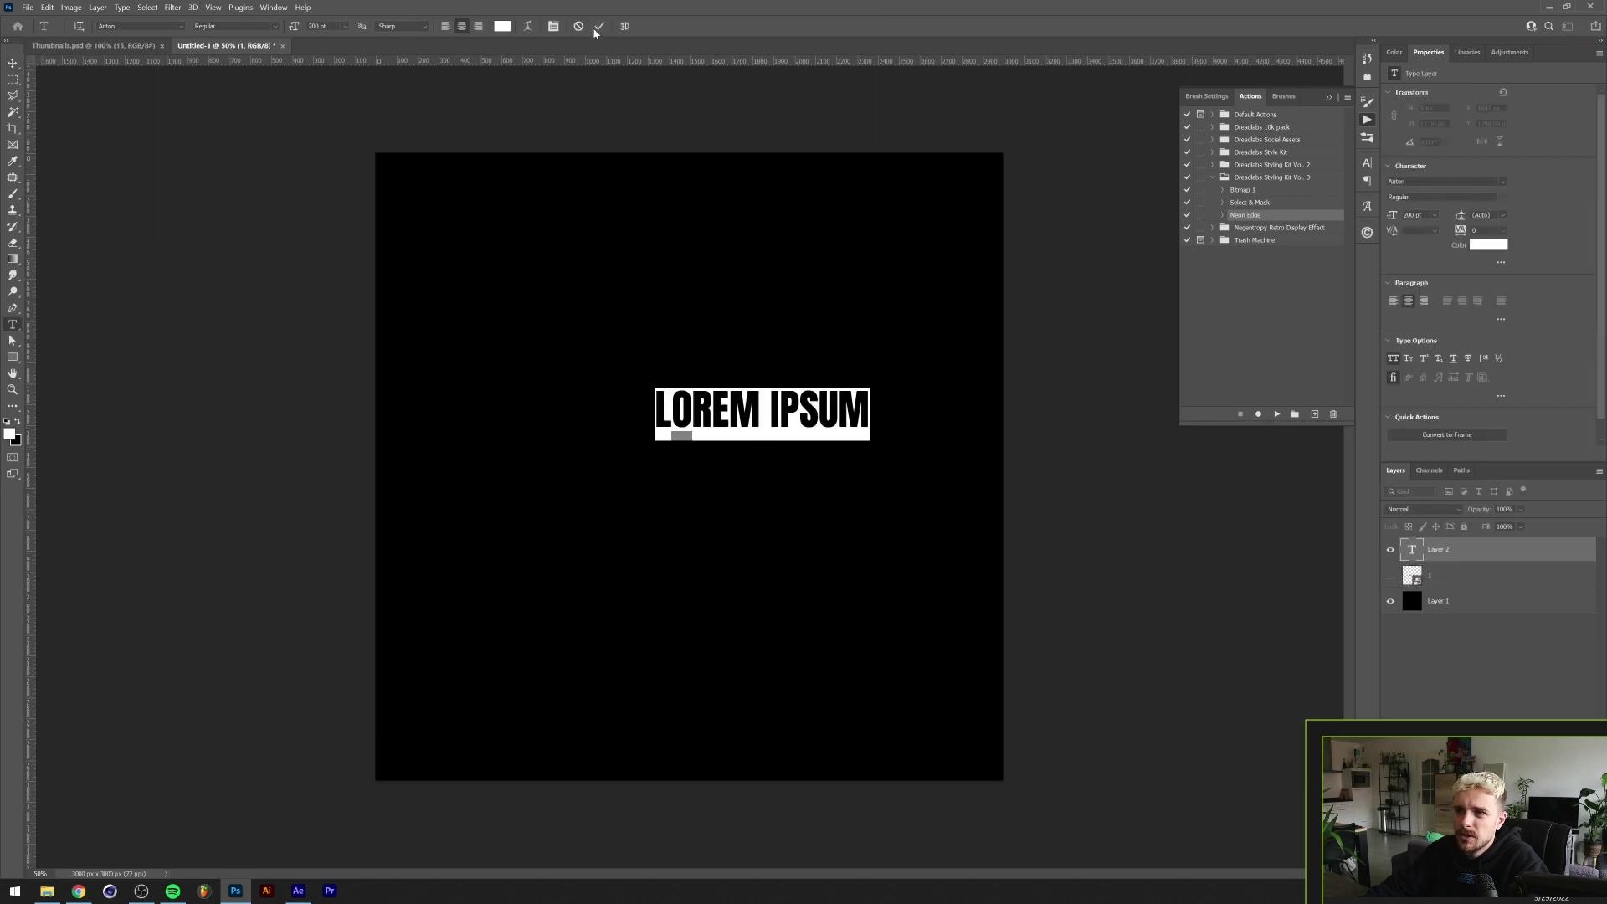
click(599, 27)
key(ctrl+a)
key(v)
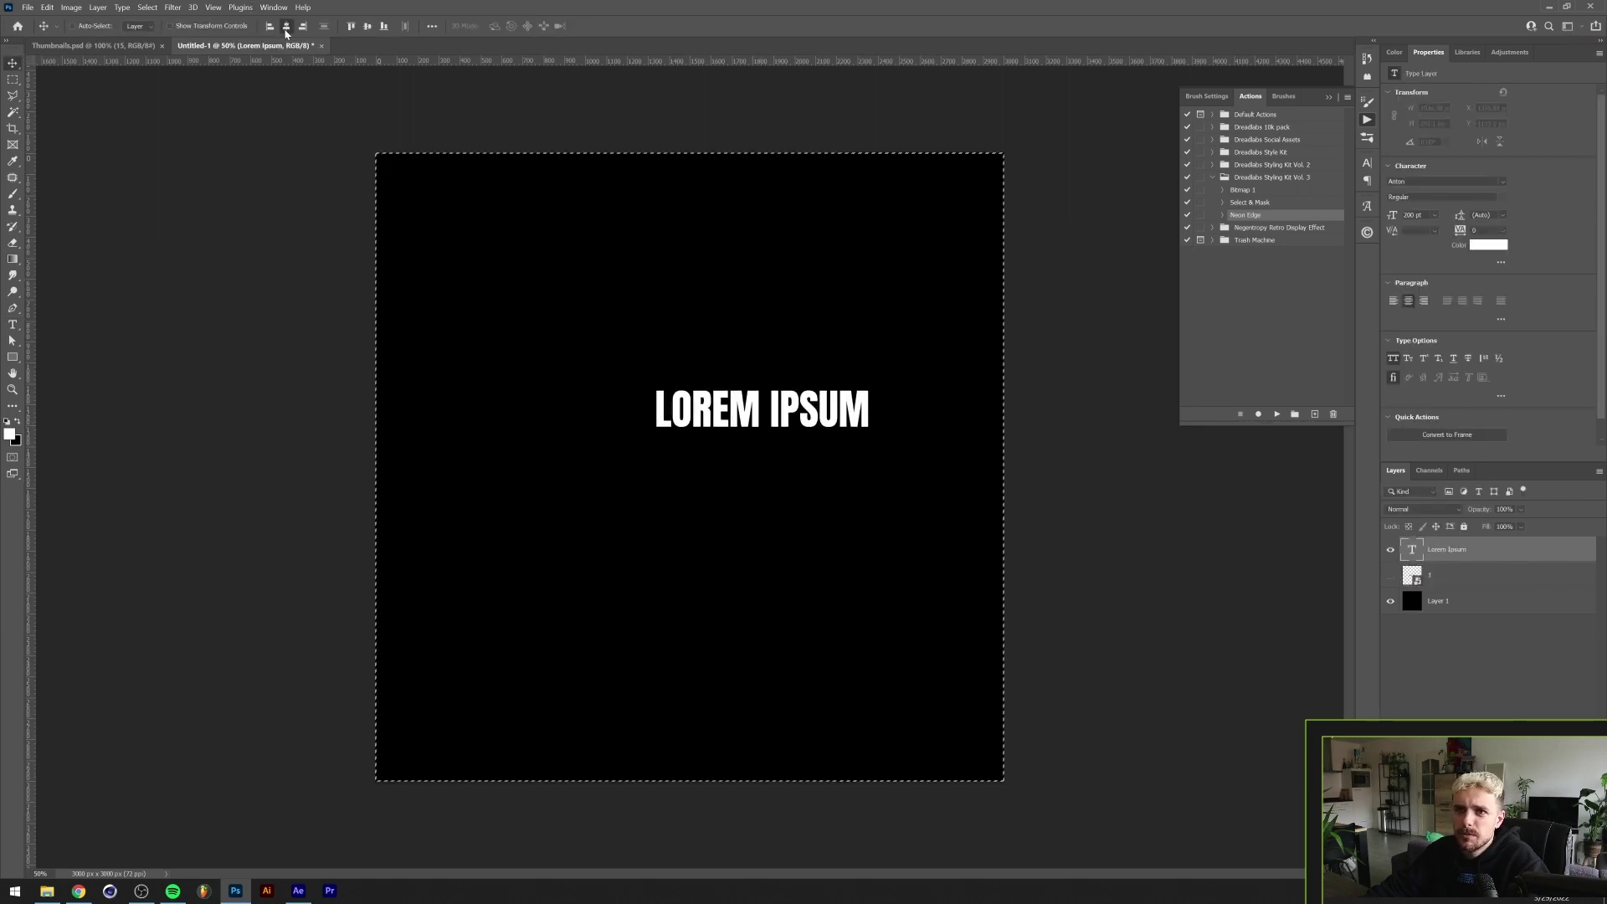
click(370, 27)
click(370, 27)
key(ctrl+d)
Set the text in AKSARA, stretch it to about 130% wide, and run Neon Edge
key(t)
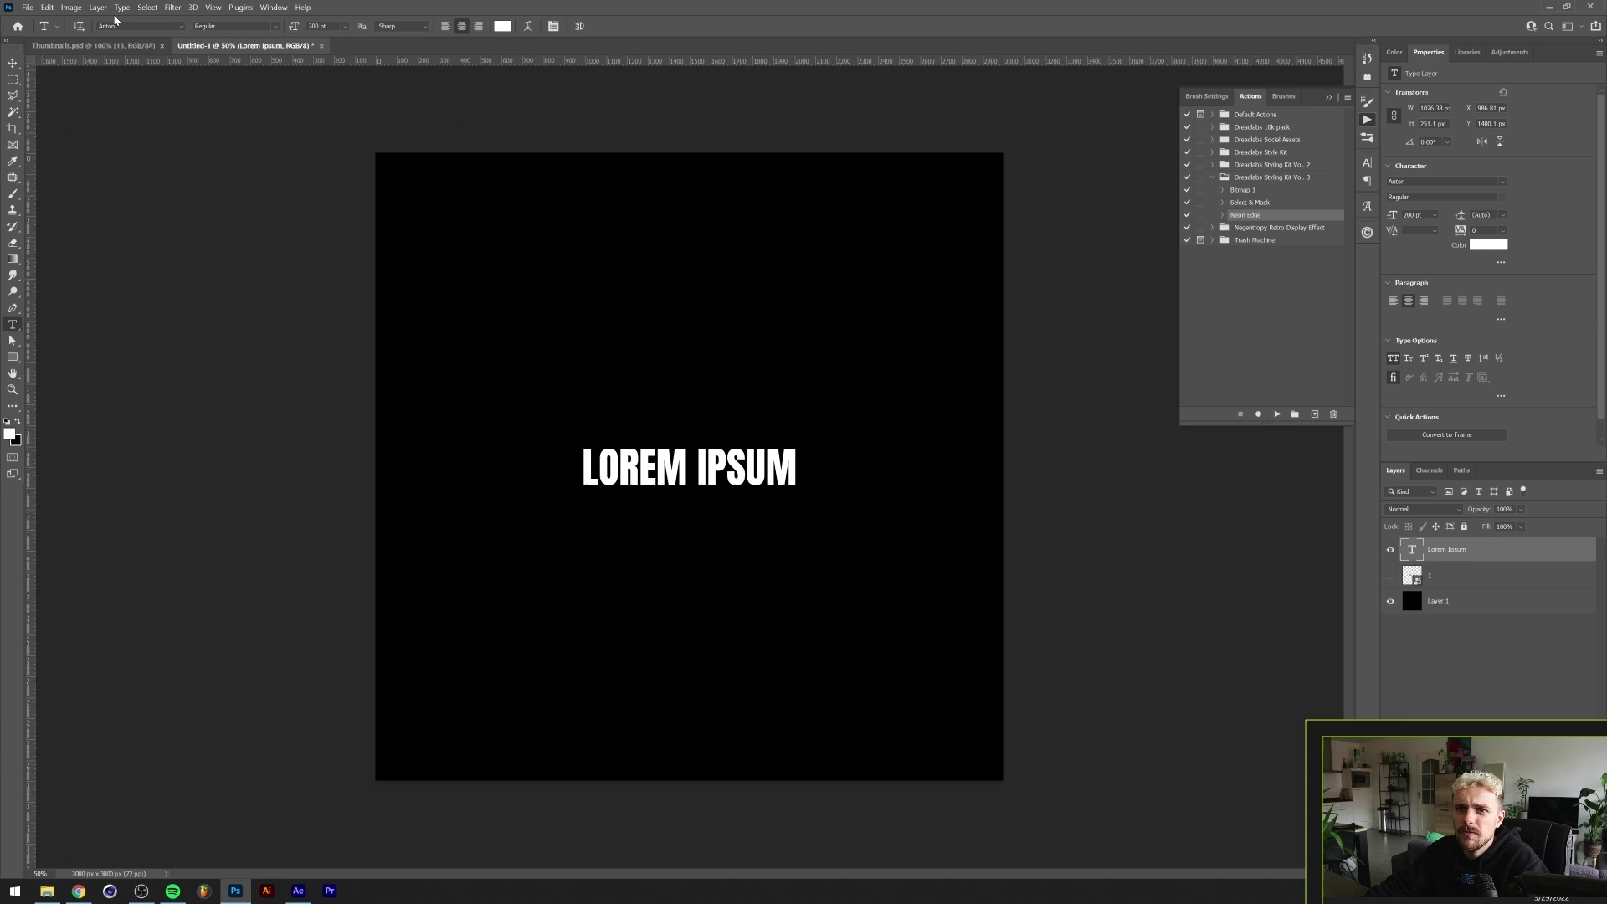
click(180, 26)
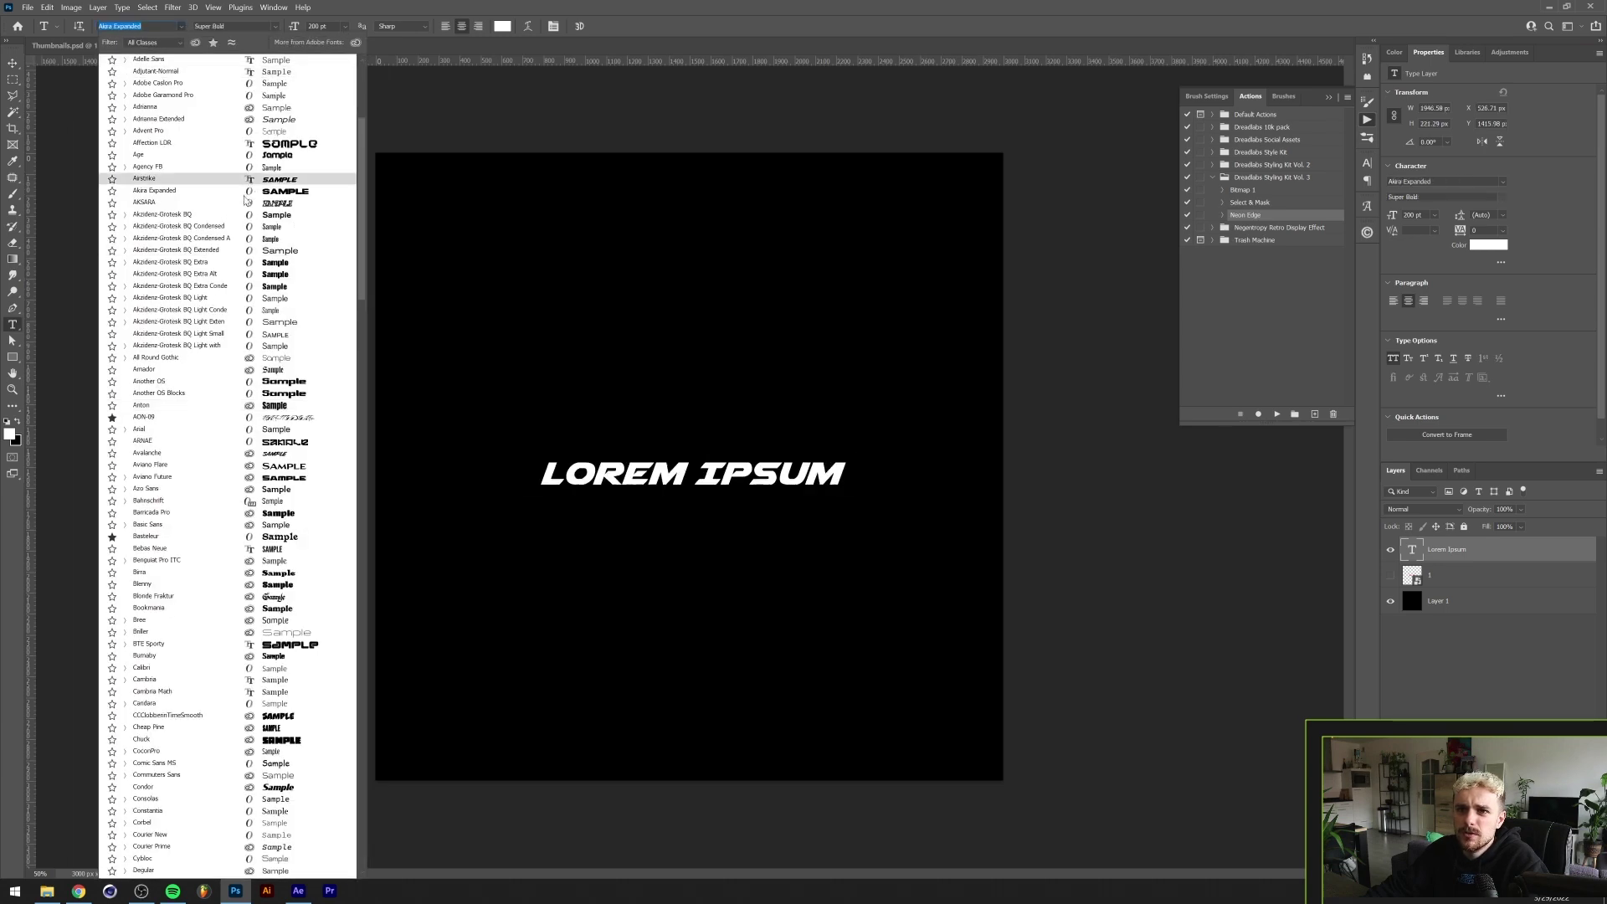
click(242, 203)
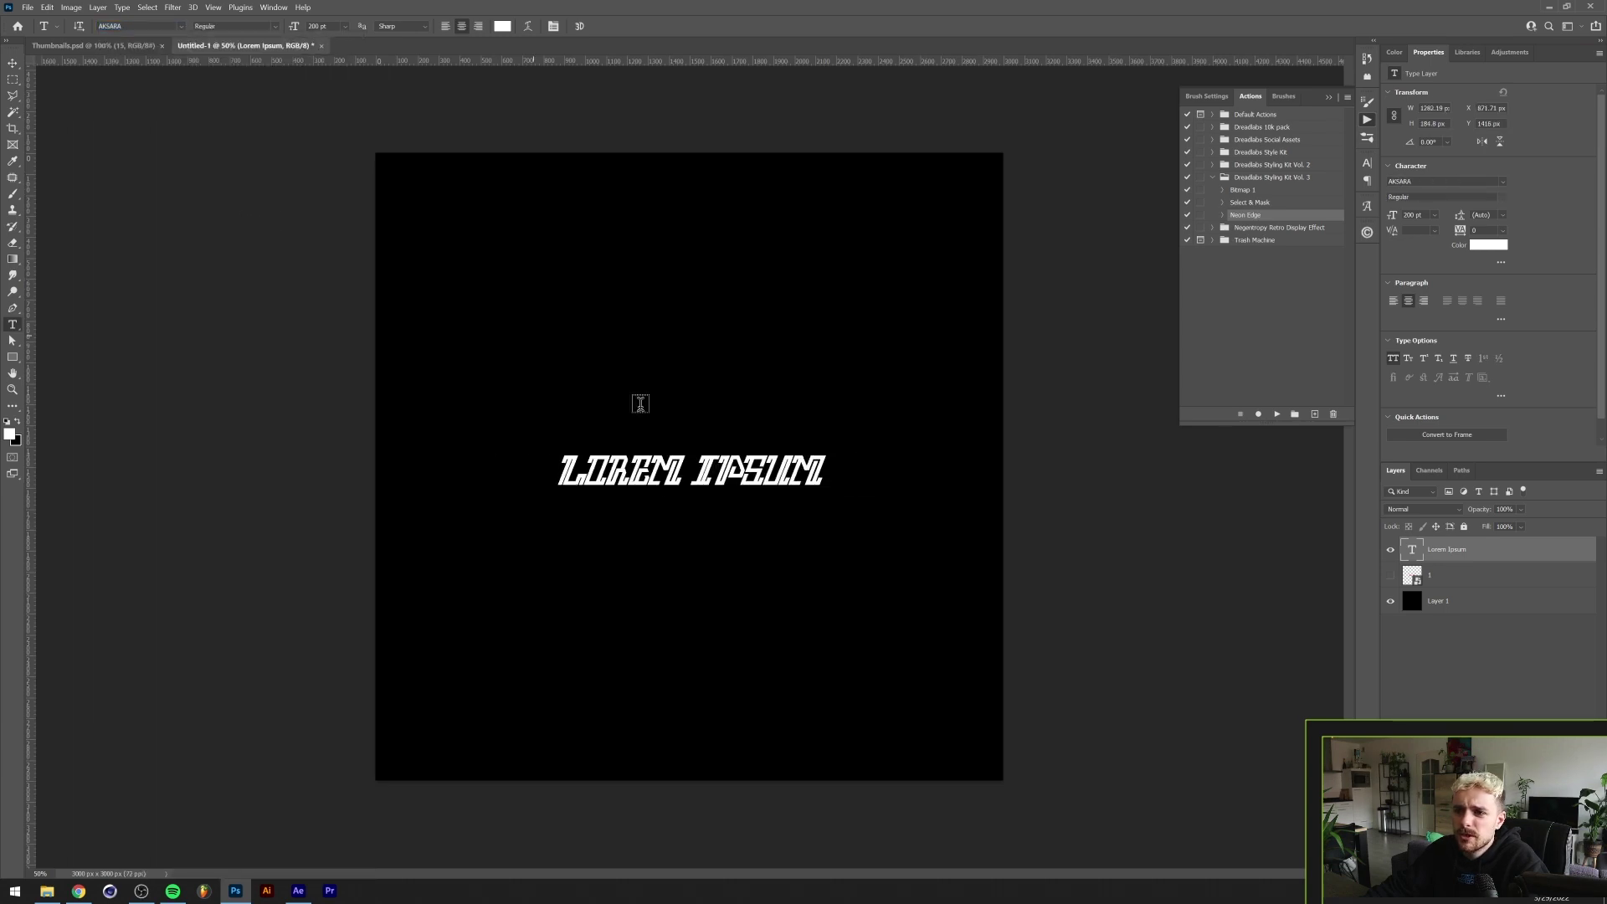
key(ctrl+t)
drag(833, 467, 899, 467)
key(Return)
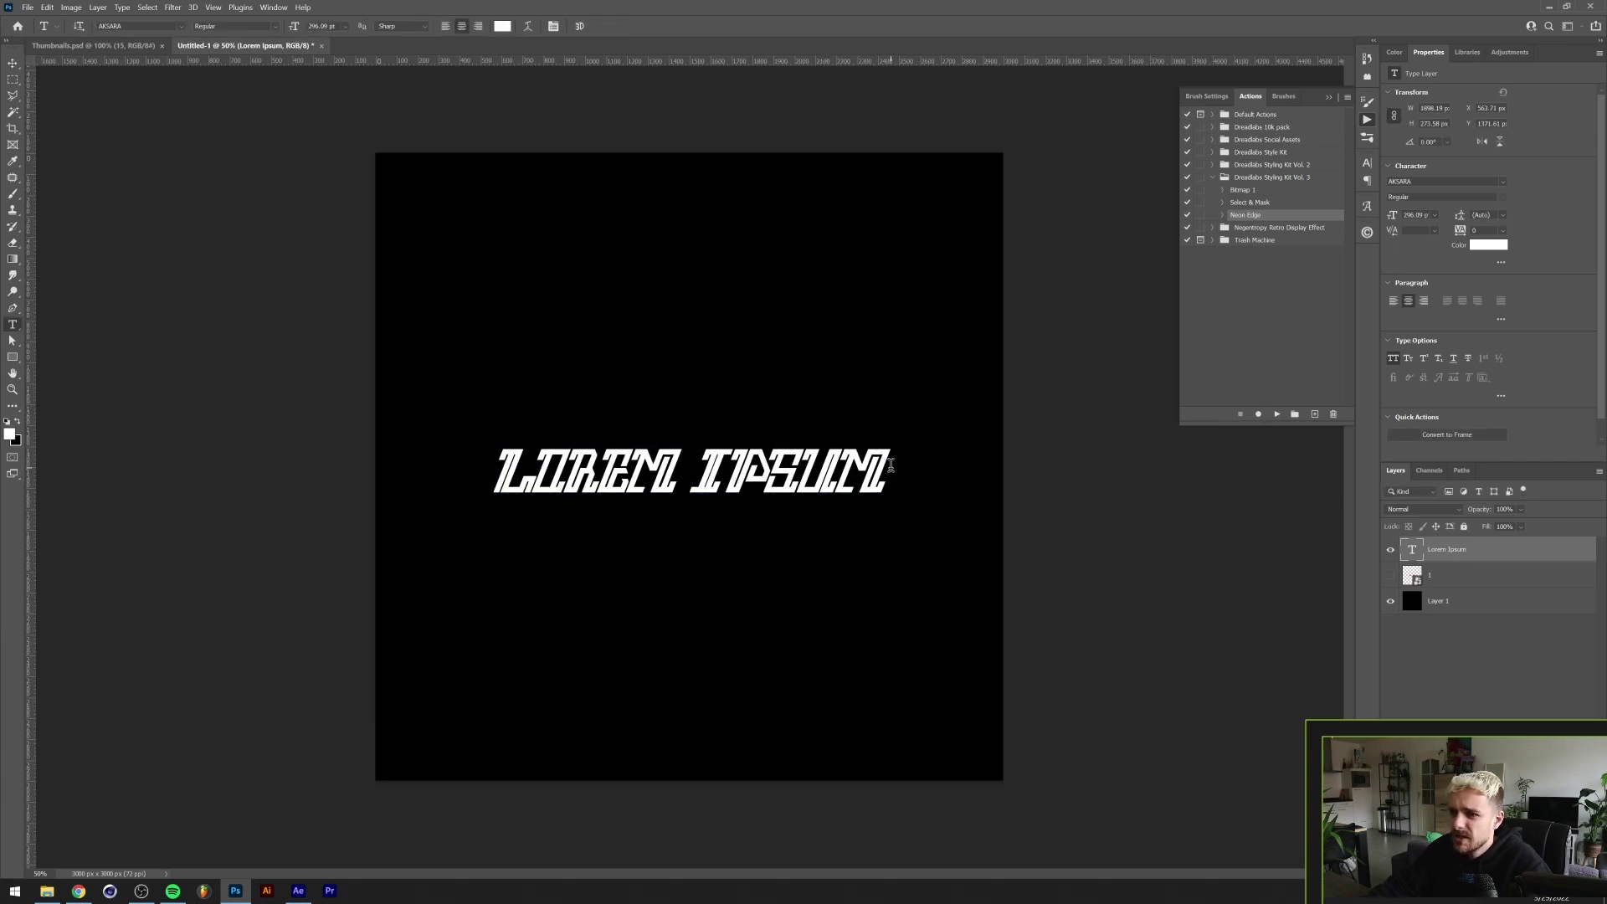
click(1277, 415)
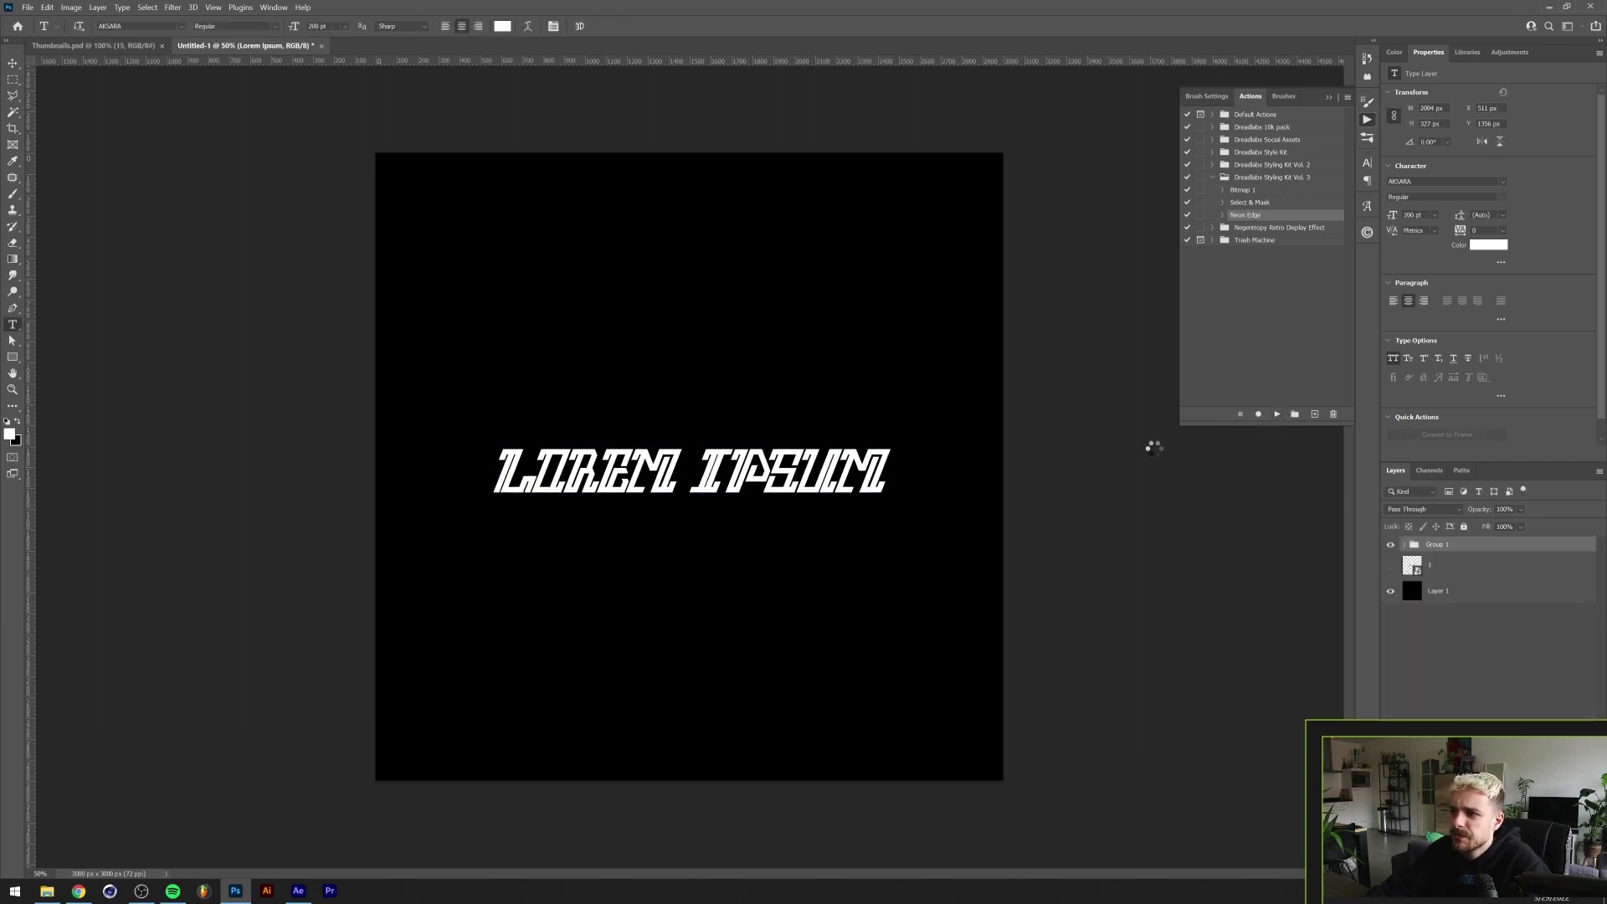
right_click(1458, 546)
Convert the neon group to a smart object named 2 and shift its hue to purple
click(1524, 192)
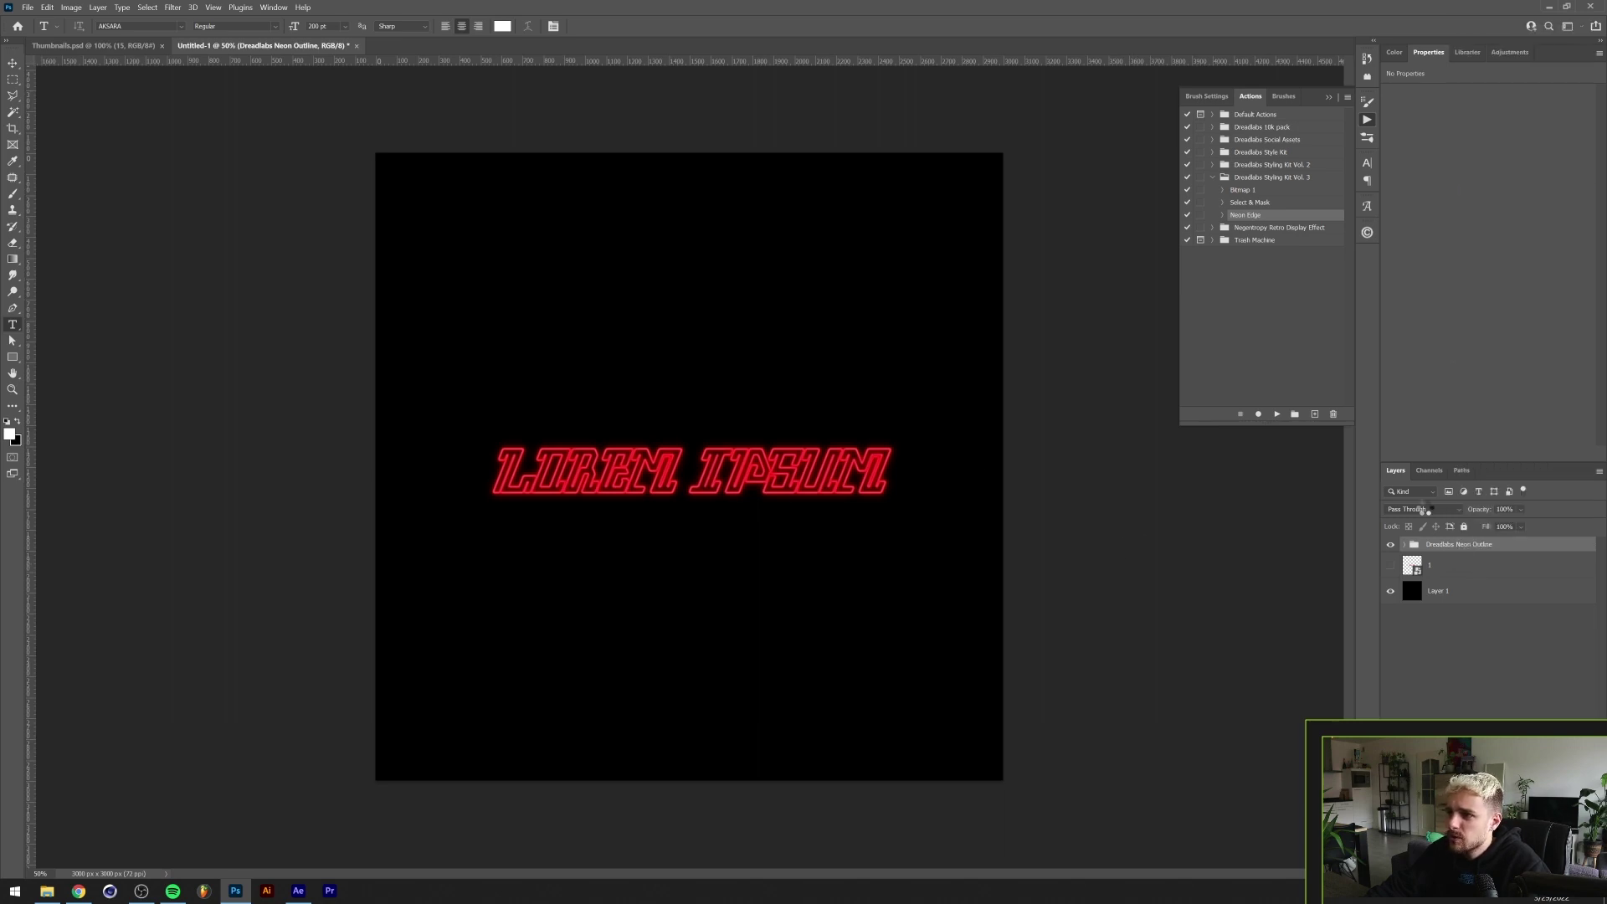
text(2)
key(Return)
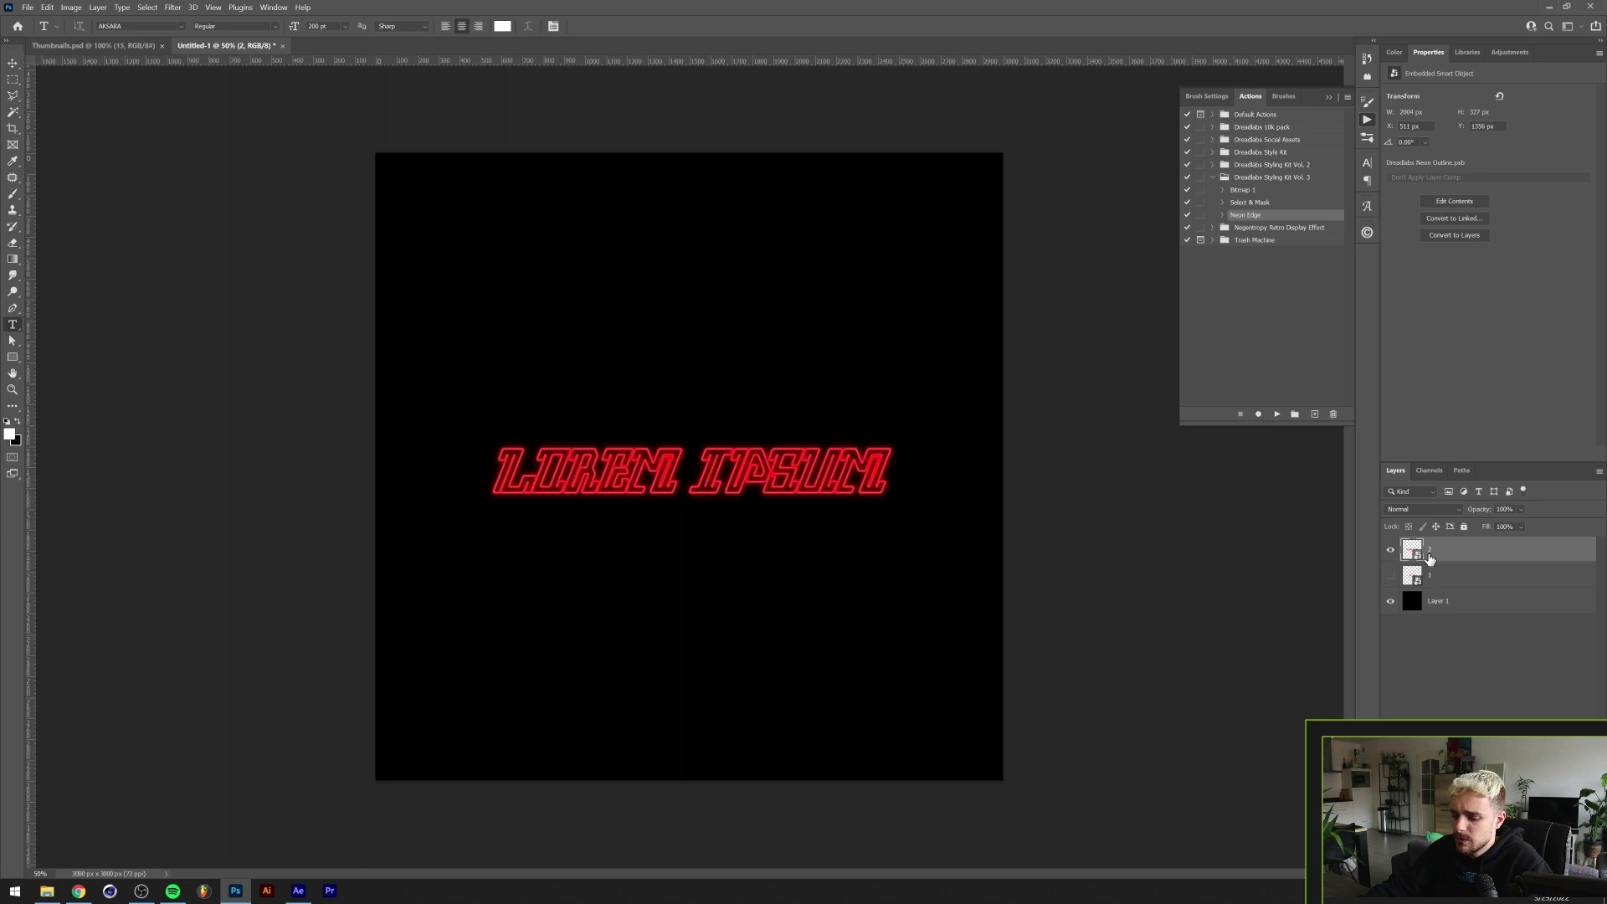
key(ctrl+u)
drag(770, 298, 730, 298)
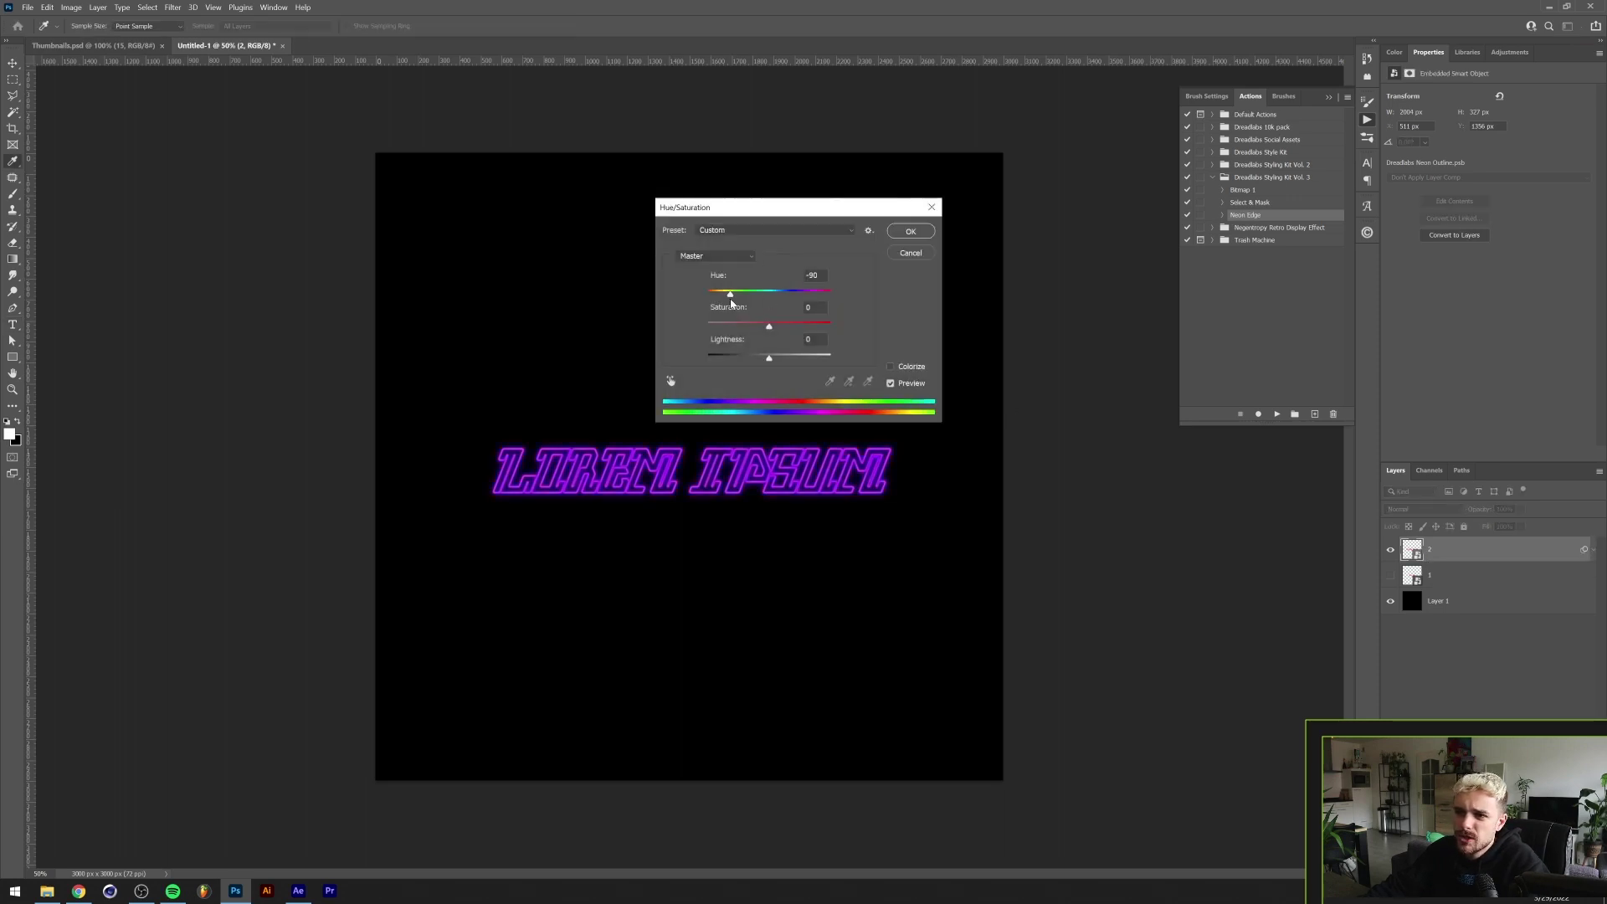
click(926, 236)
key(t)
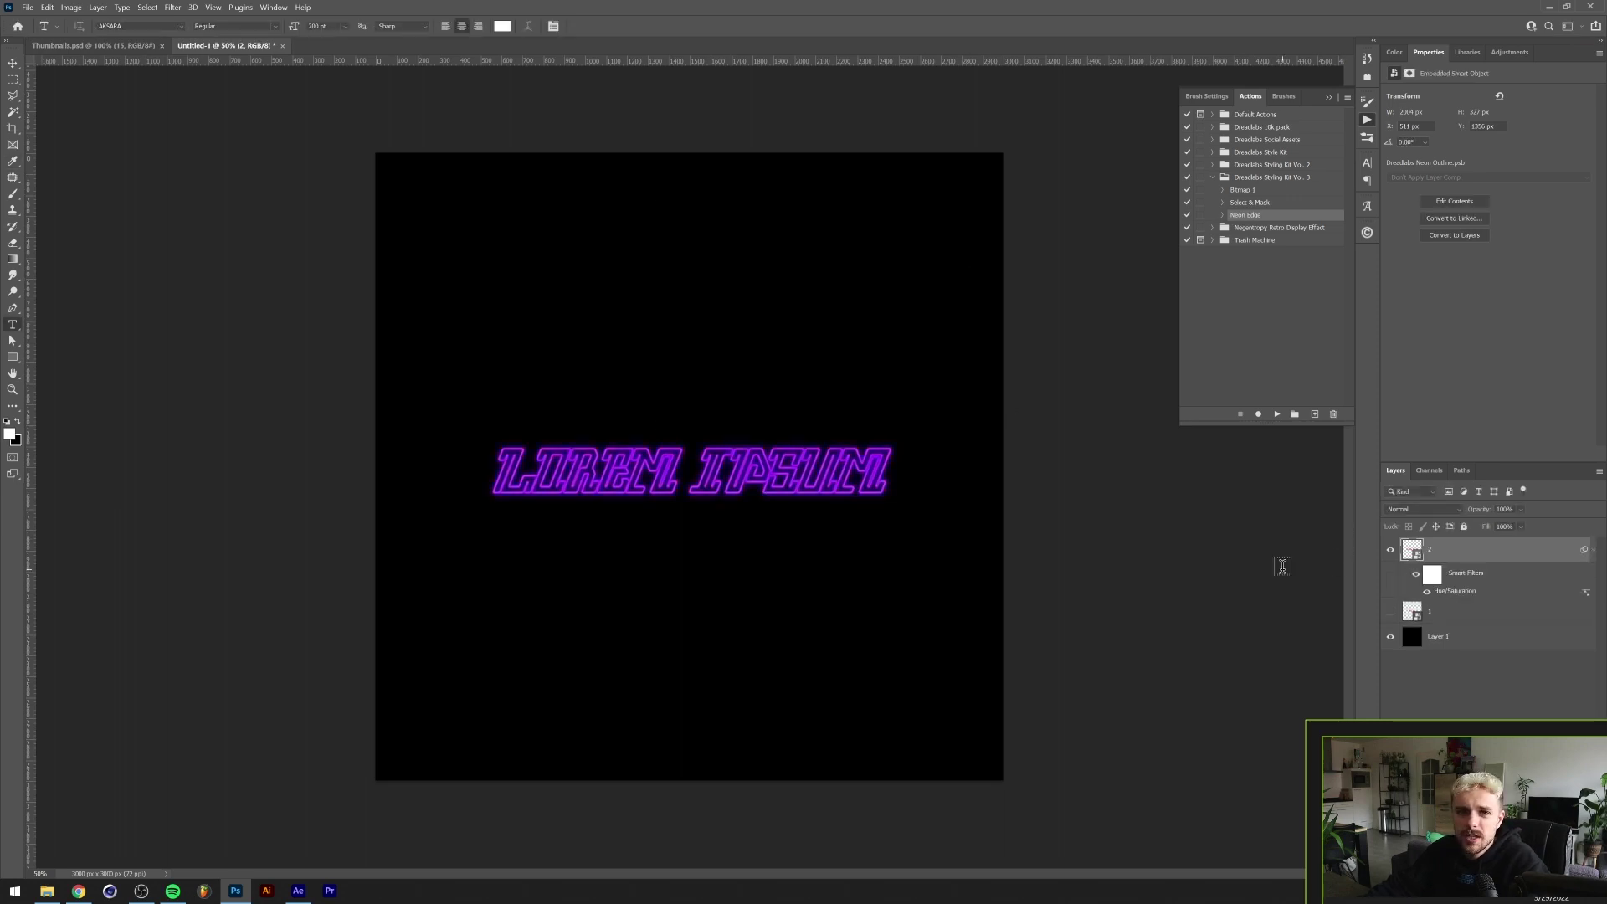
Open the Frames folder and step through the example images starting from 01.png
click(47, 890)
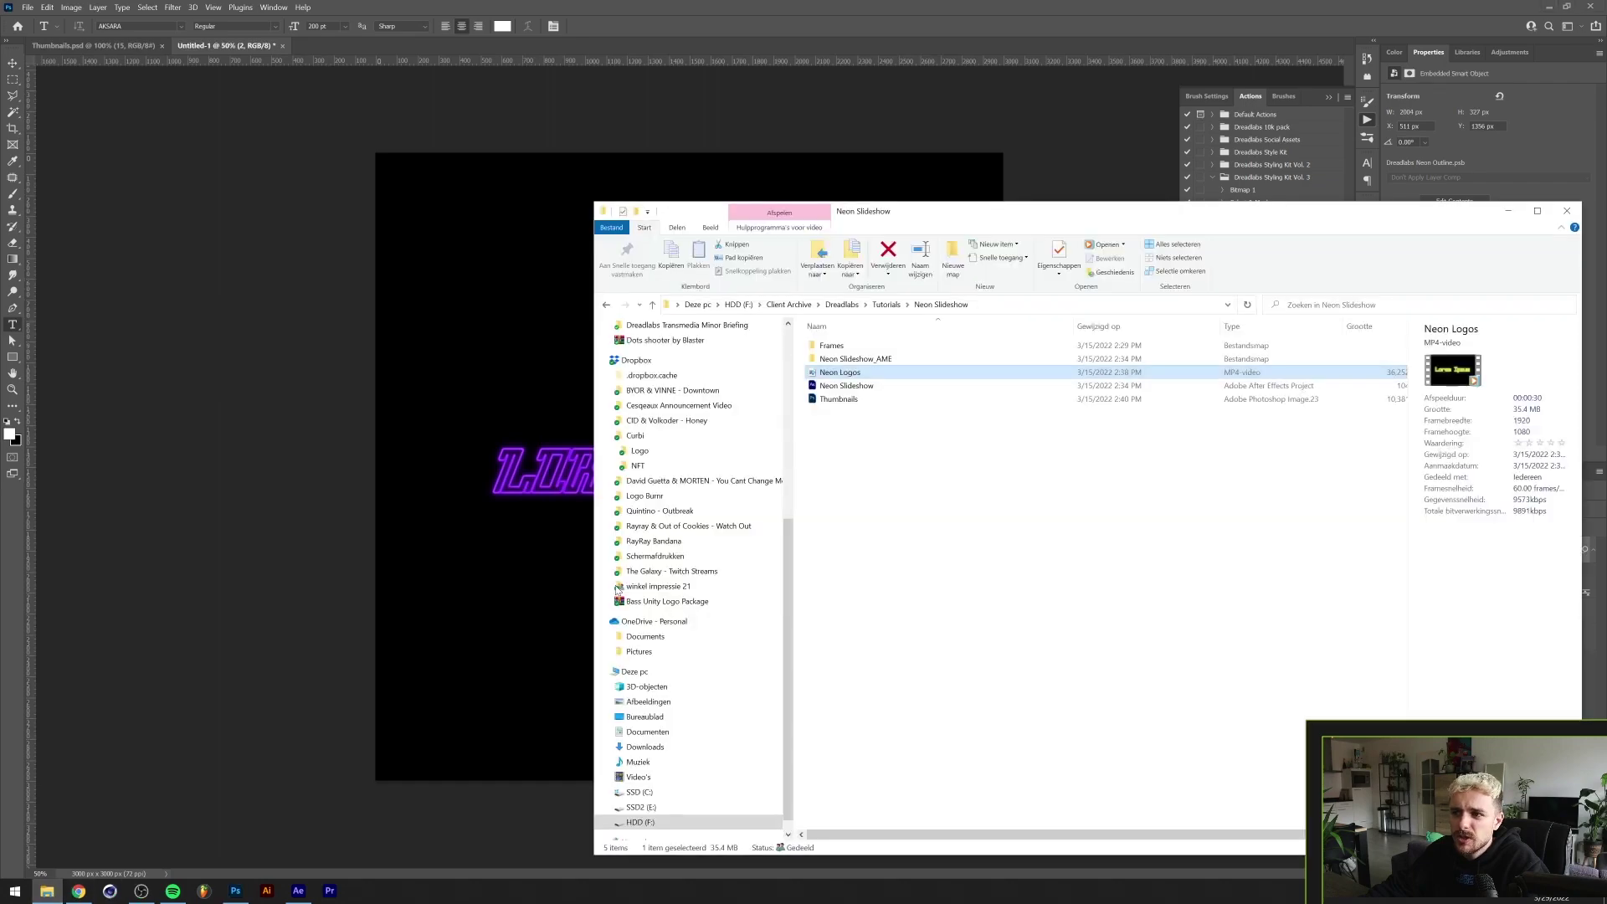
double_click(853, 347)
double_click(843, 362)
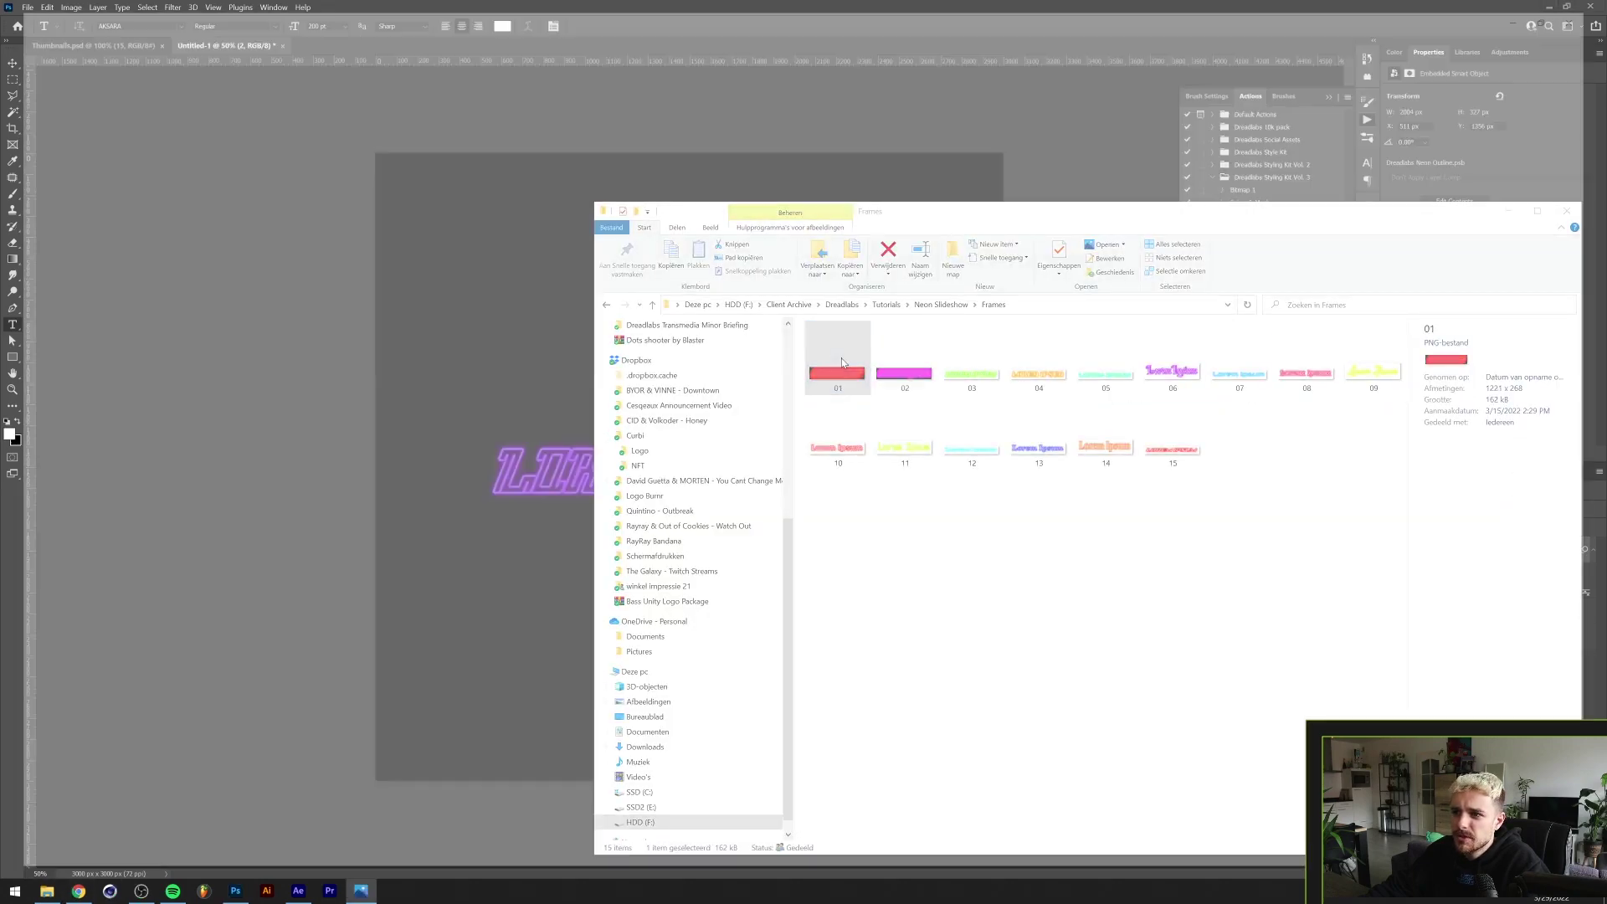
key(Right)
key(Right)
key(Right)
key(Right)
key(Right)
key(Right)
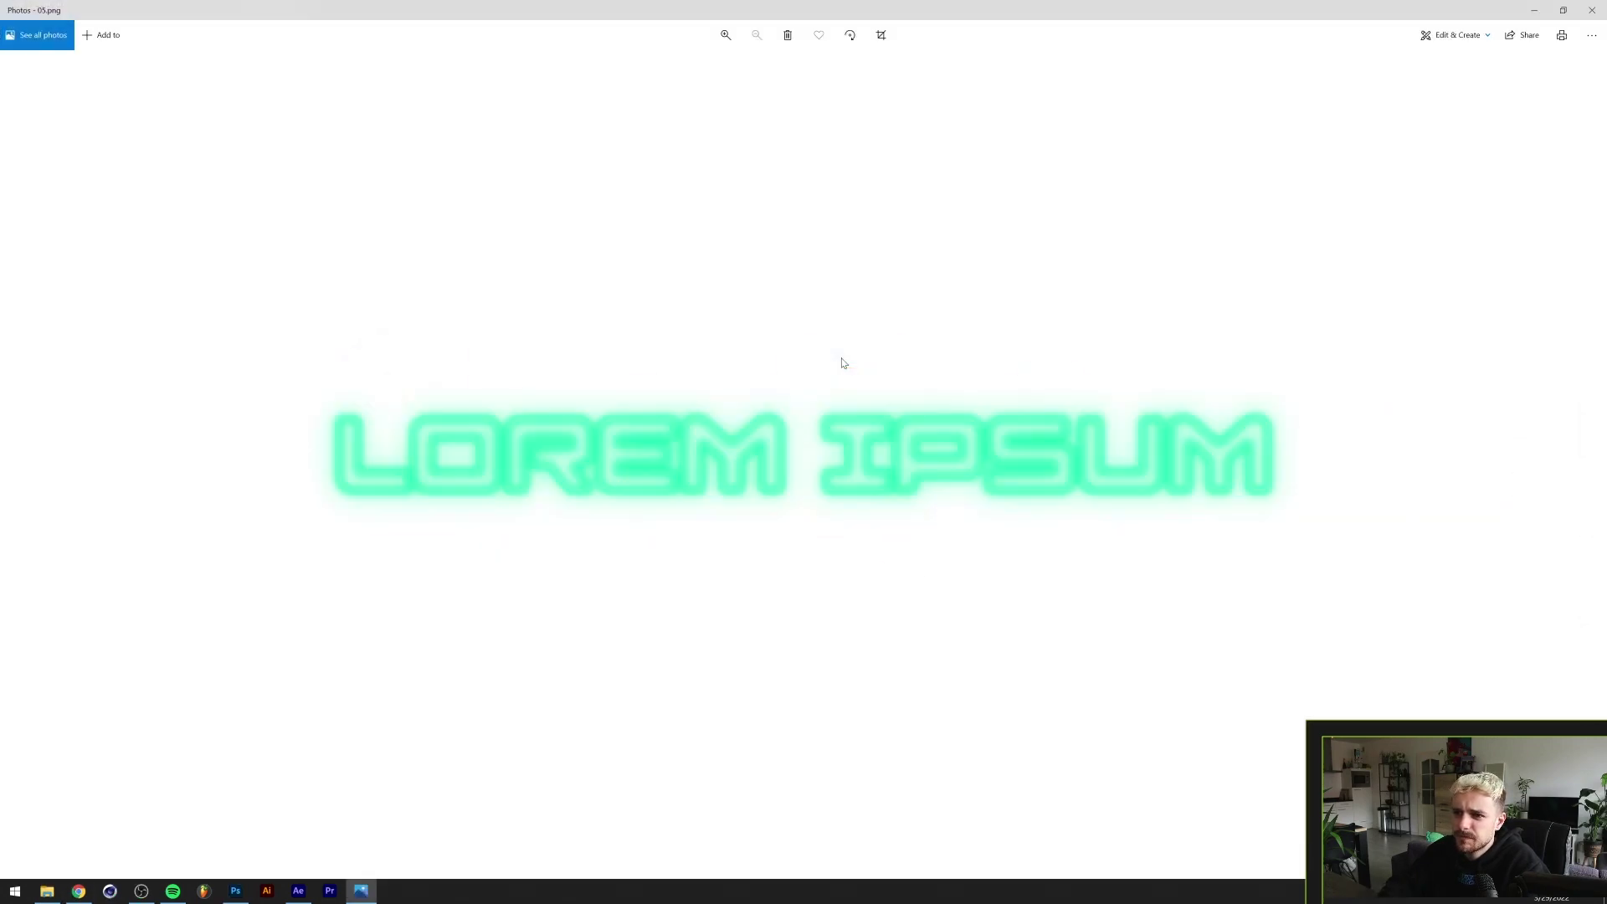
key(Right)
key(Right)
key(Right)
key(Right)
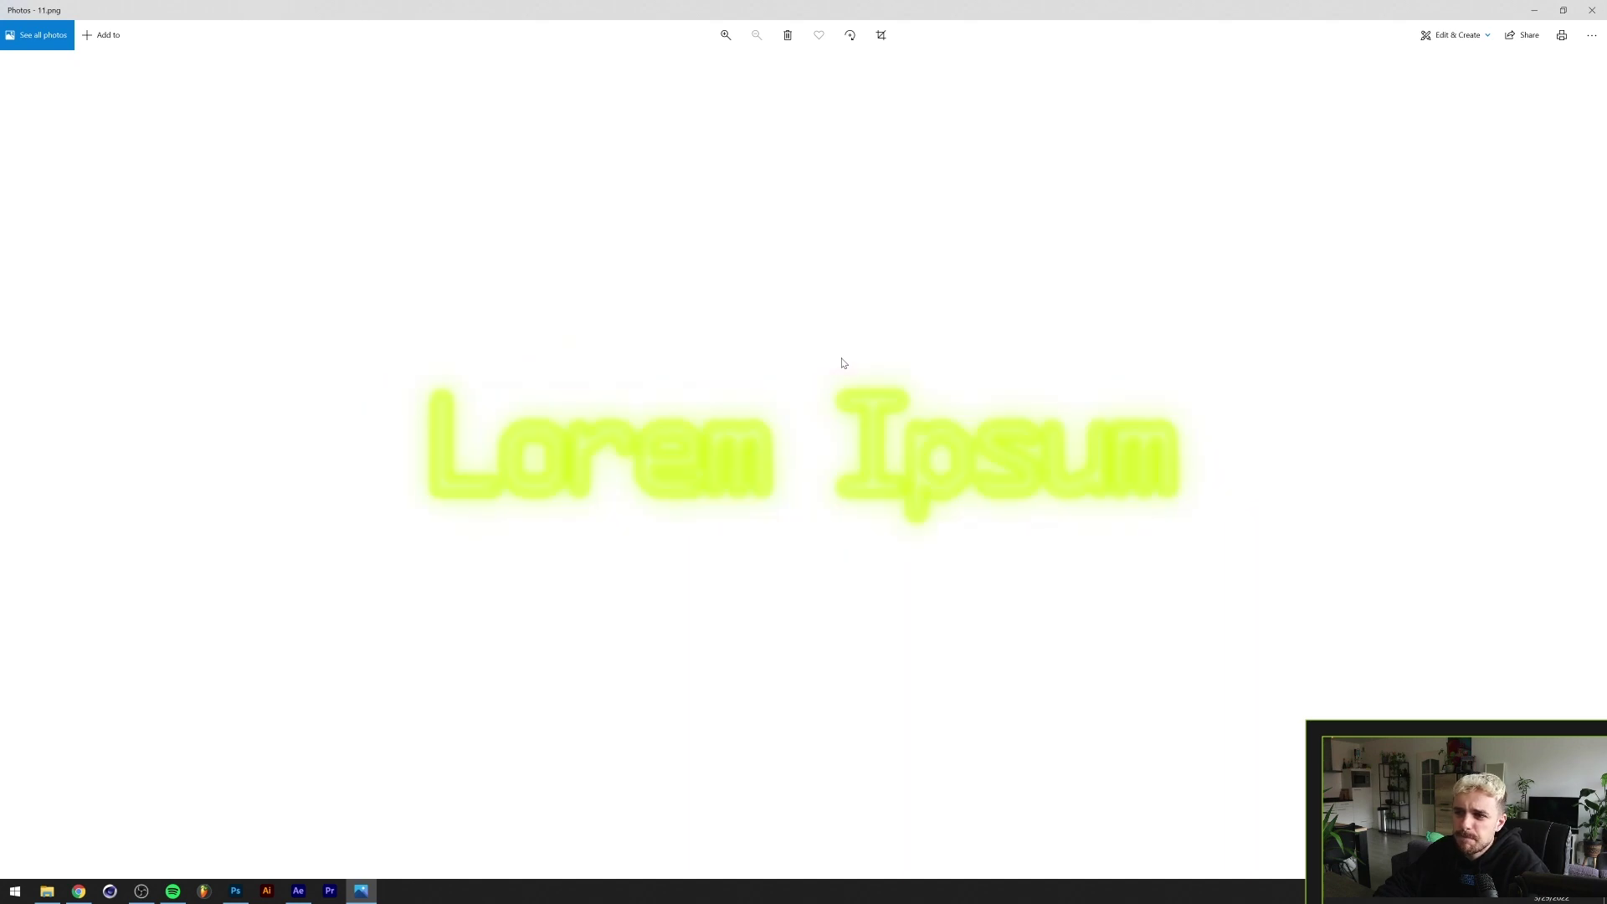
click(1591, 10)
Back in Photoshop, hide purple layer 2 and run Neon Edge for the next variant
click(876, 575)
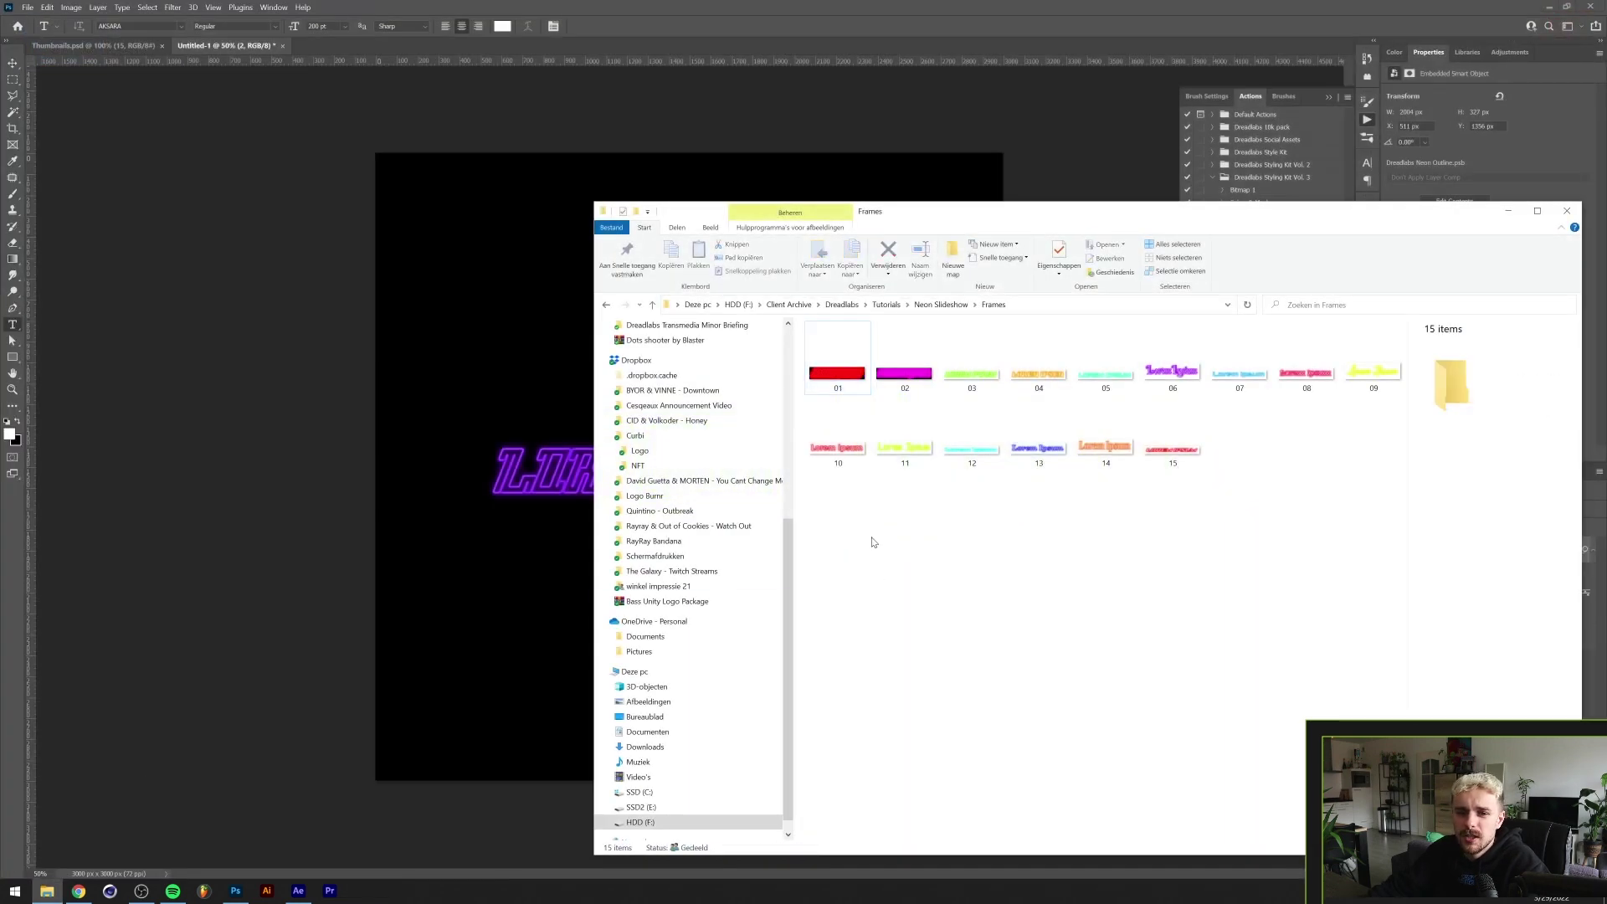
click(1029, 6)
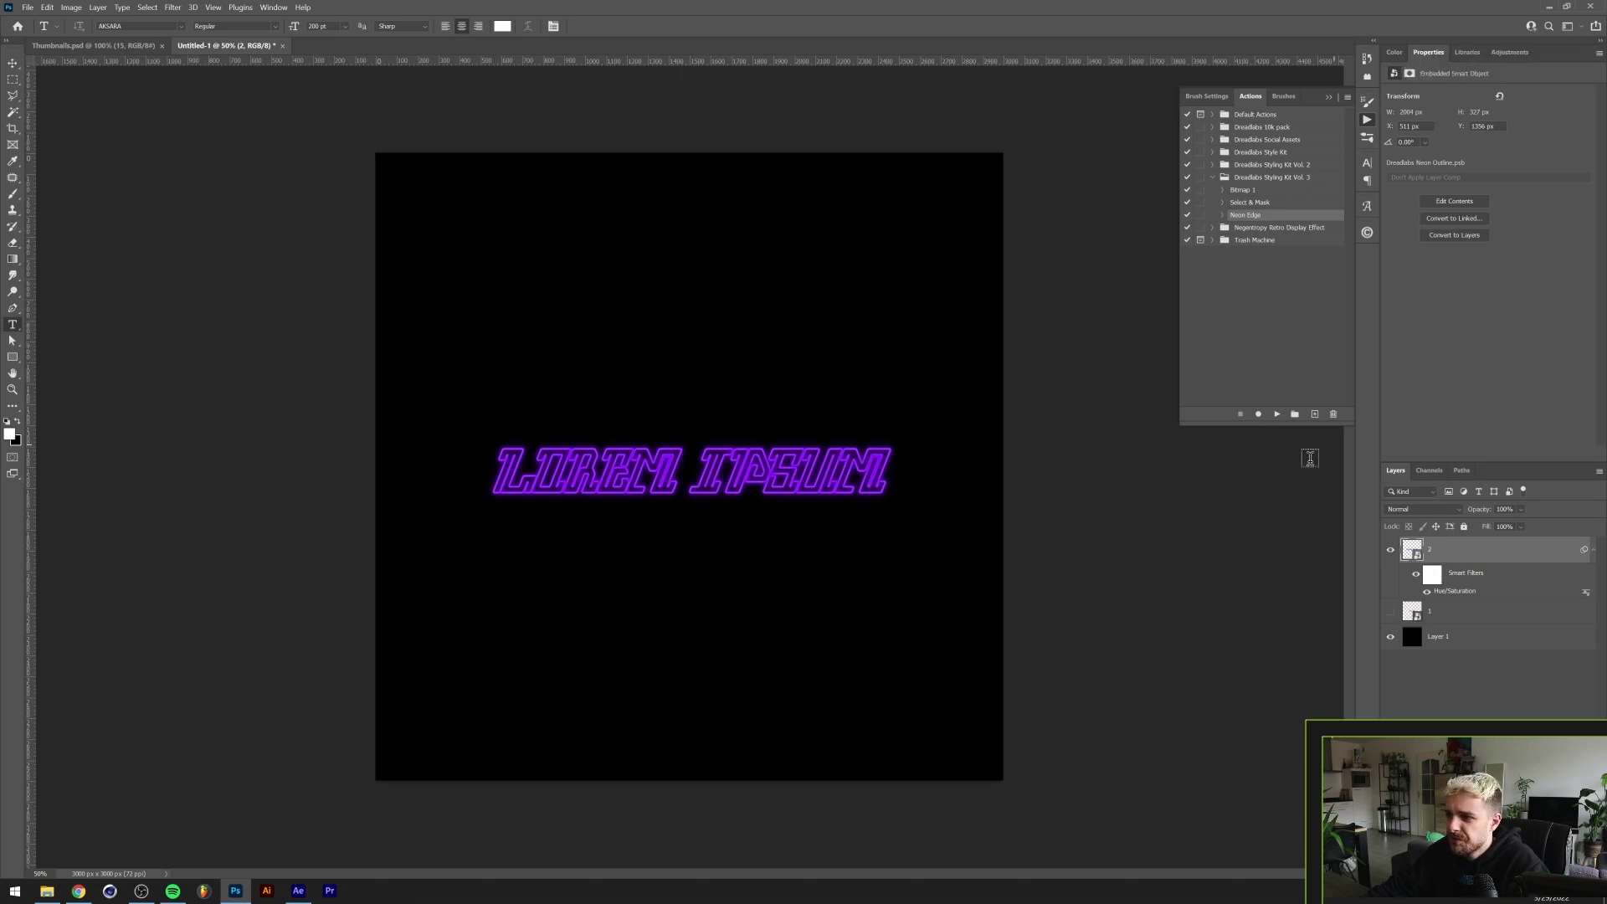
click(1592, 550)
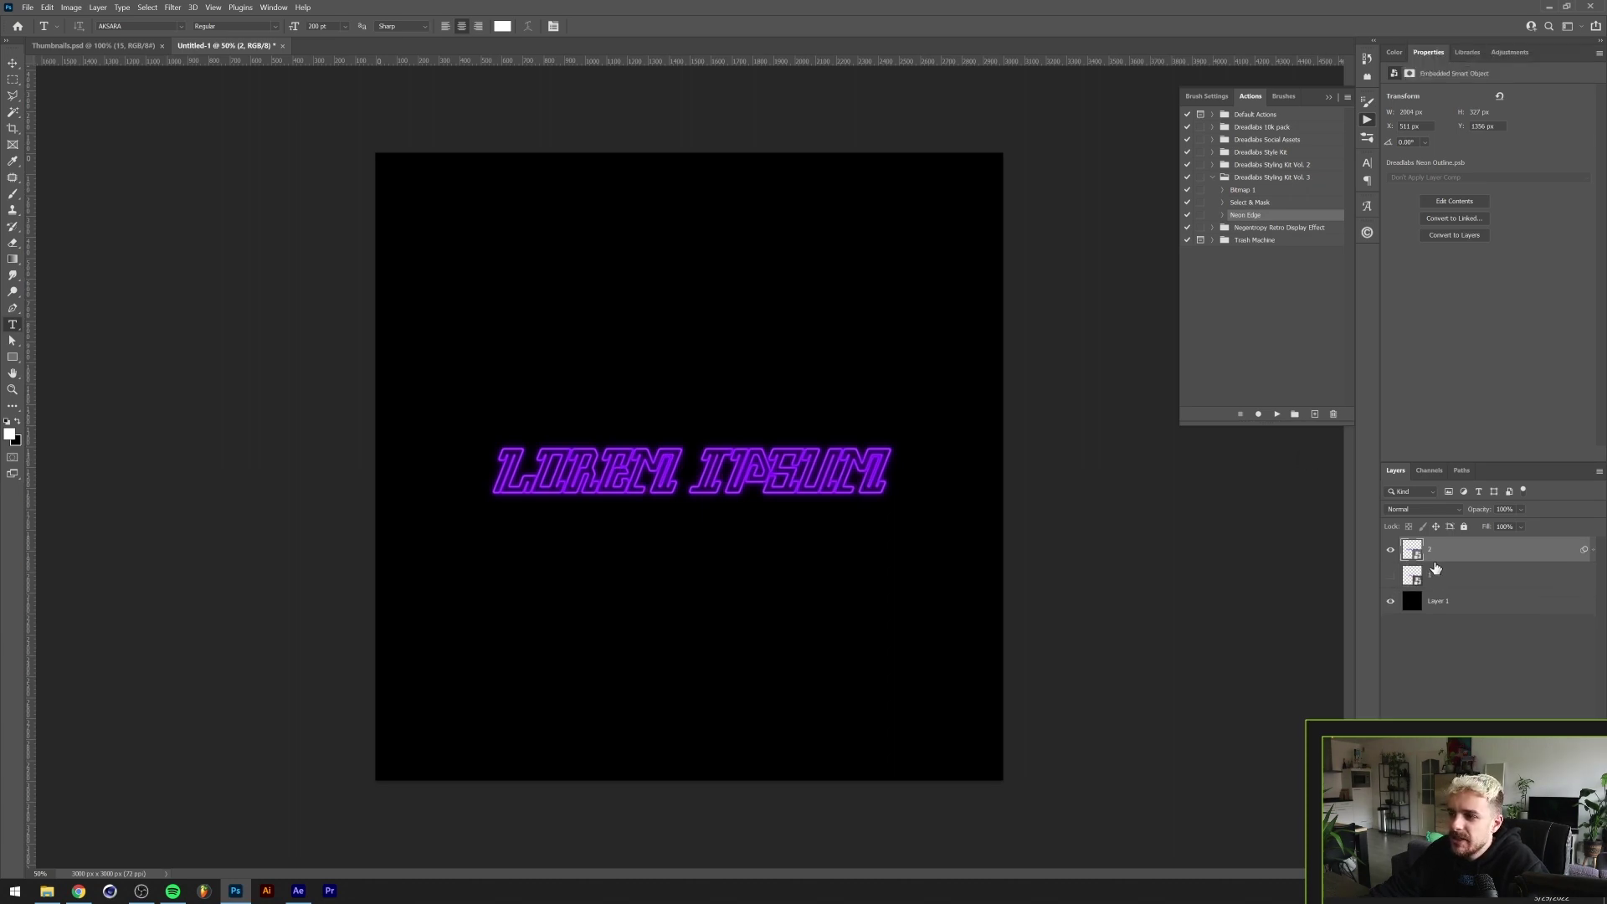
click(1391, 549)
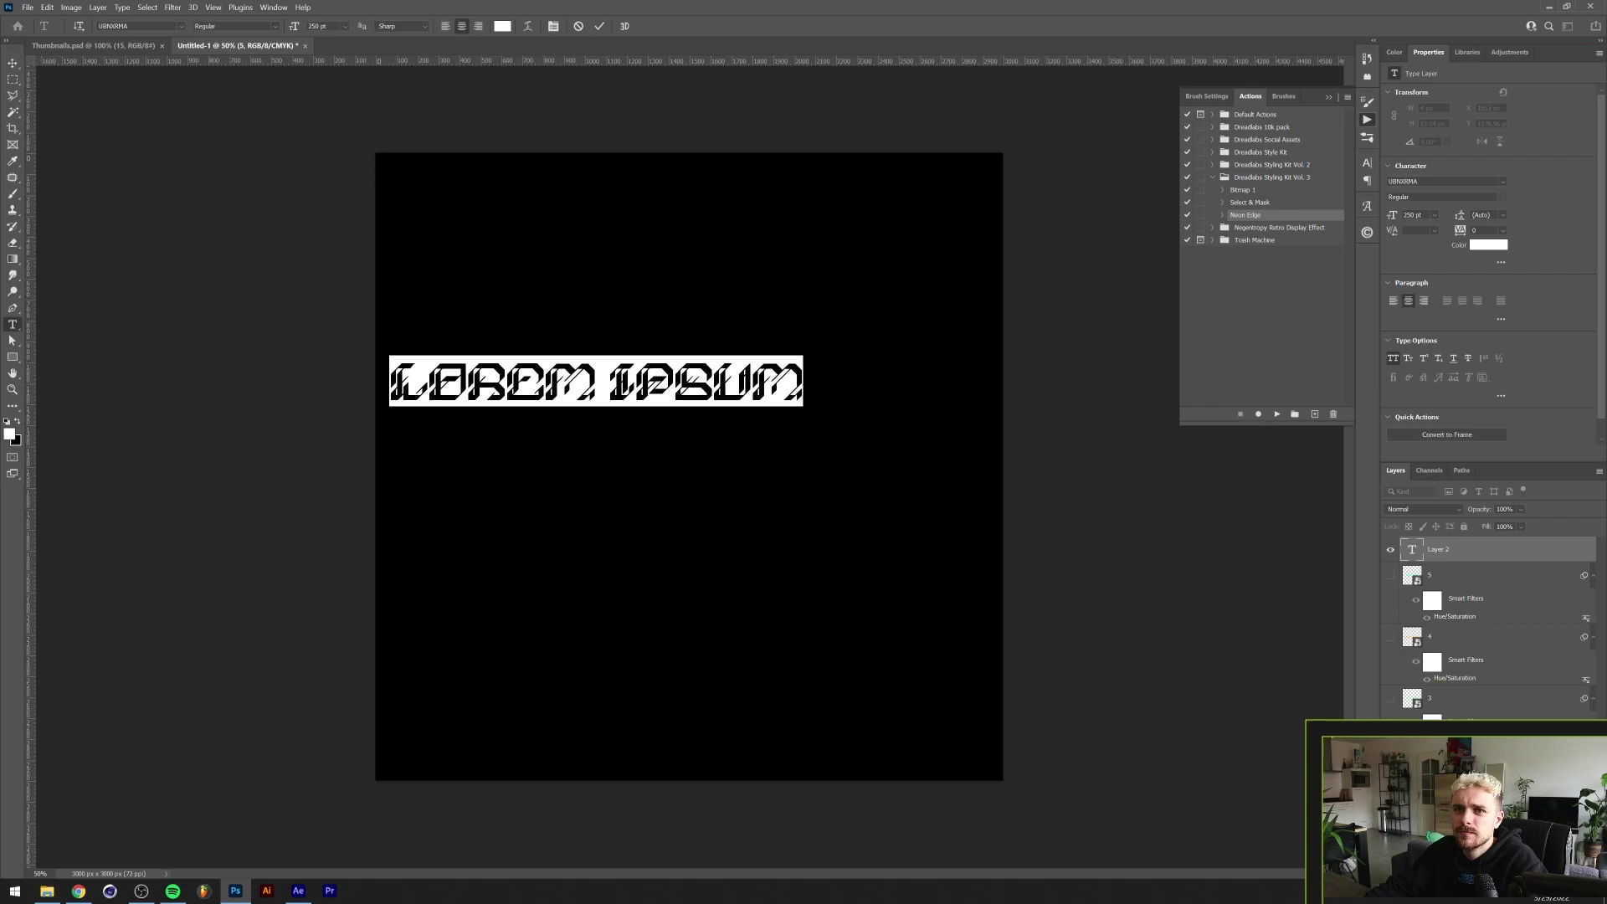
click(1277, 415)
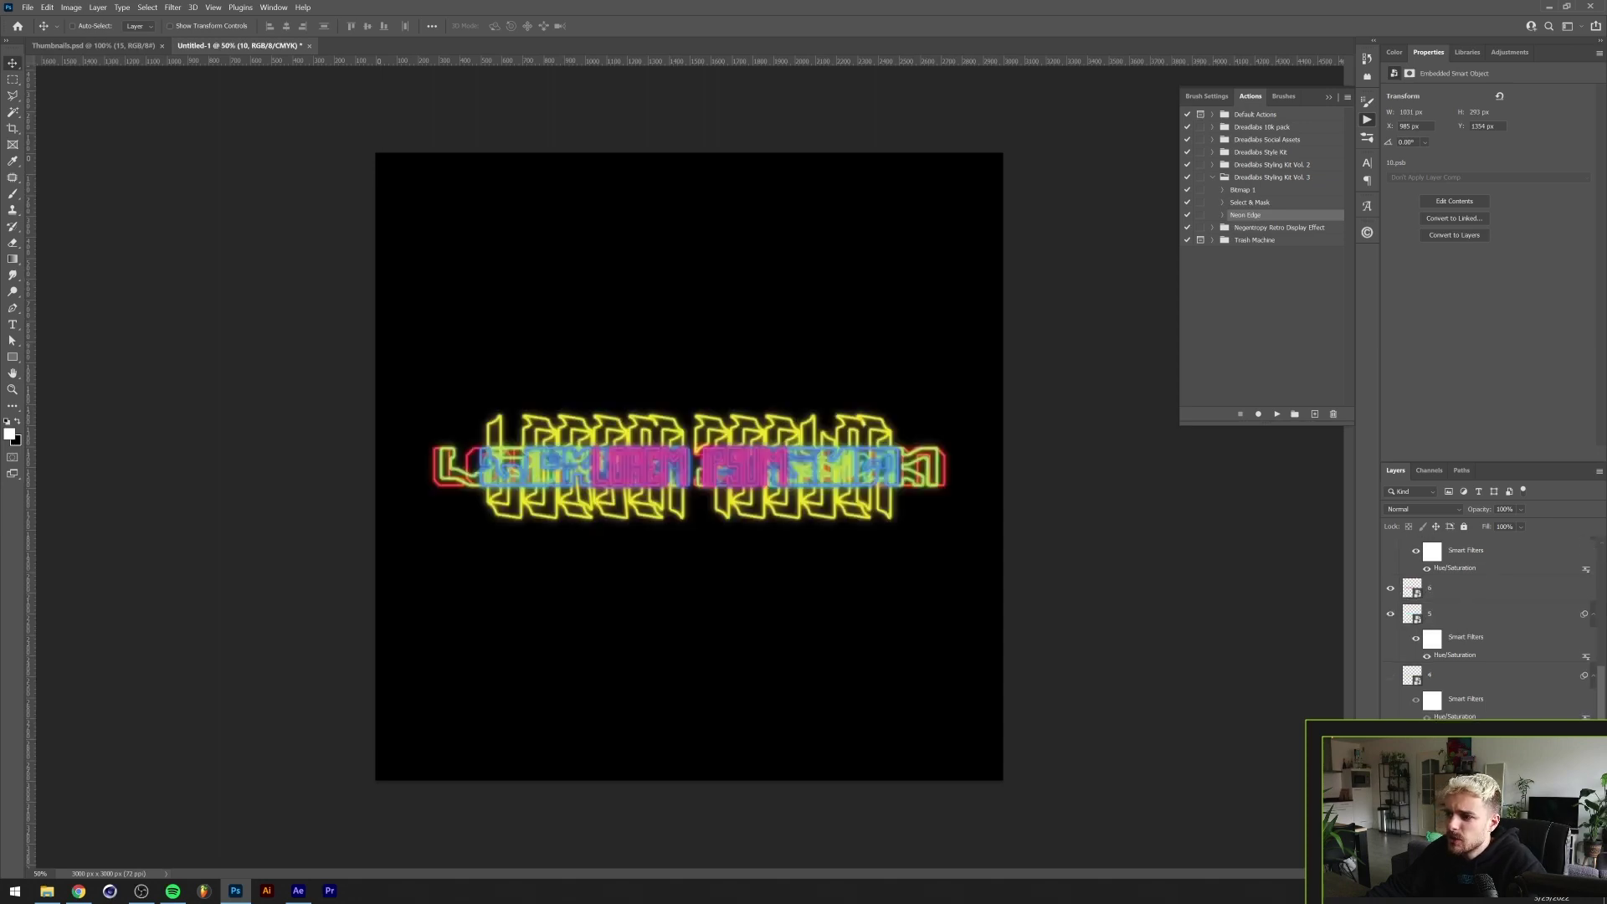
Show layer 4 again, collapse the smart filters on layers 8 and 9, and select the variant layers
click(1391, 674)
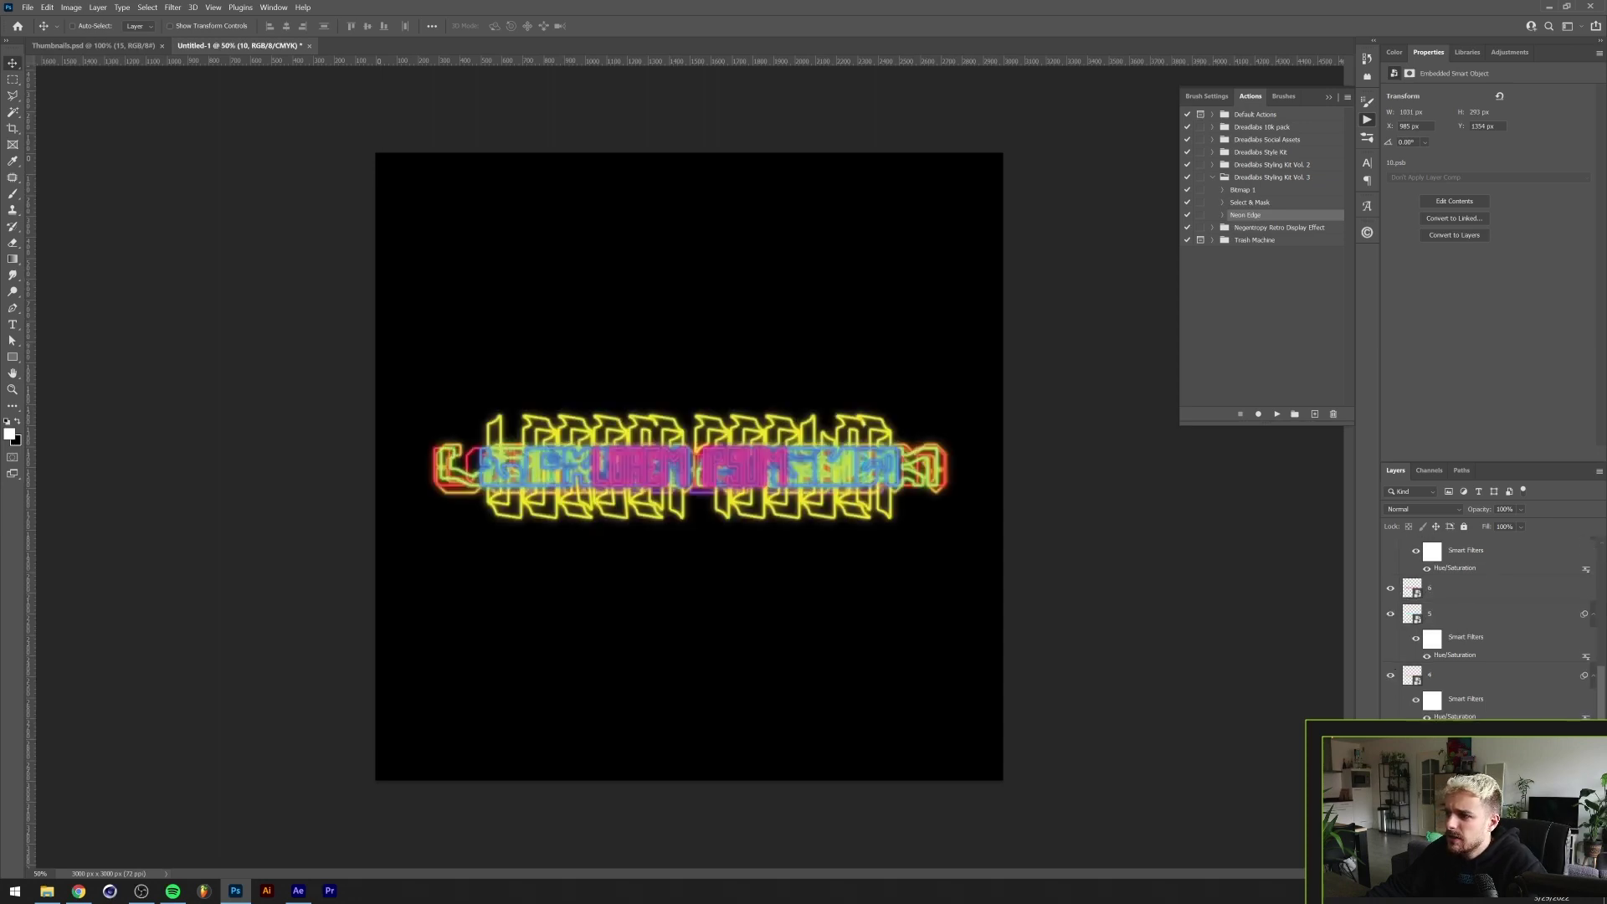
scroll(1597, 663, up, 2)
scroll(1596, 692, up, 2)
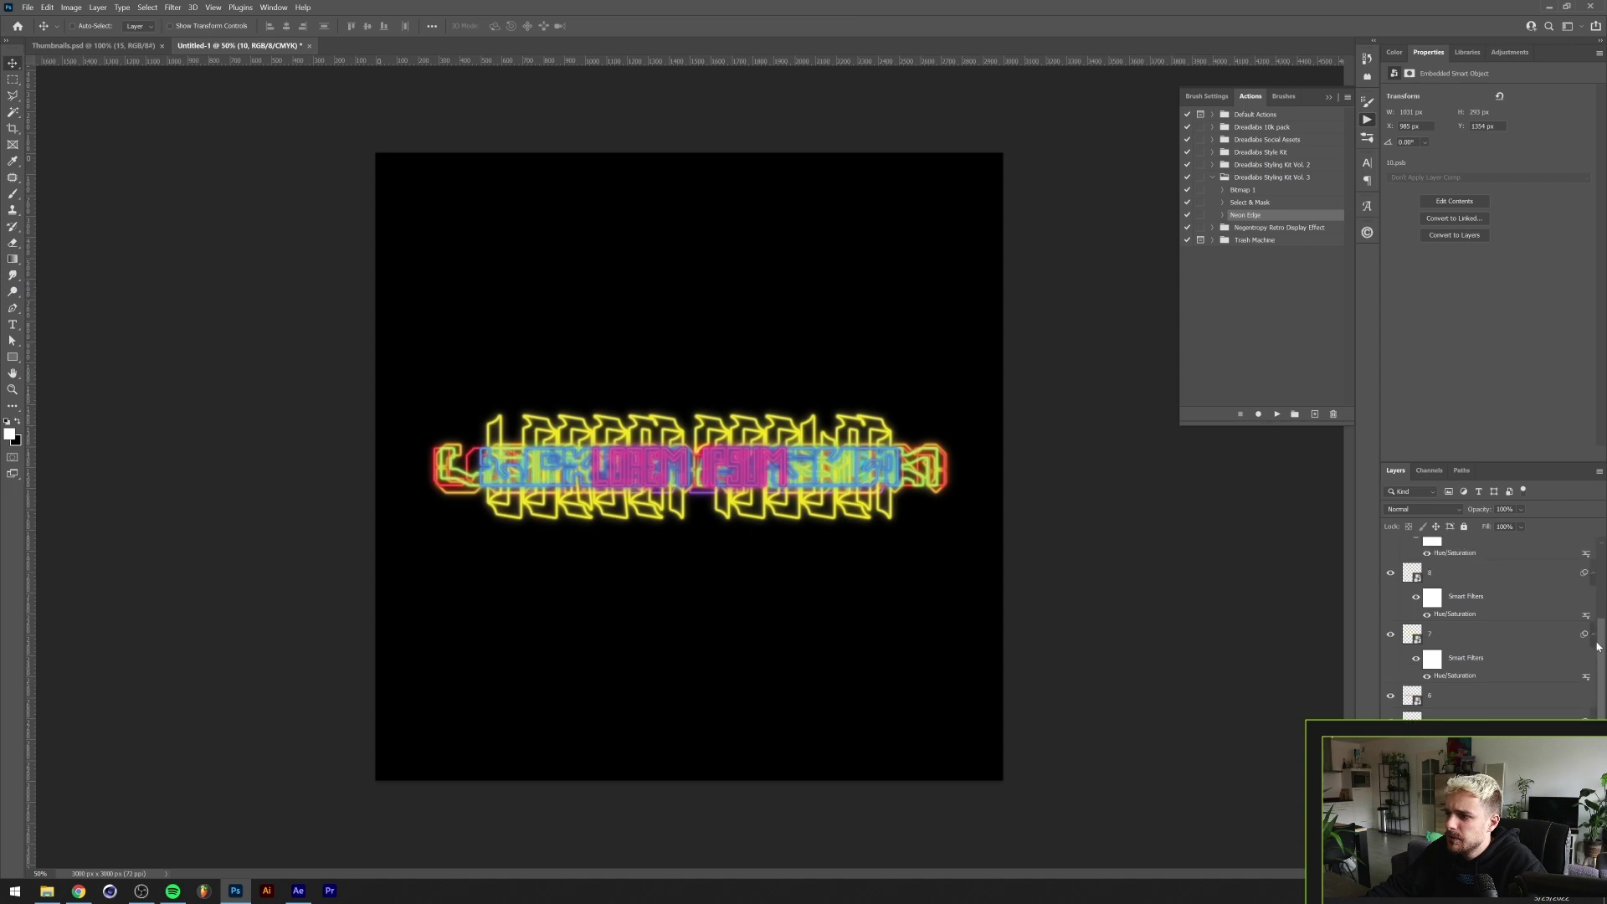
click(1593, 608)
click(1593, 549)
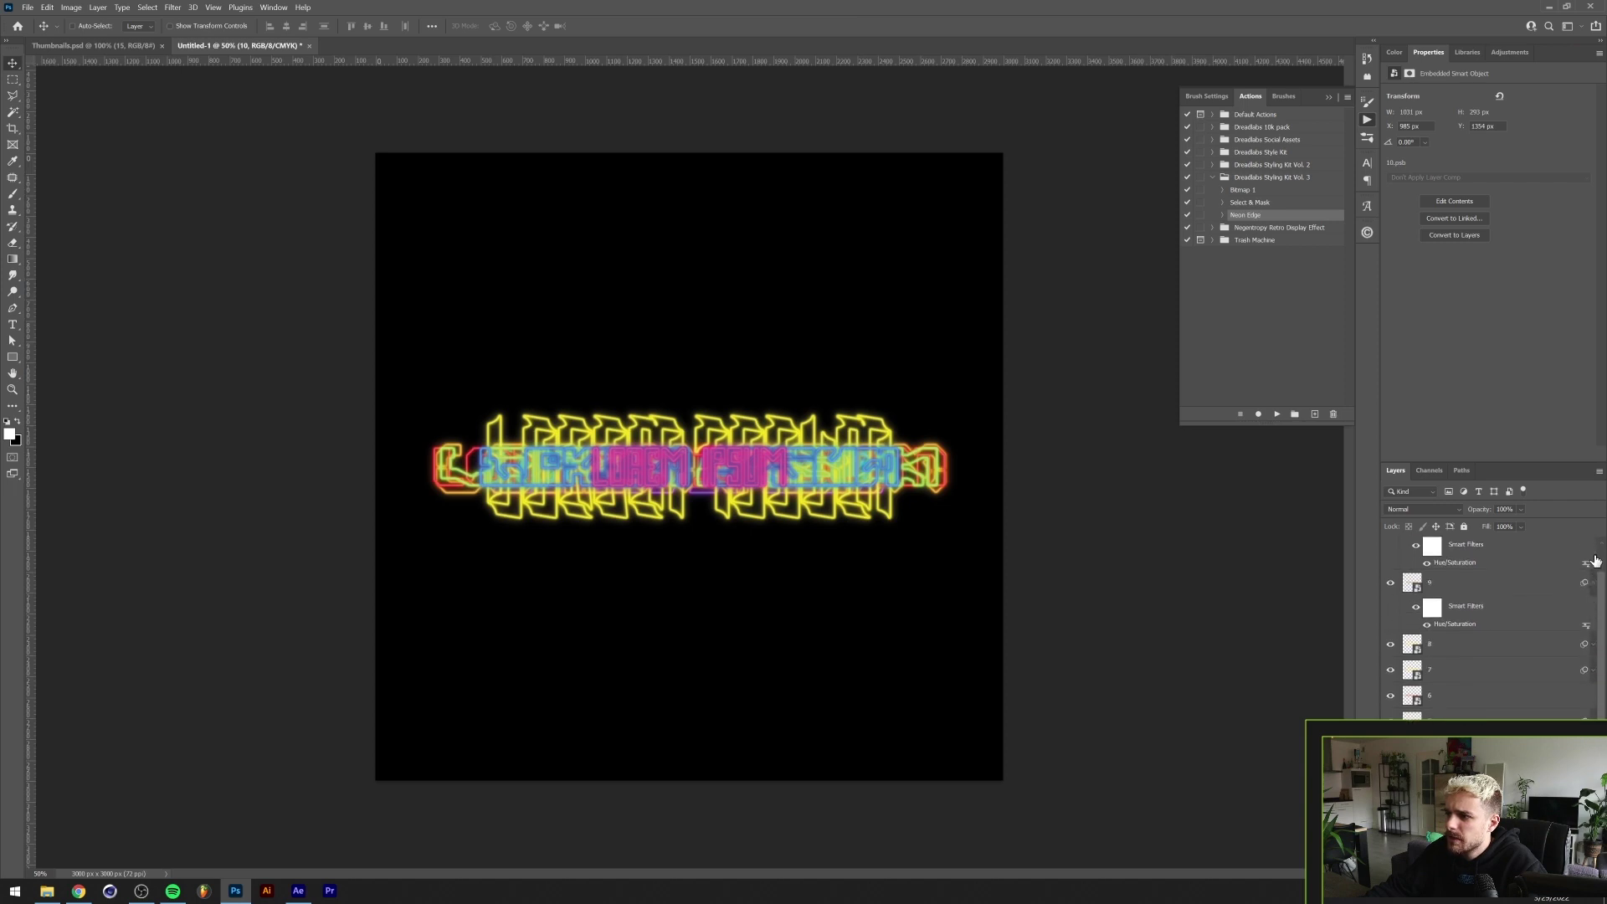
scroll(1594, 582, up, 2)
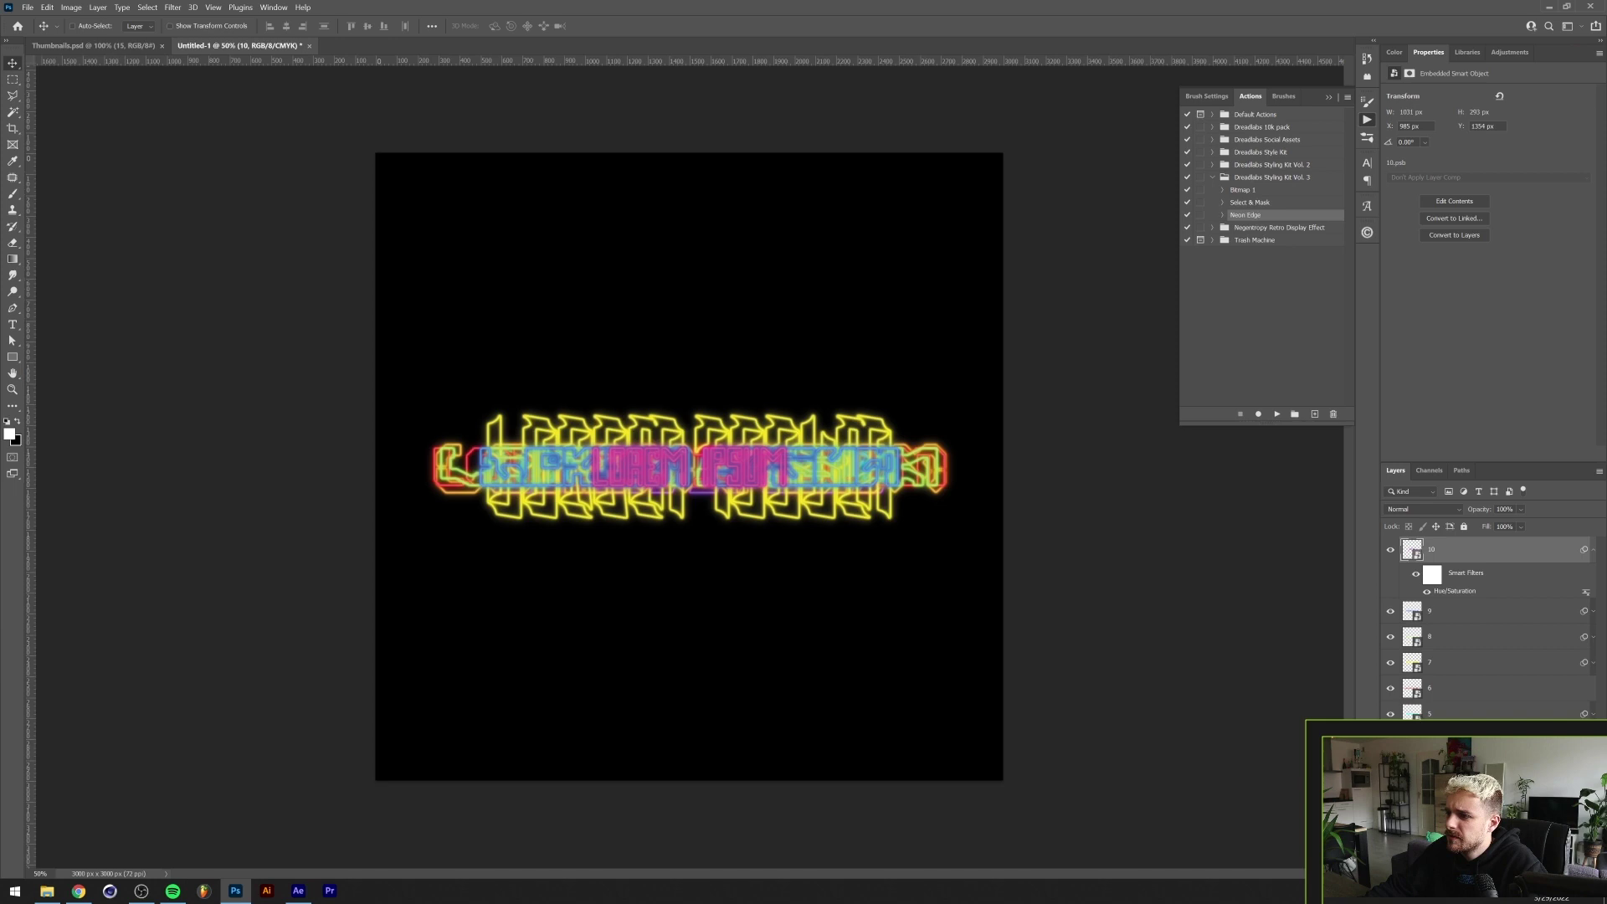
key(ctrl+alt+a)
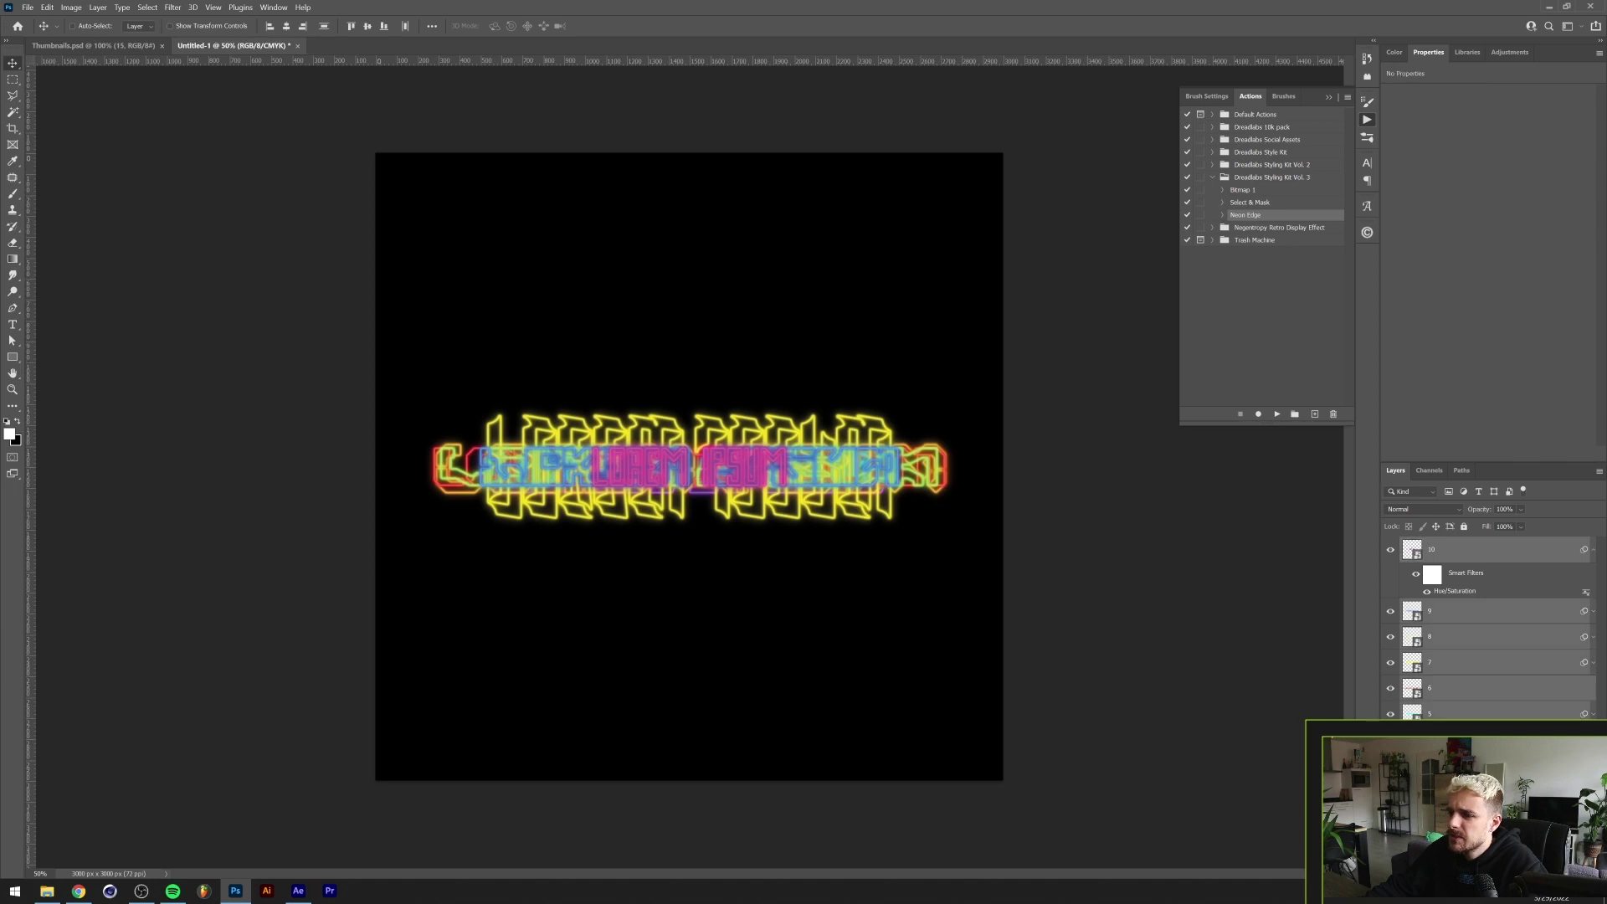
Export all ten variant layers as PNG images via Export As
right_click(1452, 553)
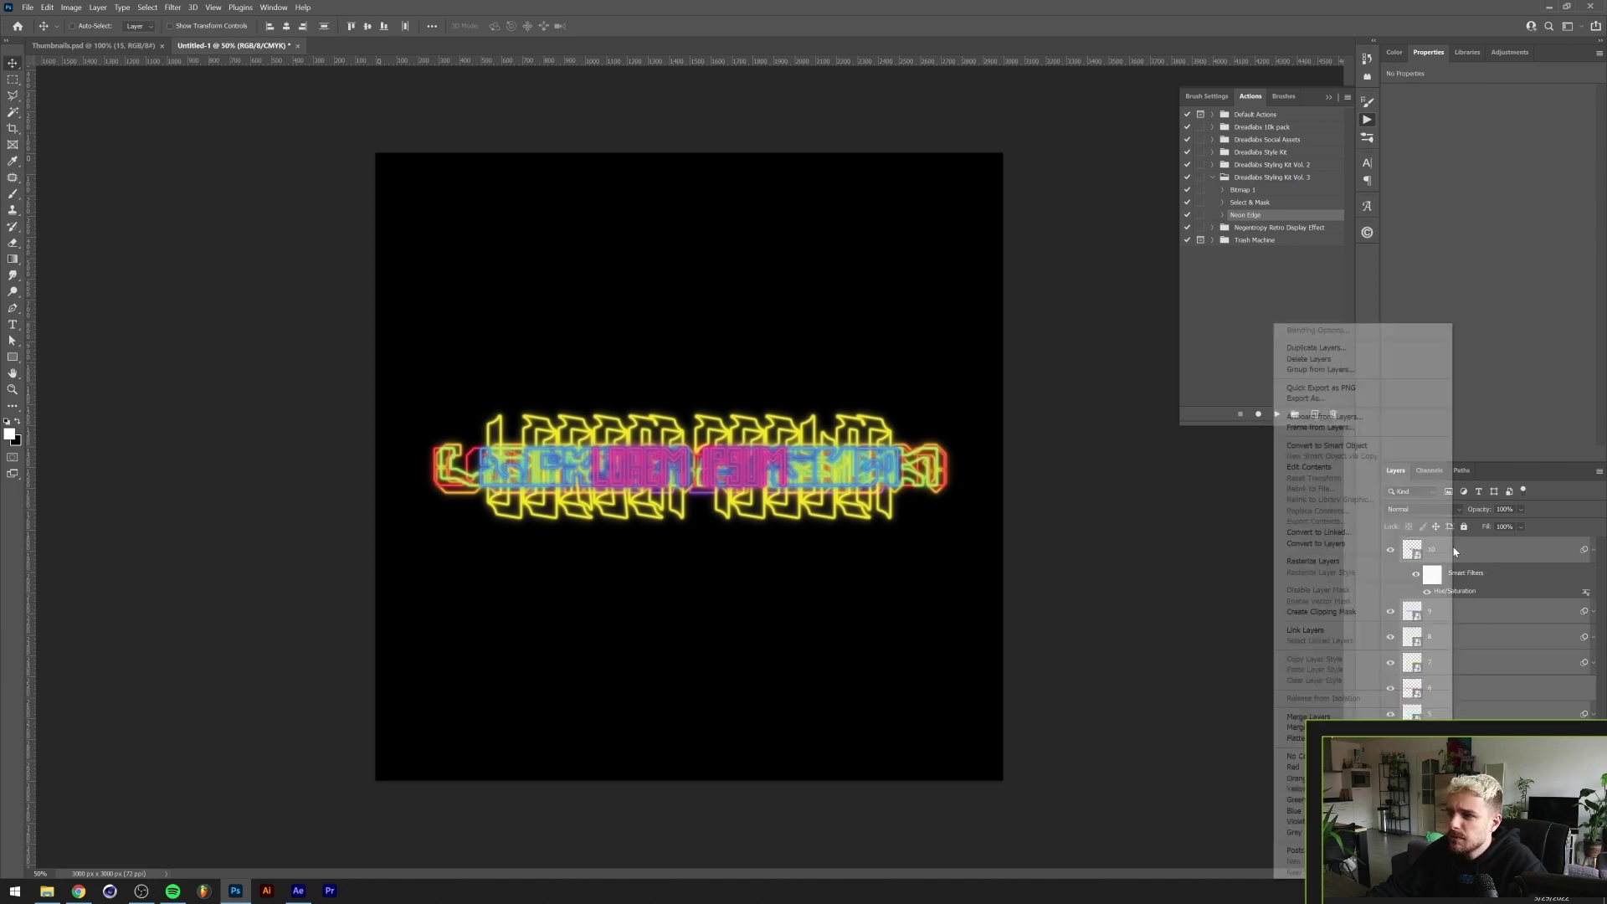
click(1349, 400)
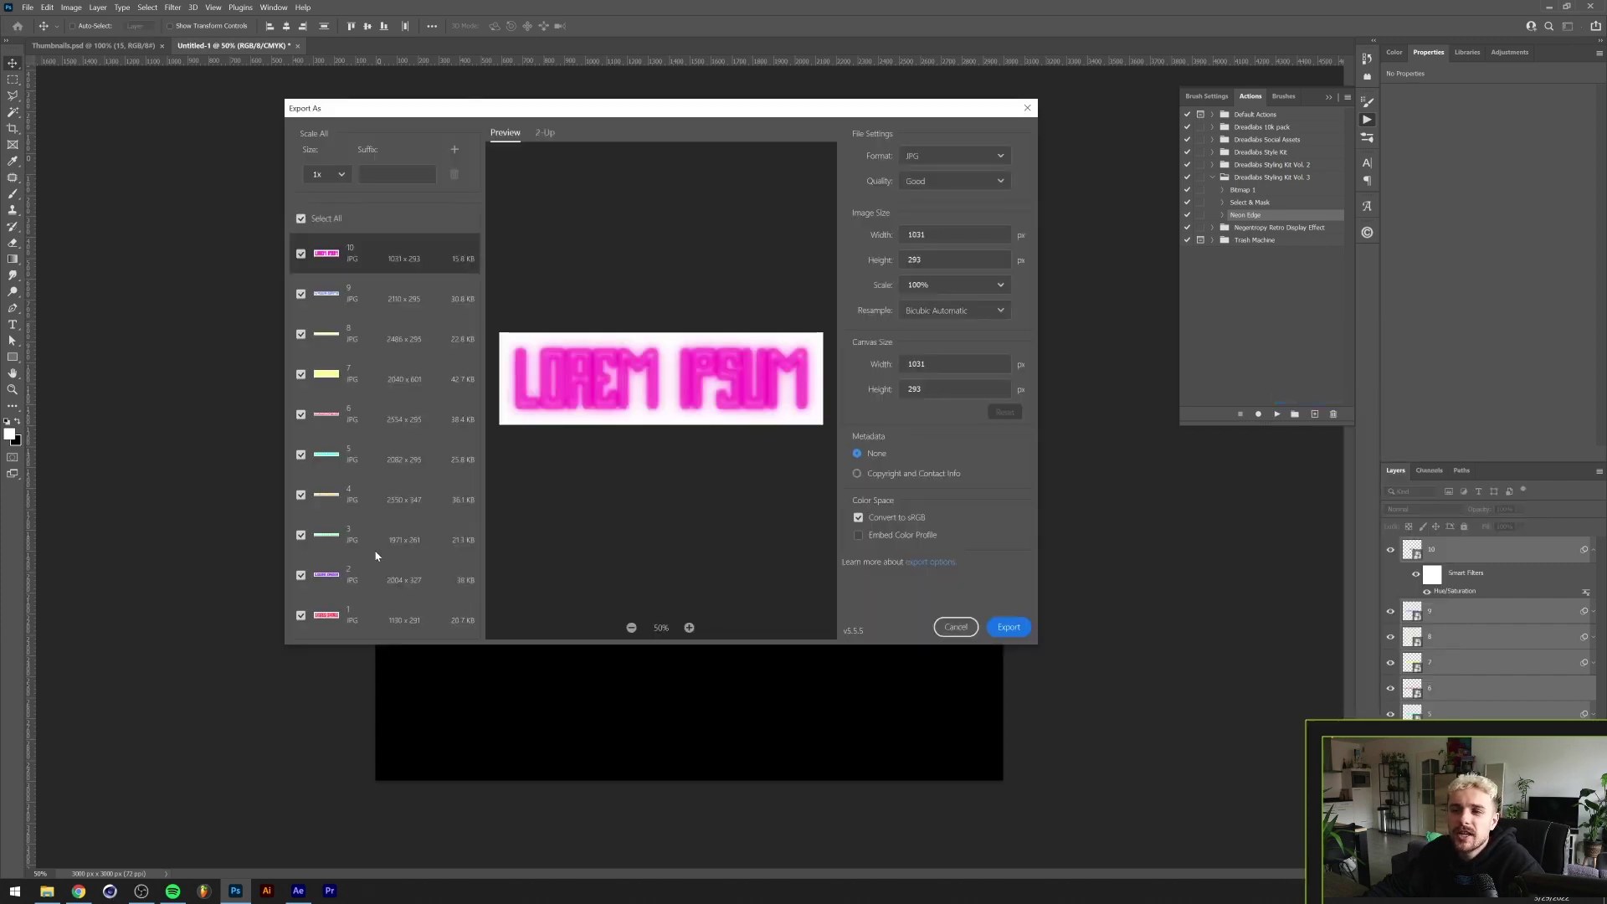
shift+click(366, 617)
click(953, 156)
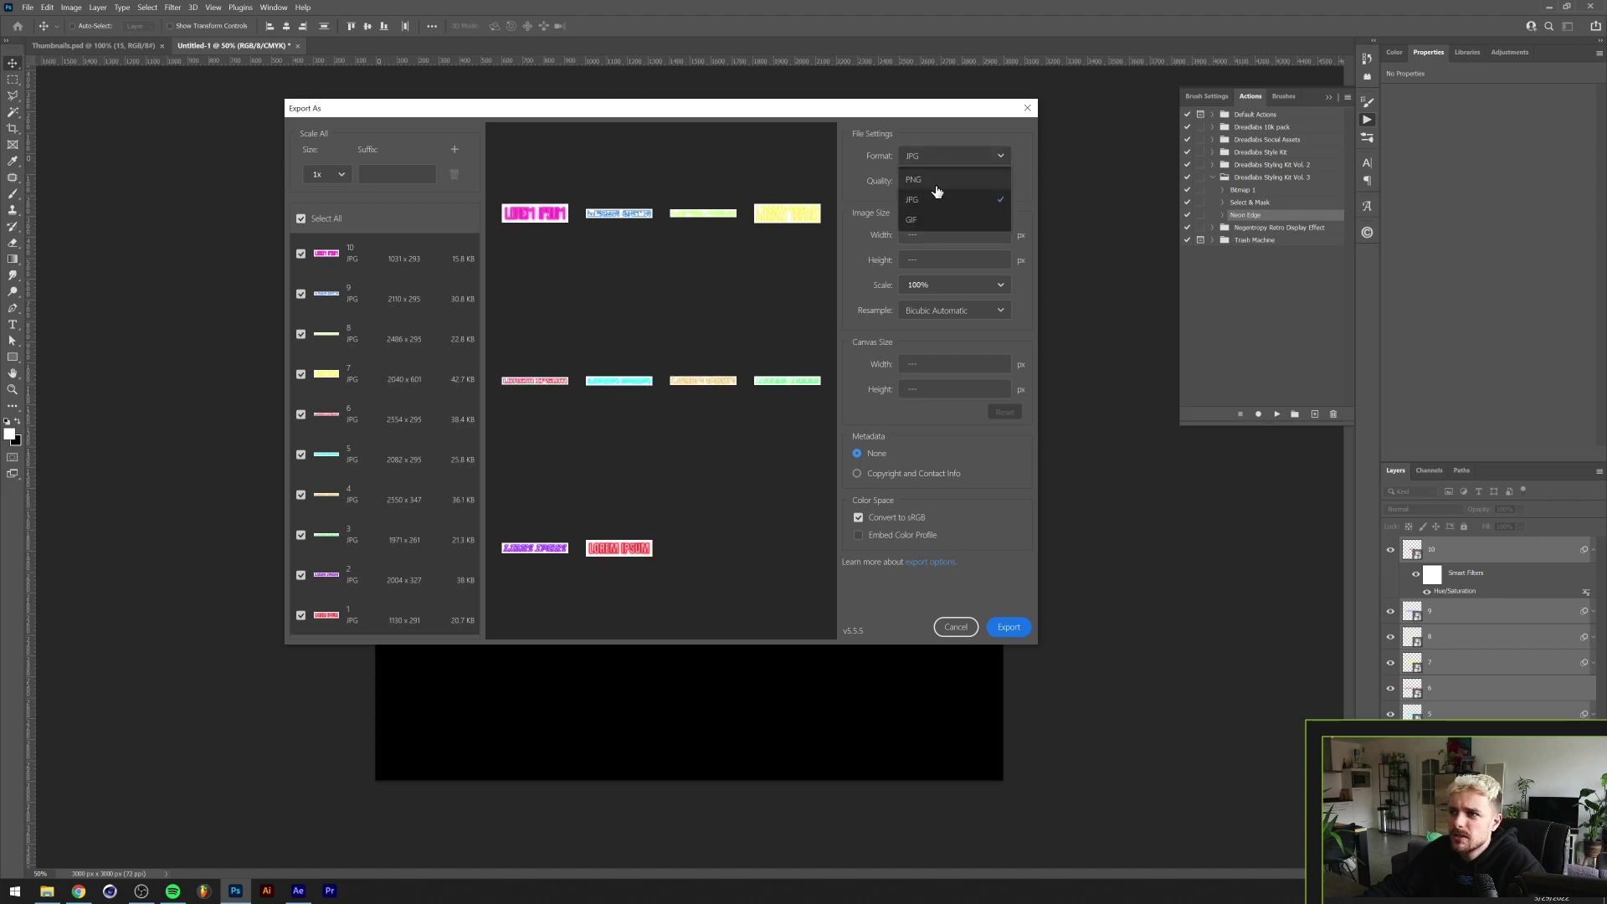
click(935, 189)
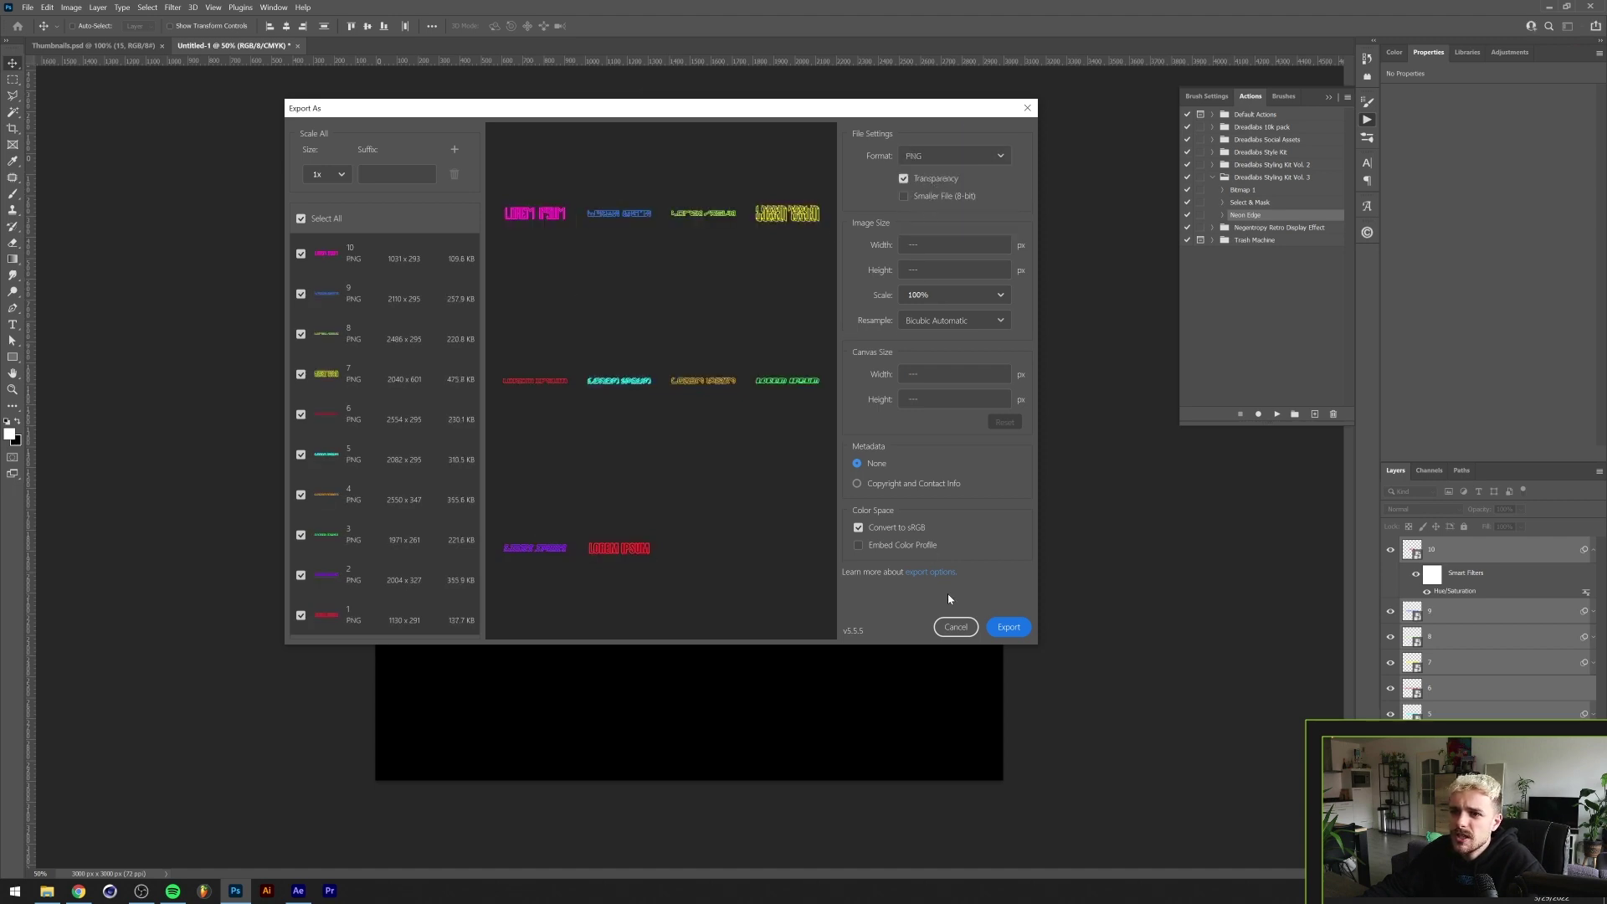
click(1009, 627)
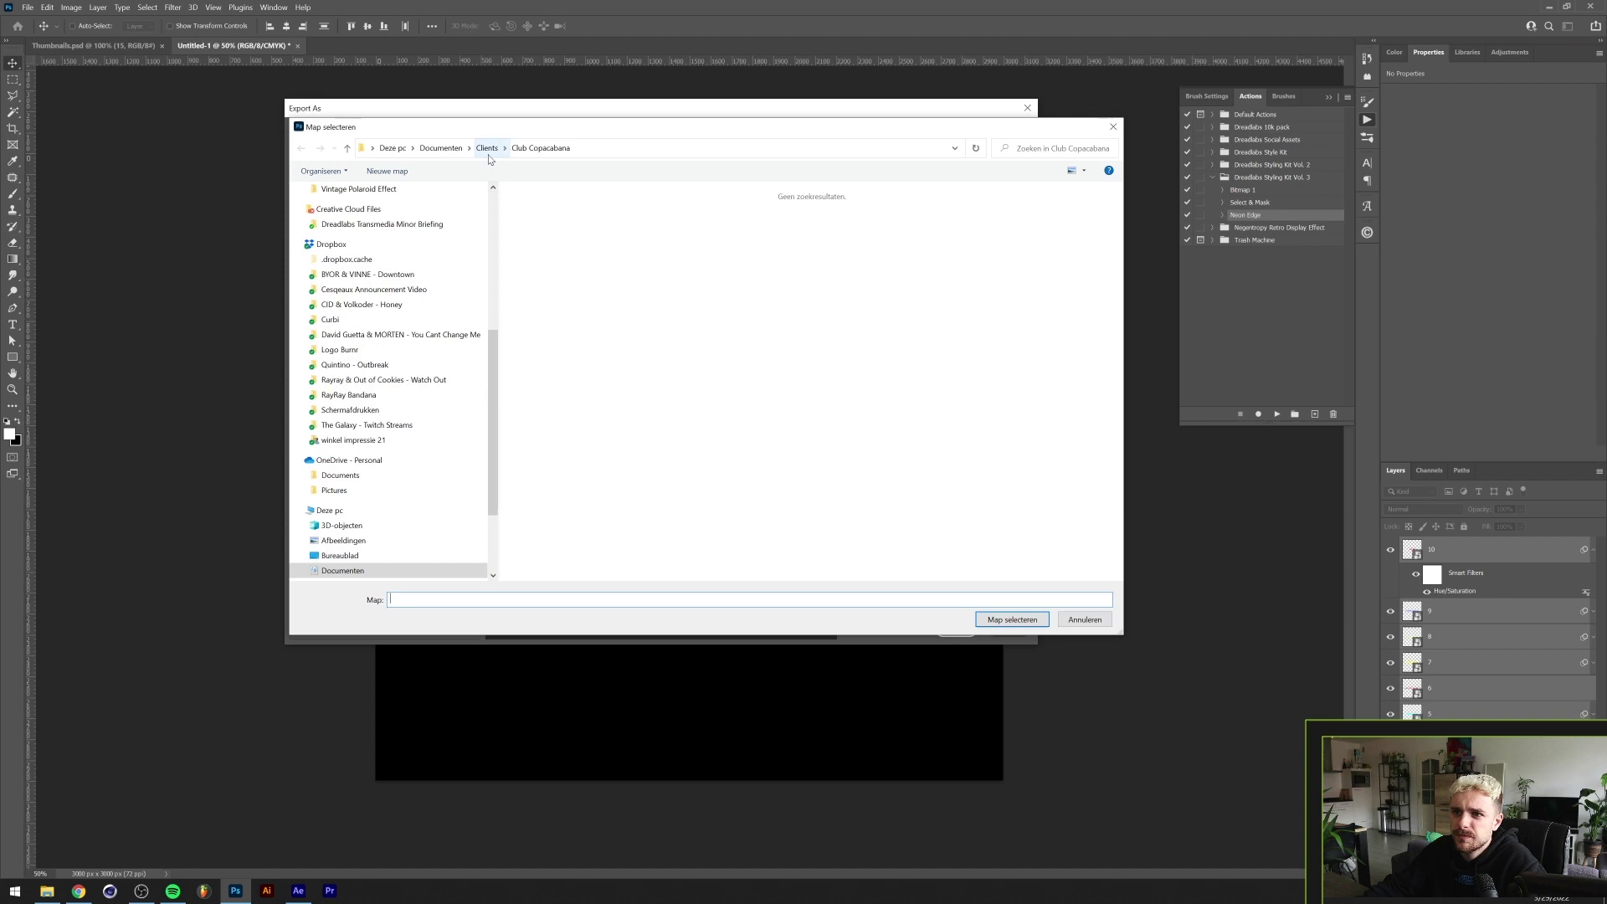
scroll(393, 377, up, 2)
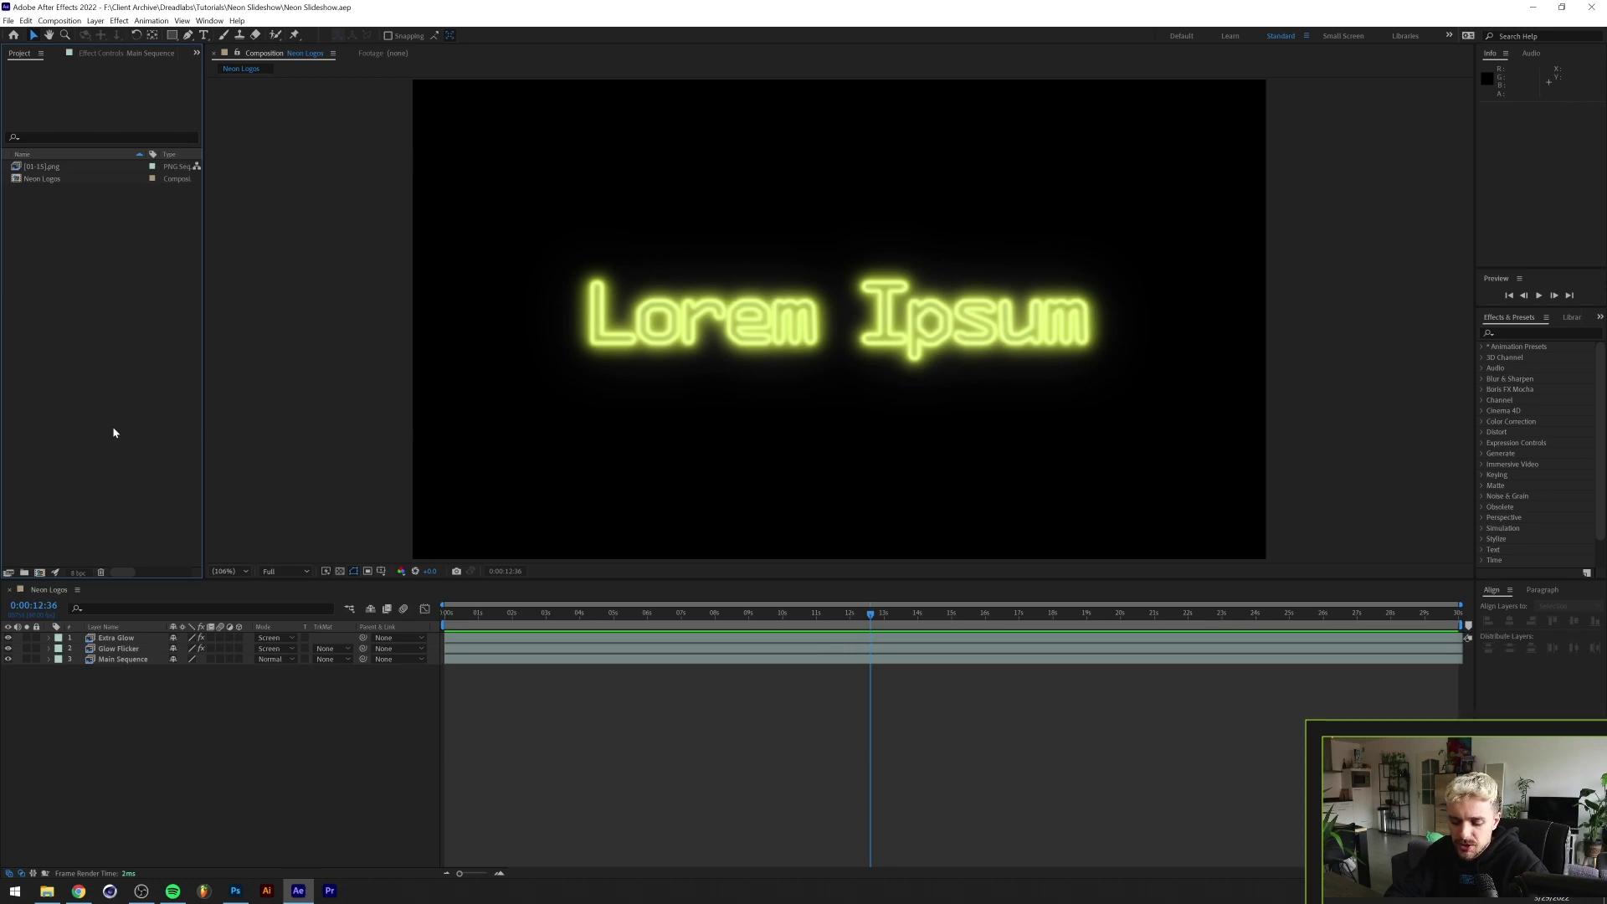
Import the first image from Neon Slideshow > Frames 2 as a PNG sequence
double_click(113, 430)
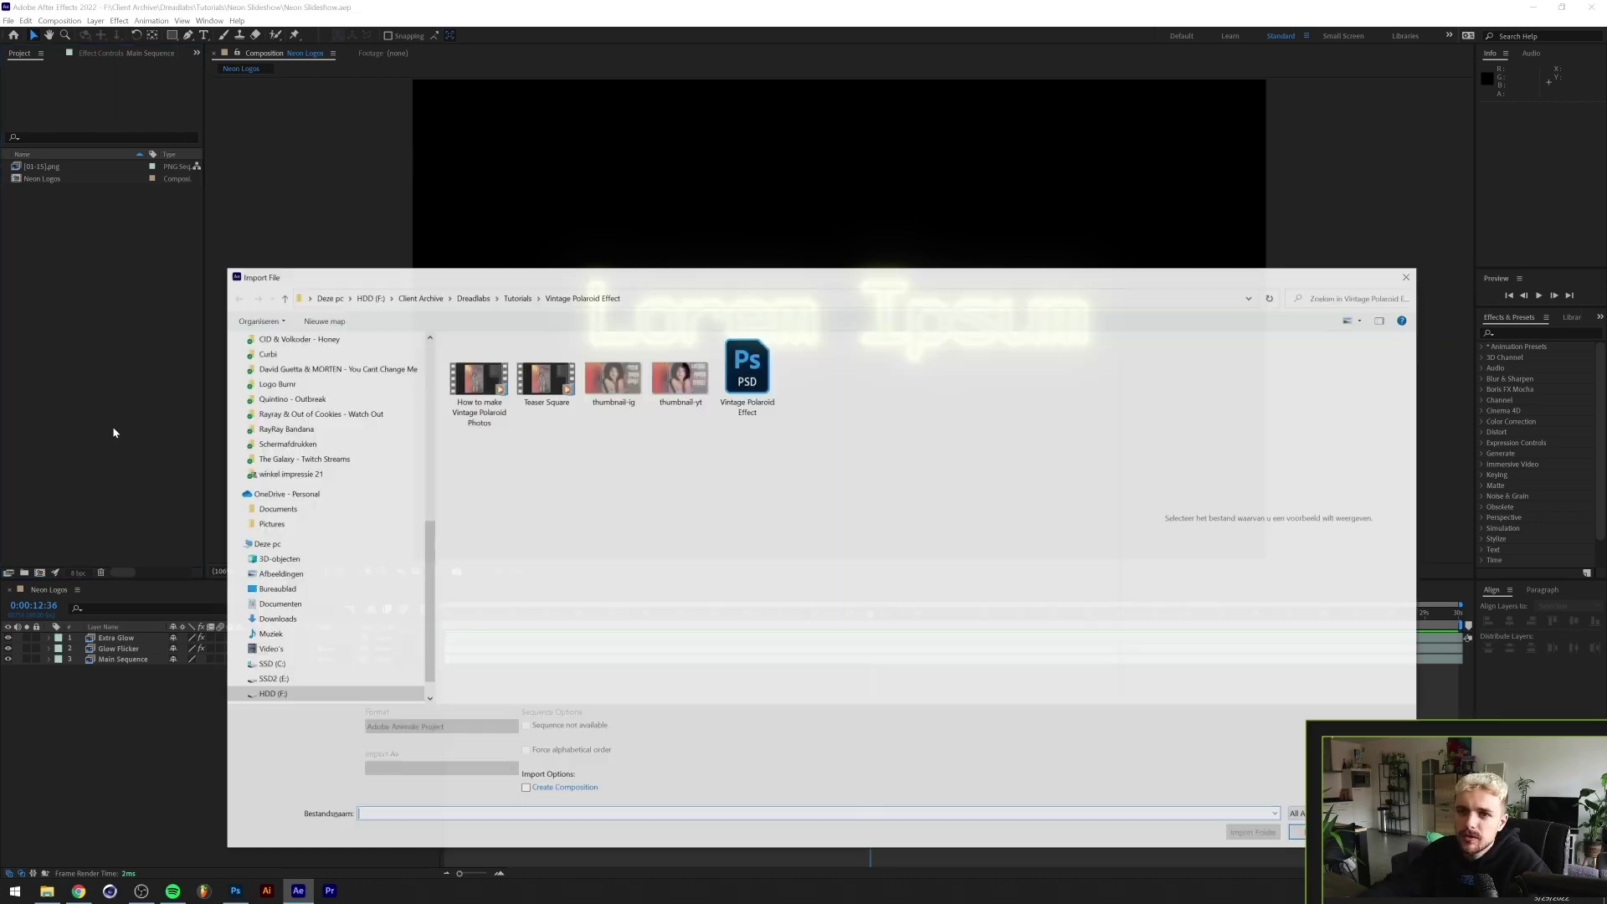
click(516, 297)
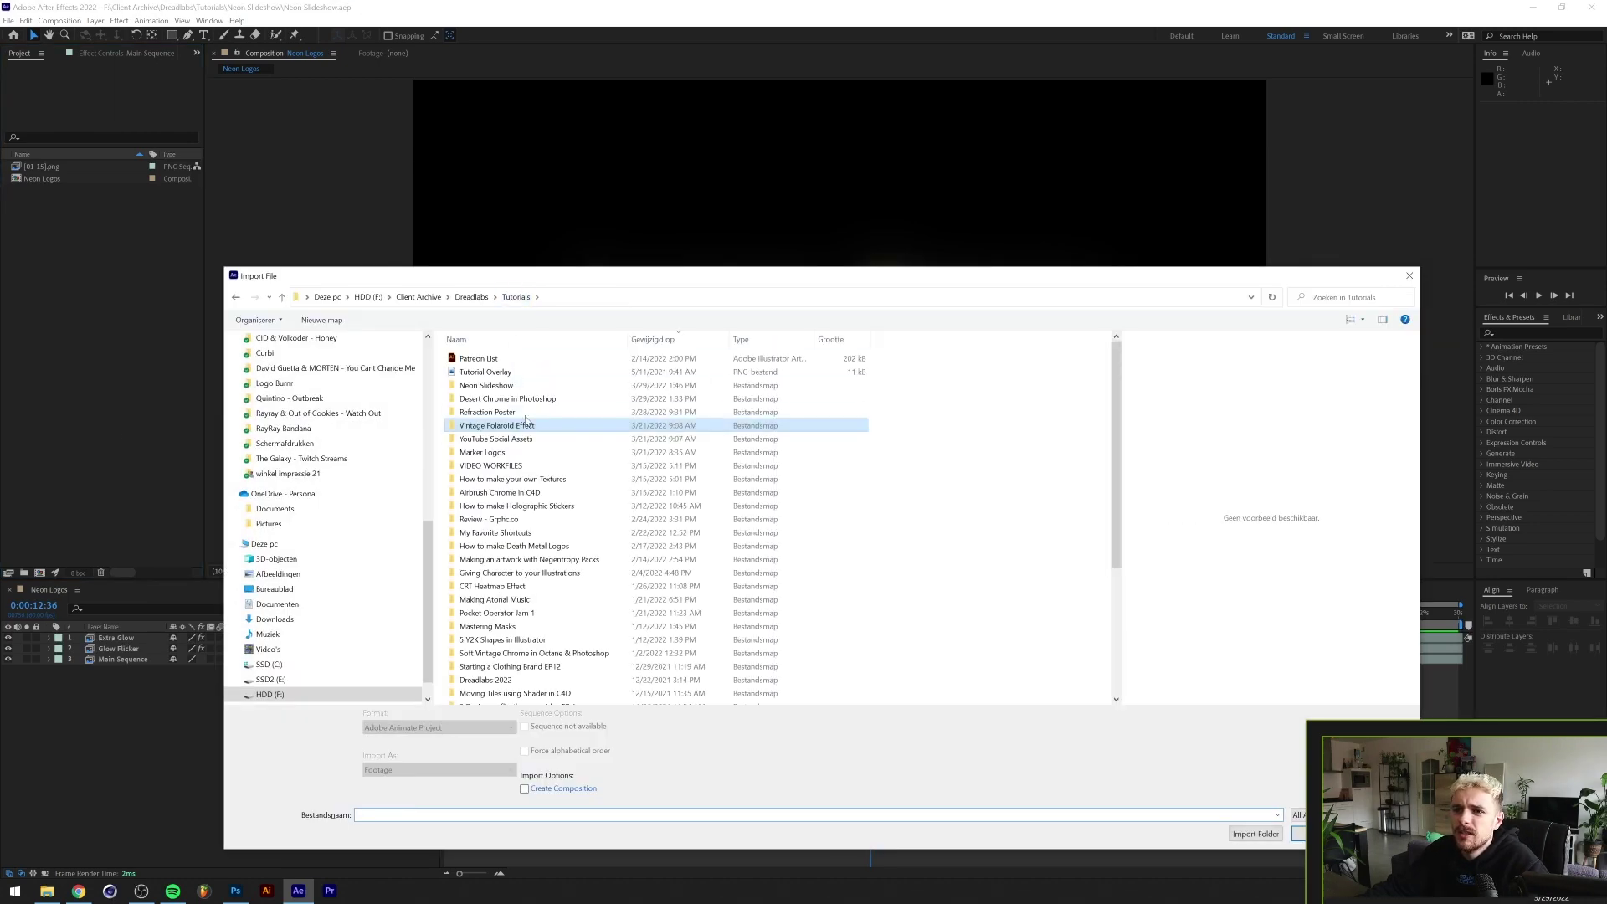
double_click(485, 385)
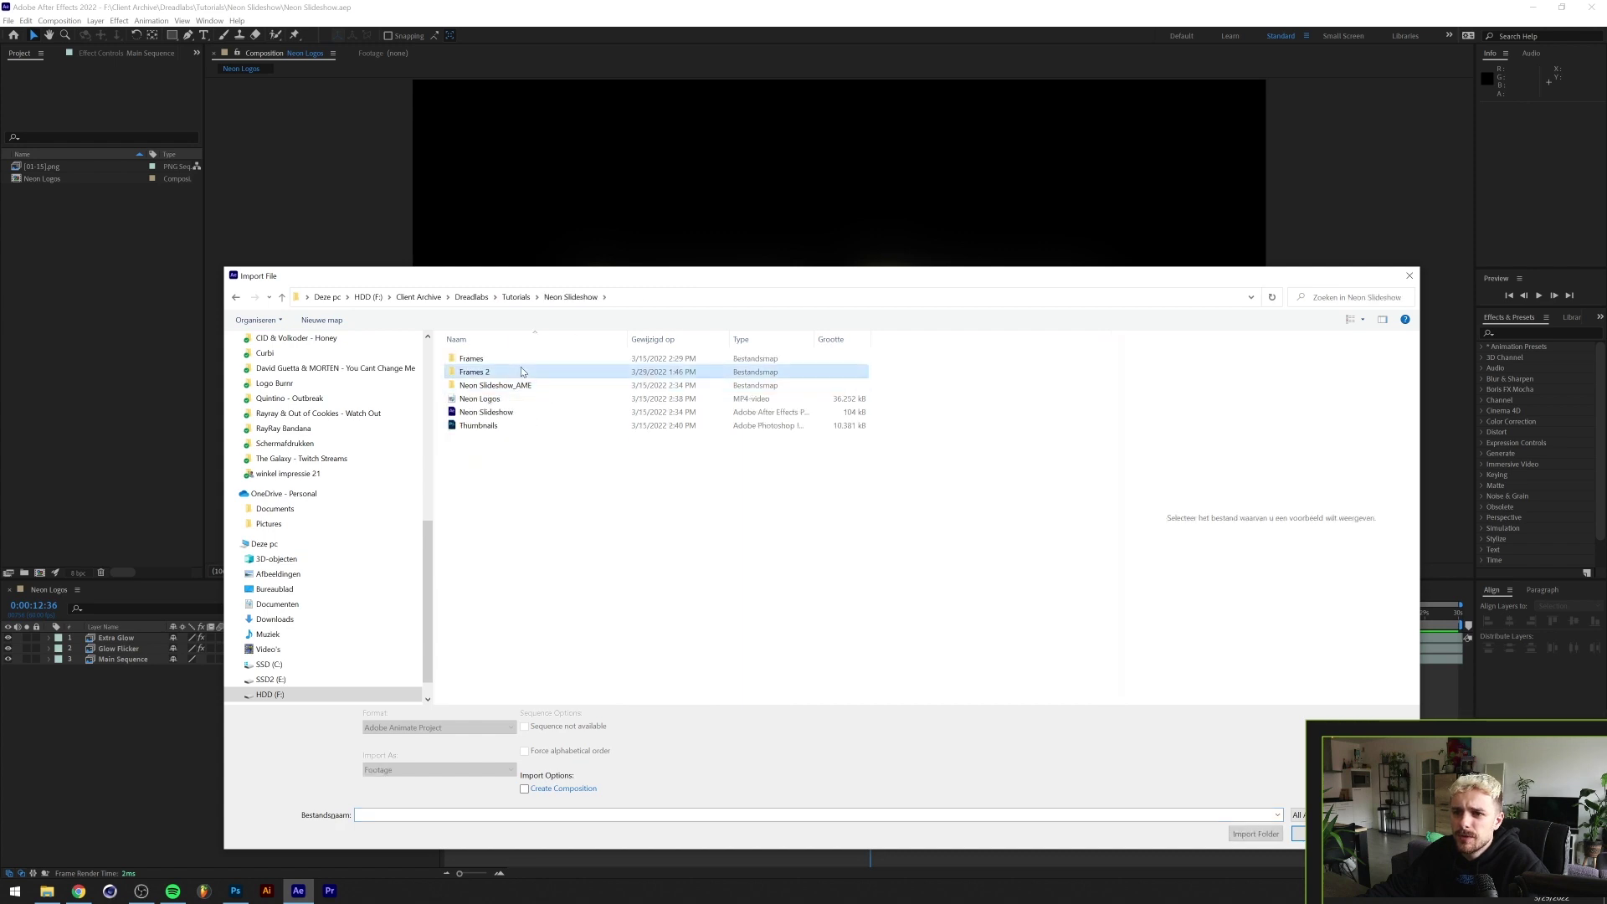
double_click(488, 372)
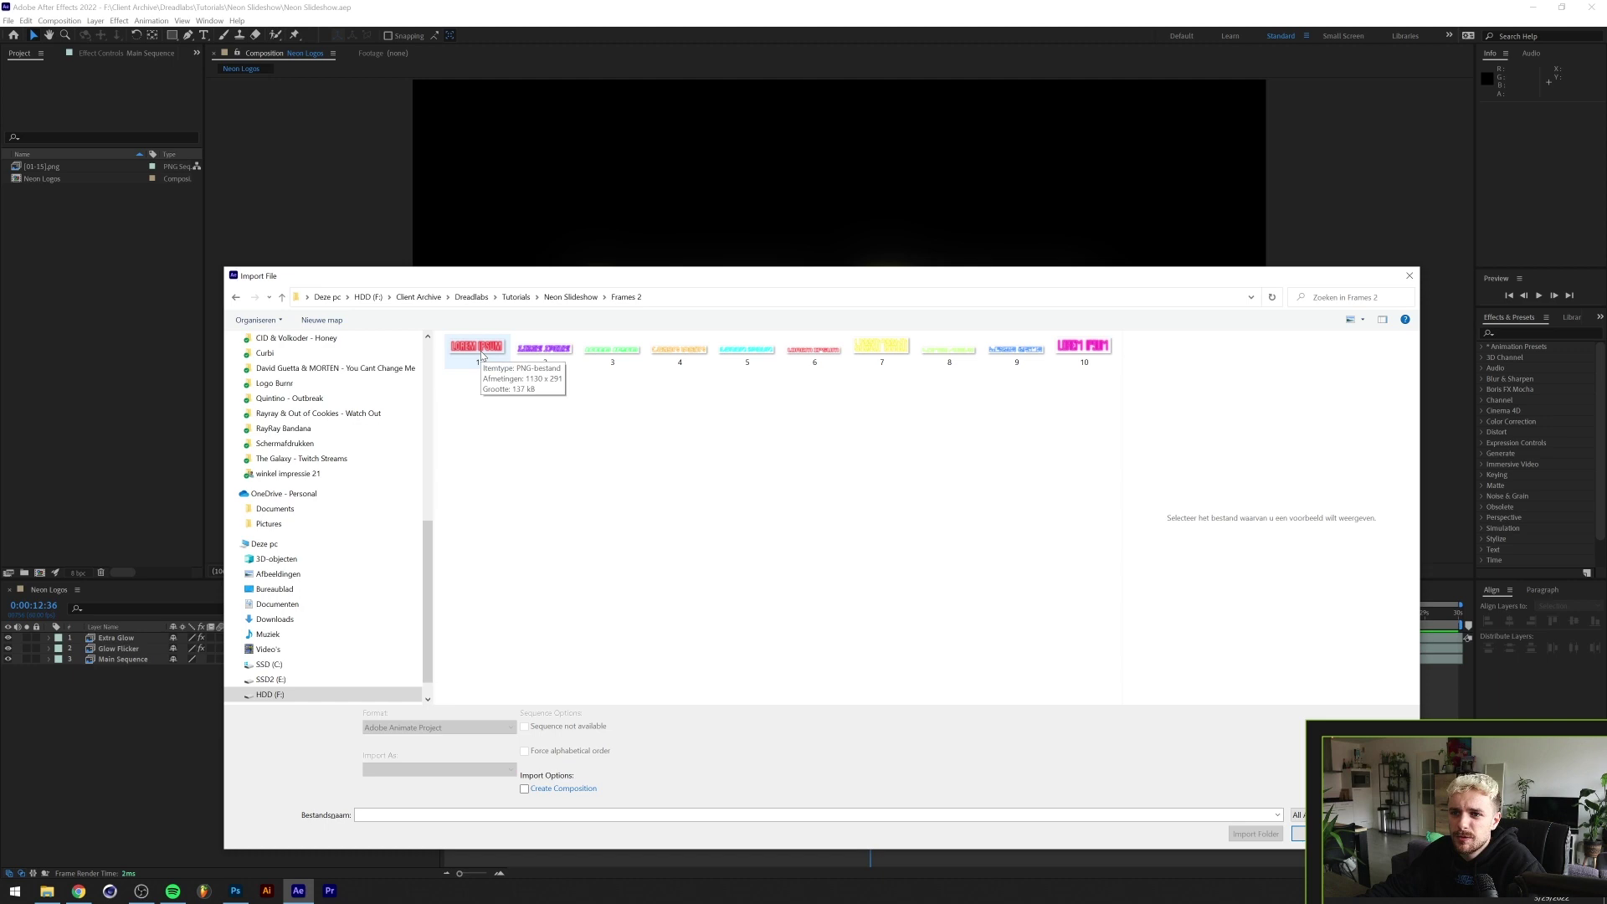
click(481, 353)
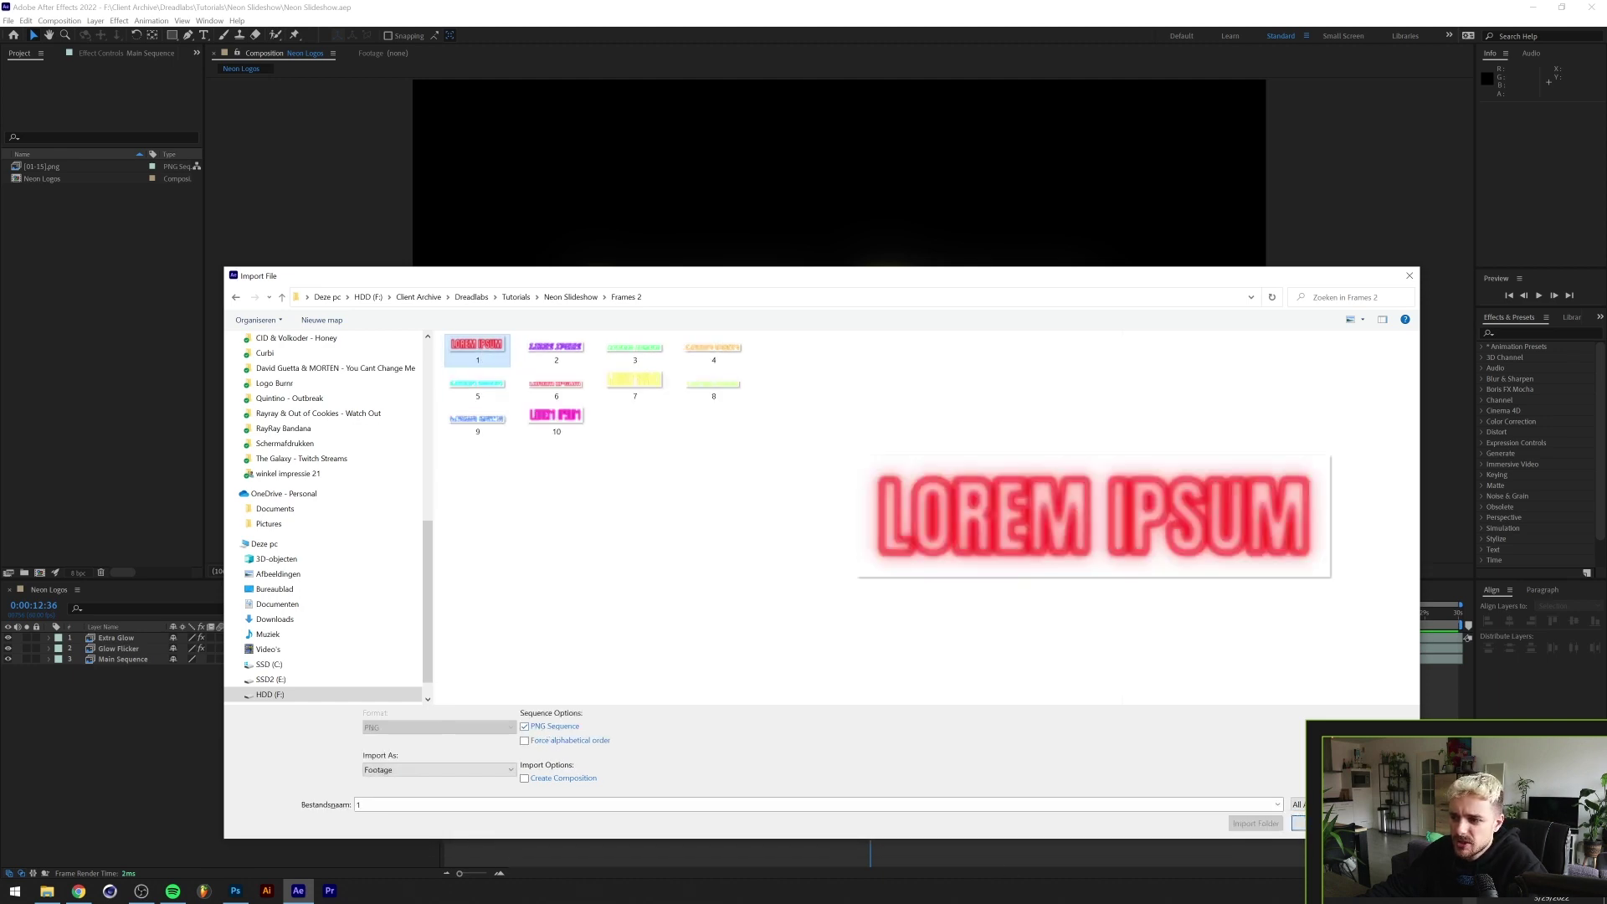
key(Return)
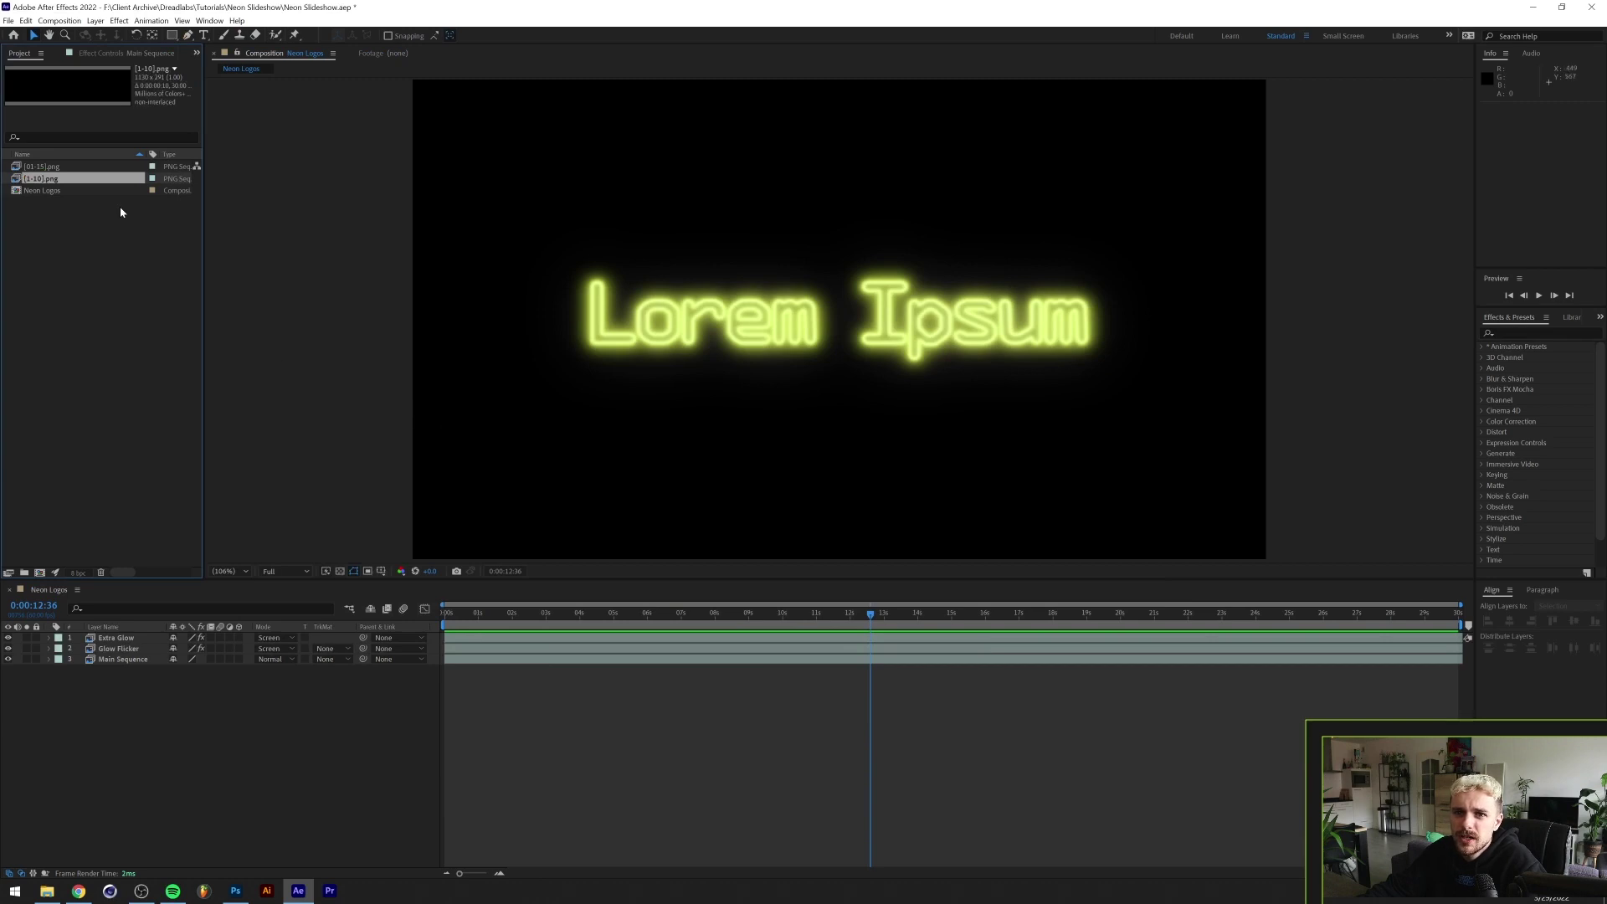
Preview the [1-10].png sequence, then interpret it at 12 fps
double_click(124, 180)
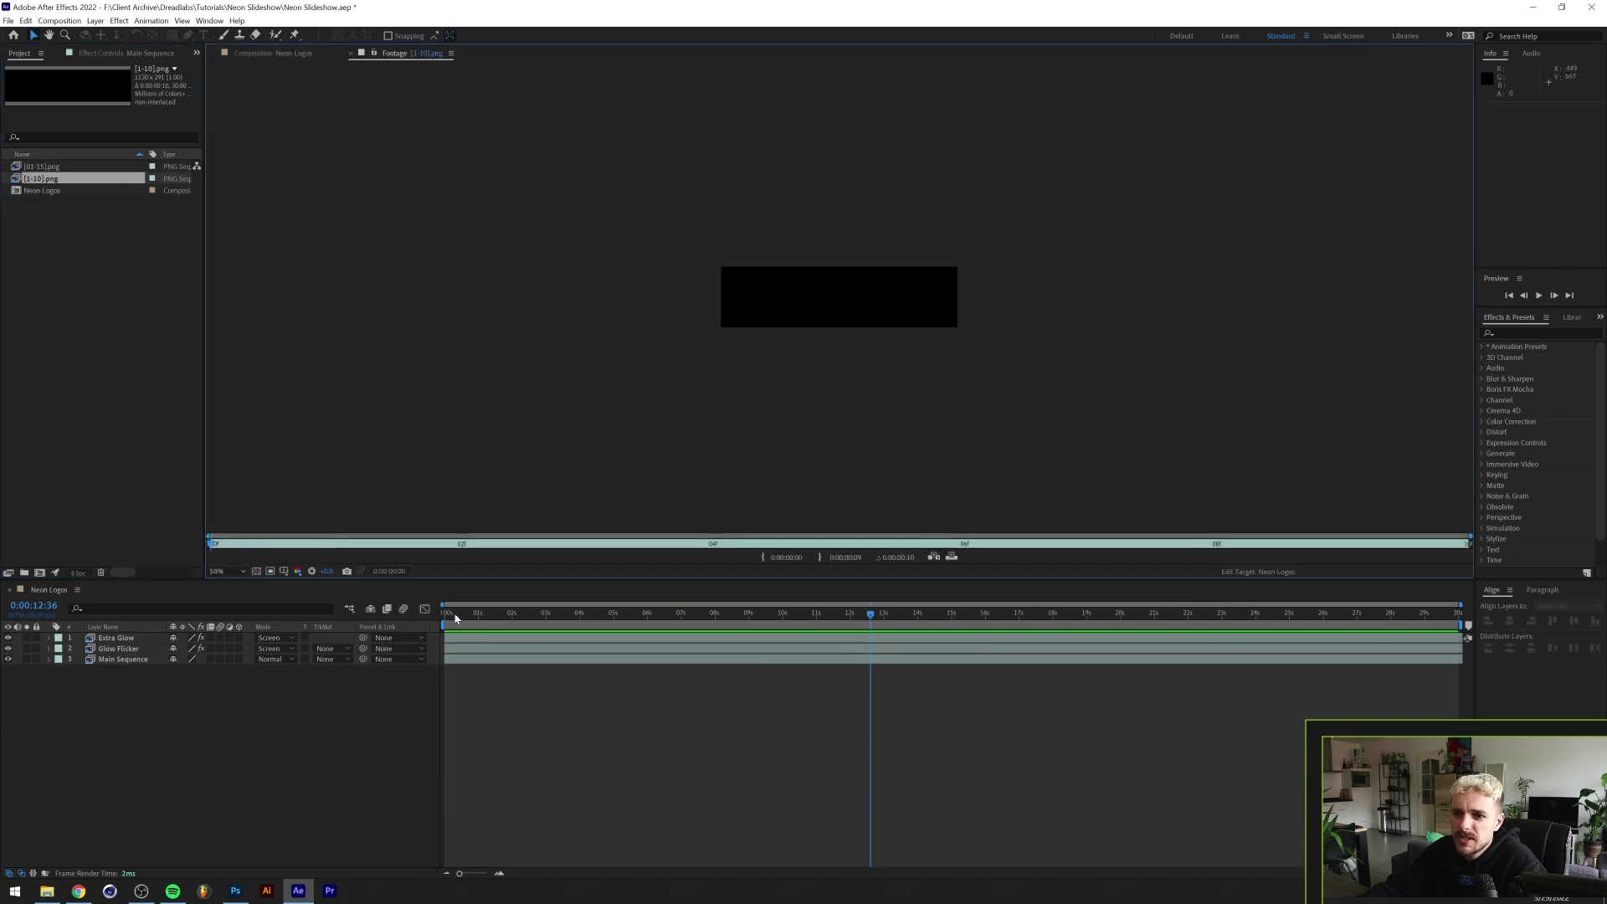
key(space)
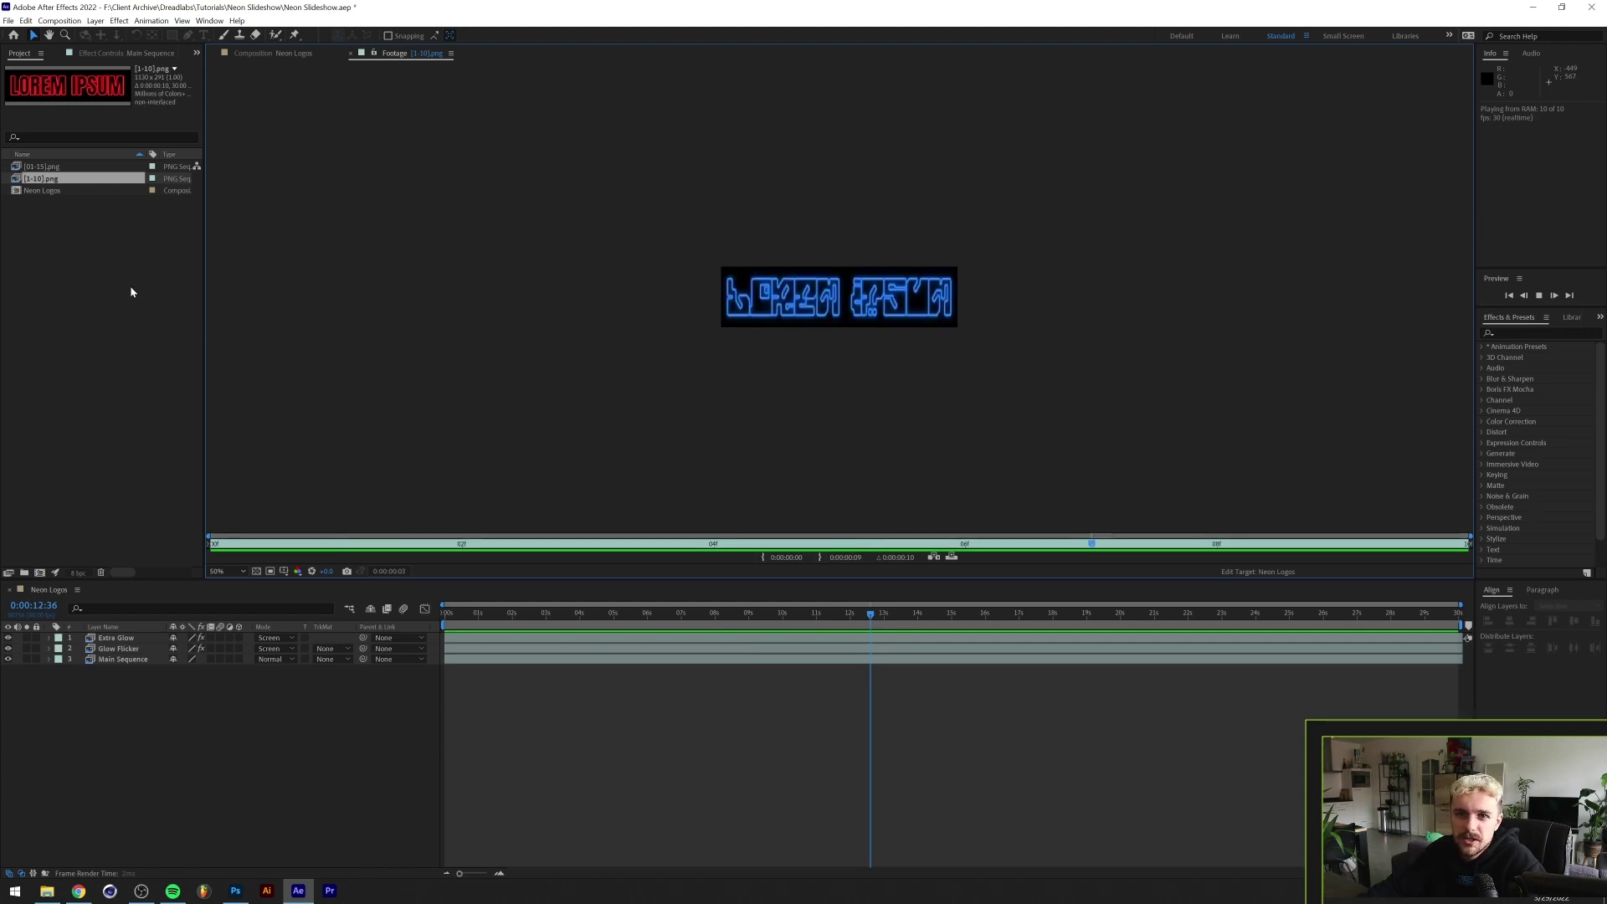
key(space)
key(ctrl+w)
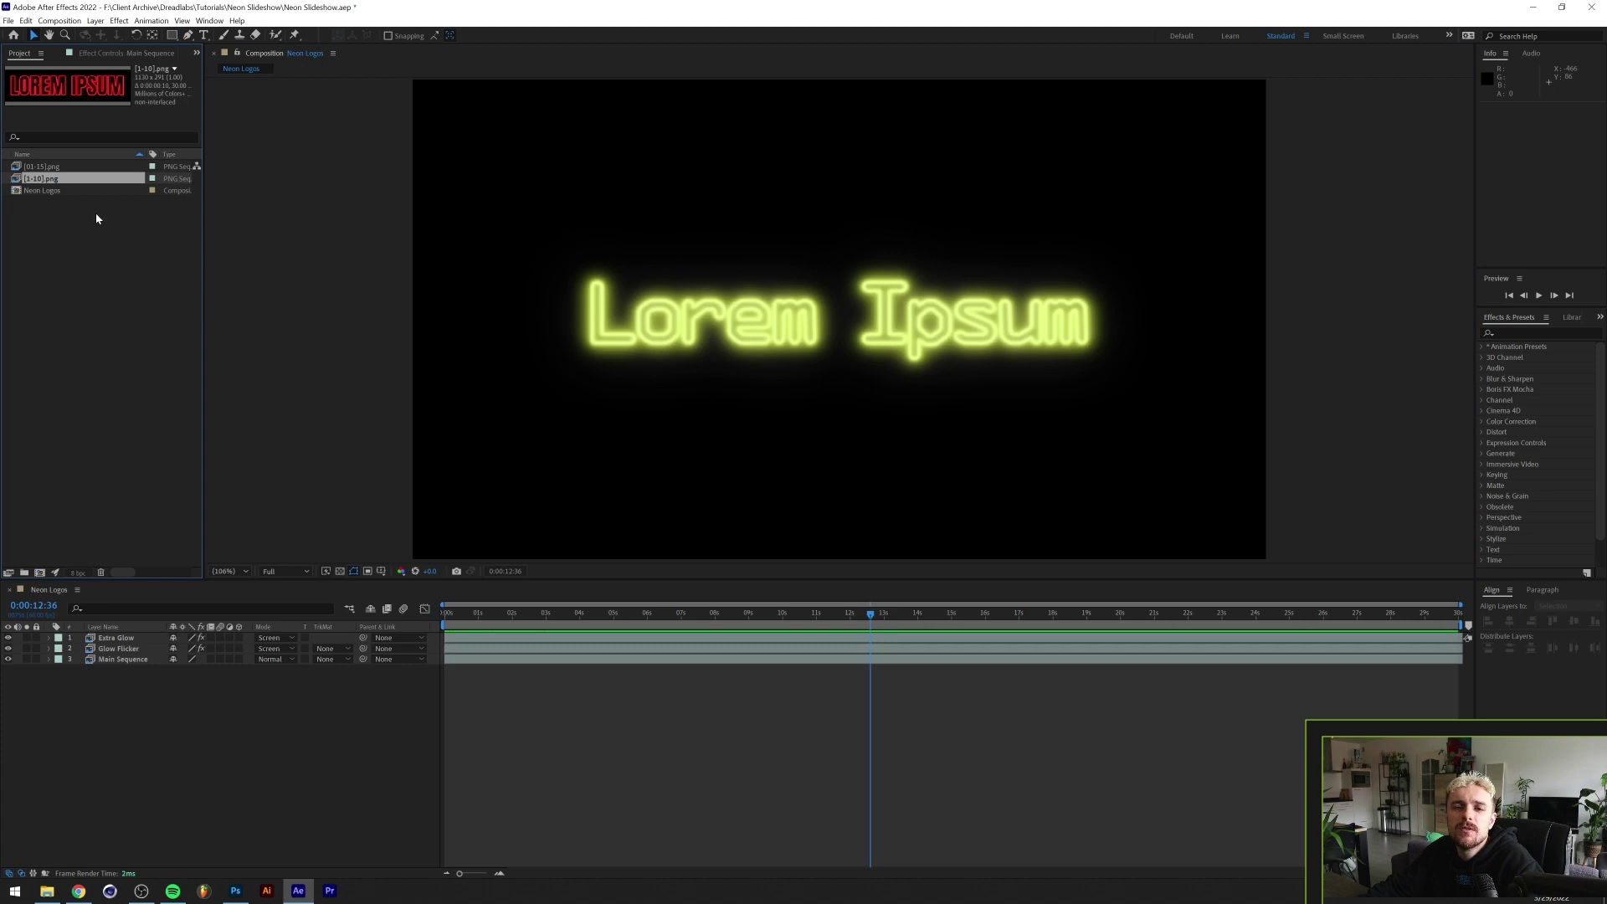
right_click(88, 182)
mouse_move(140, 279)
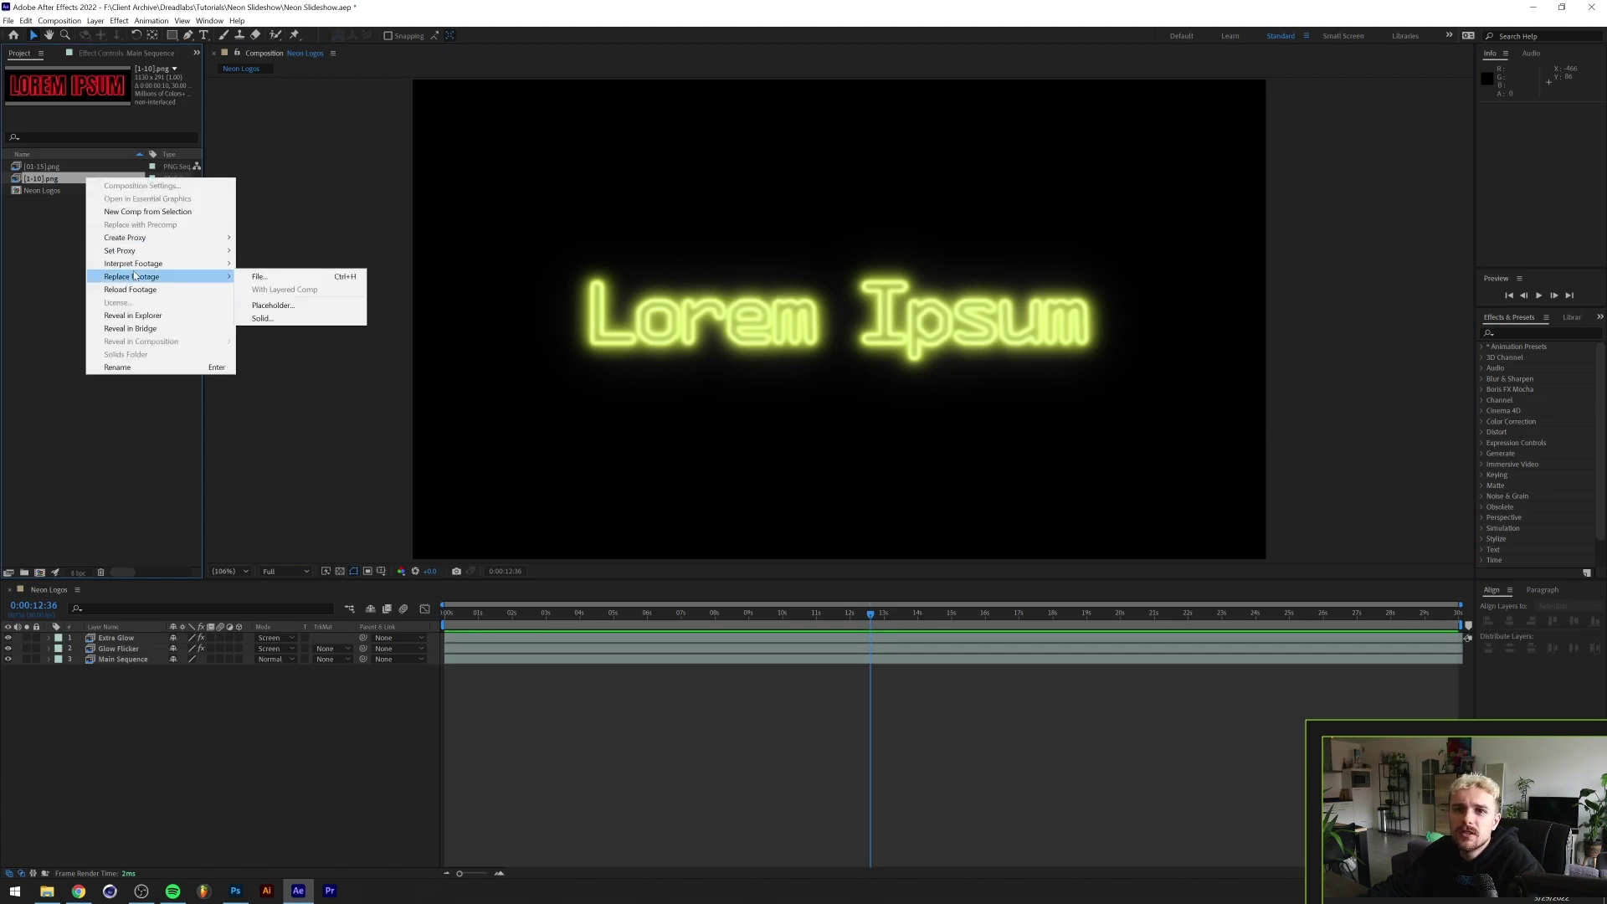
click(262, 263)
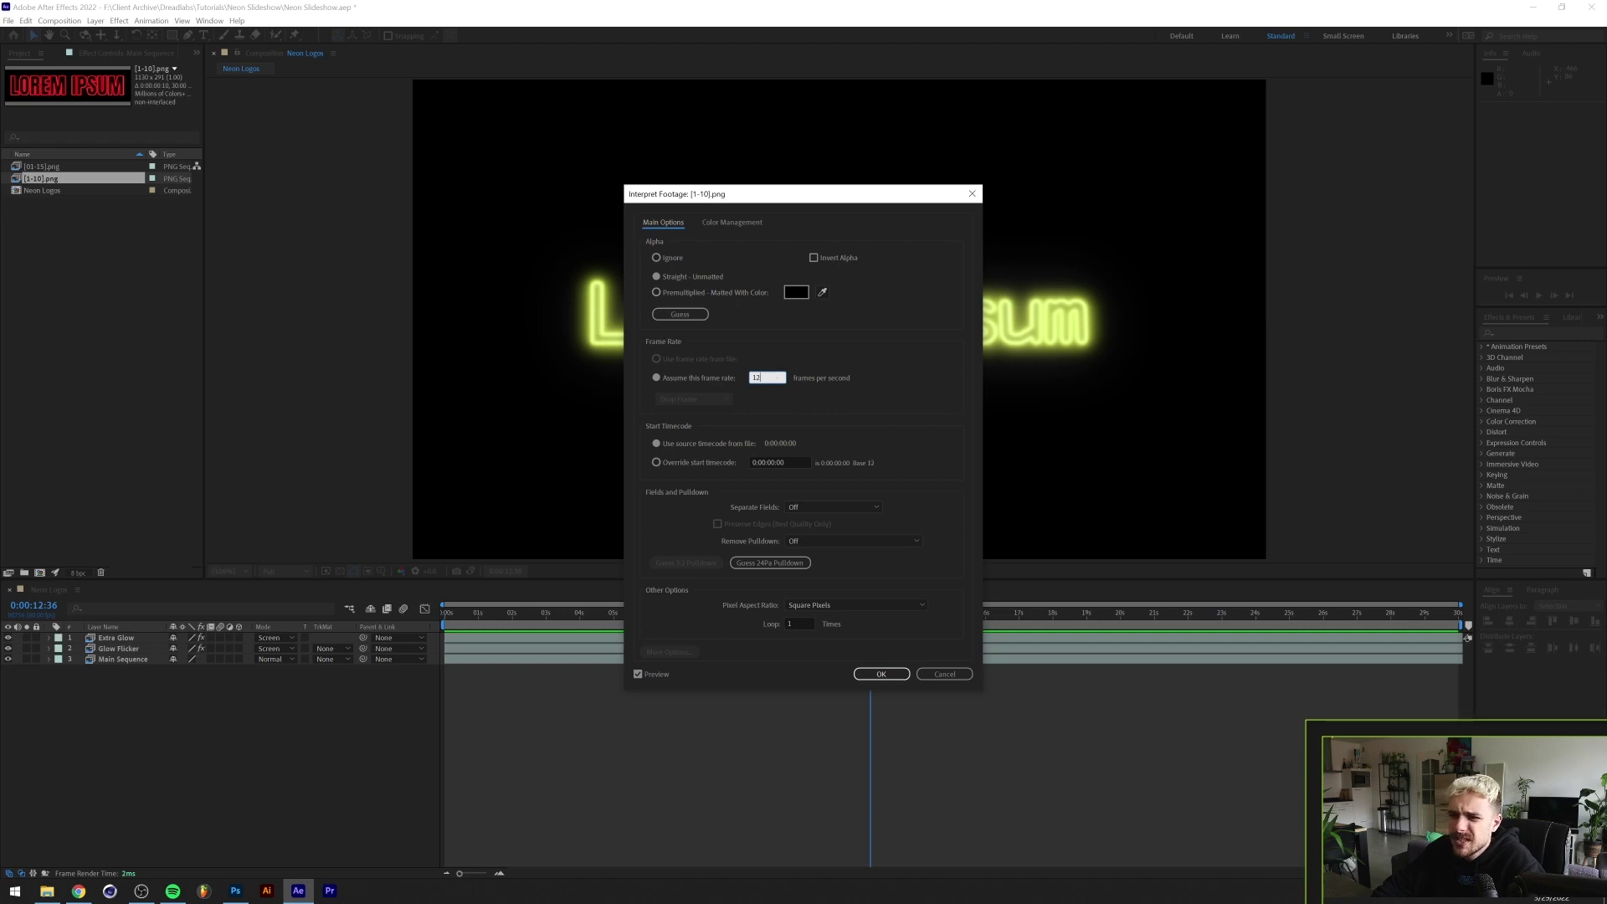
key(Return)
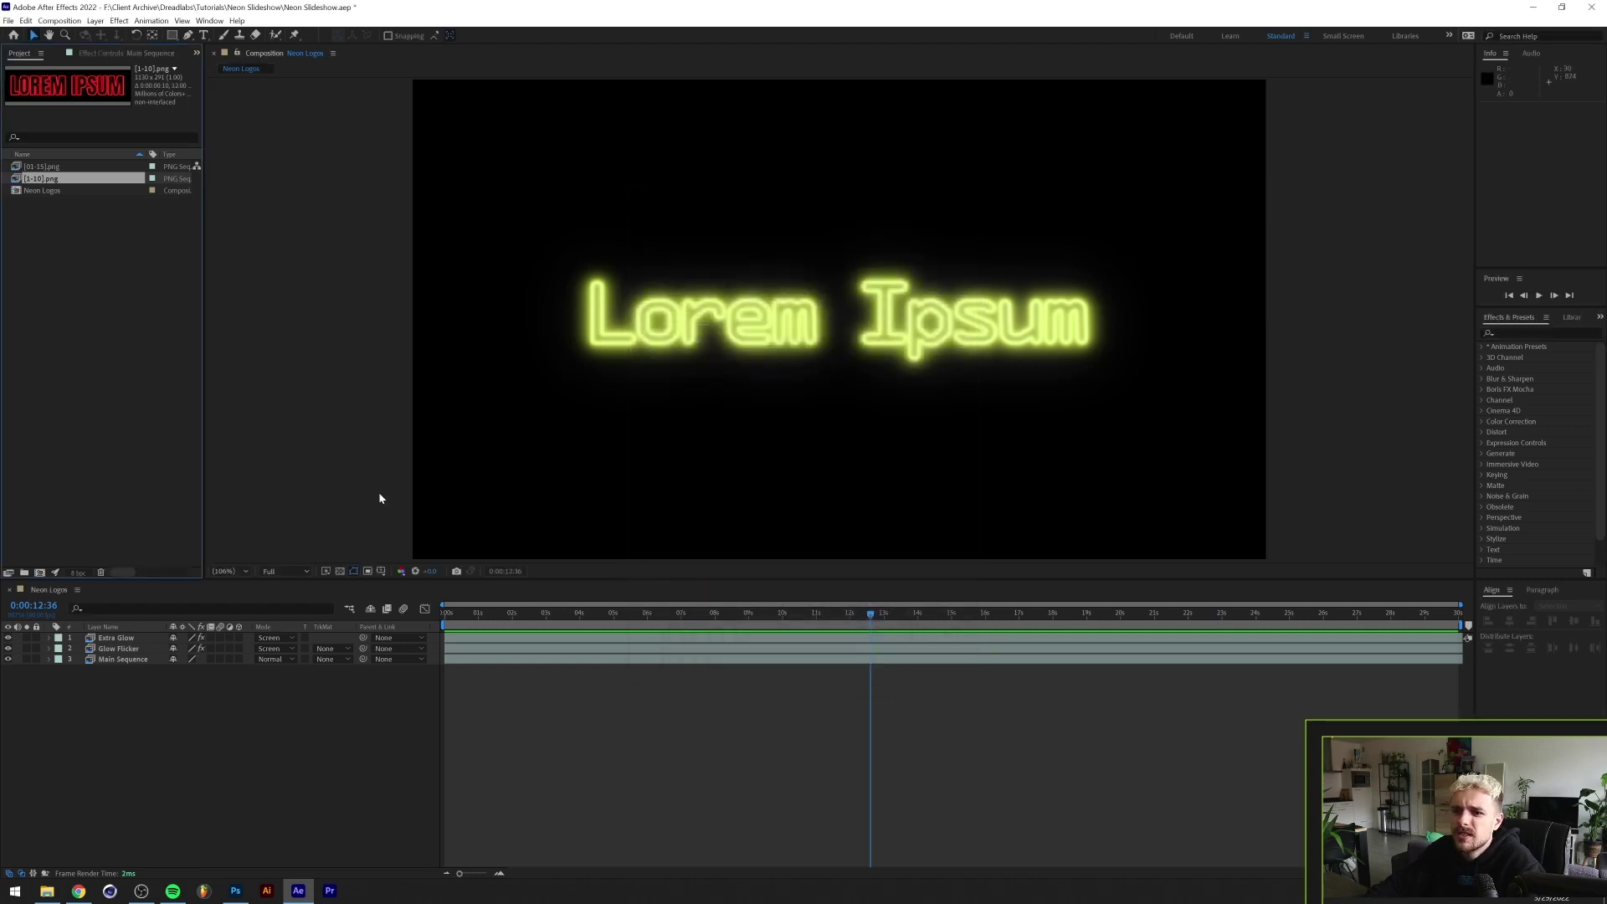
Play the sequence again and change its interpreted frame rate to 10 fps
double_click(81, 179)
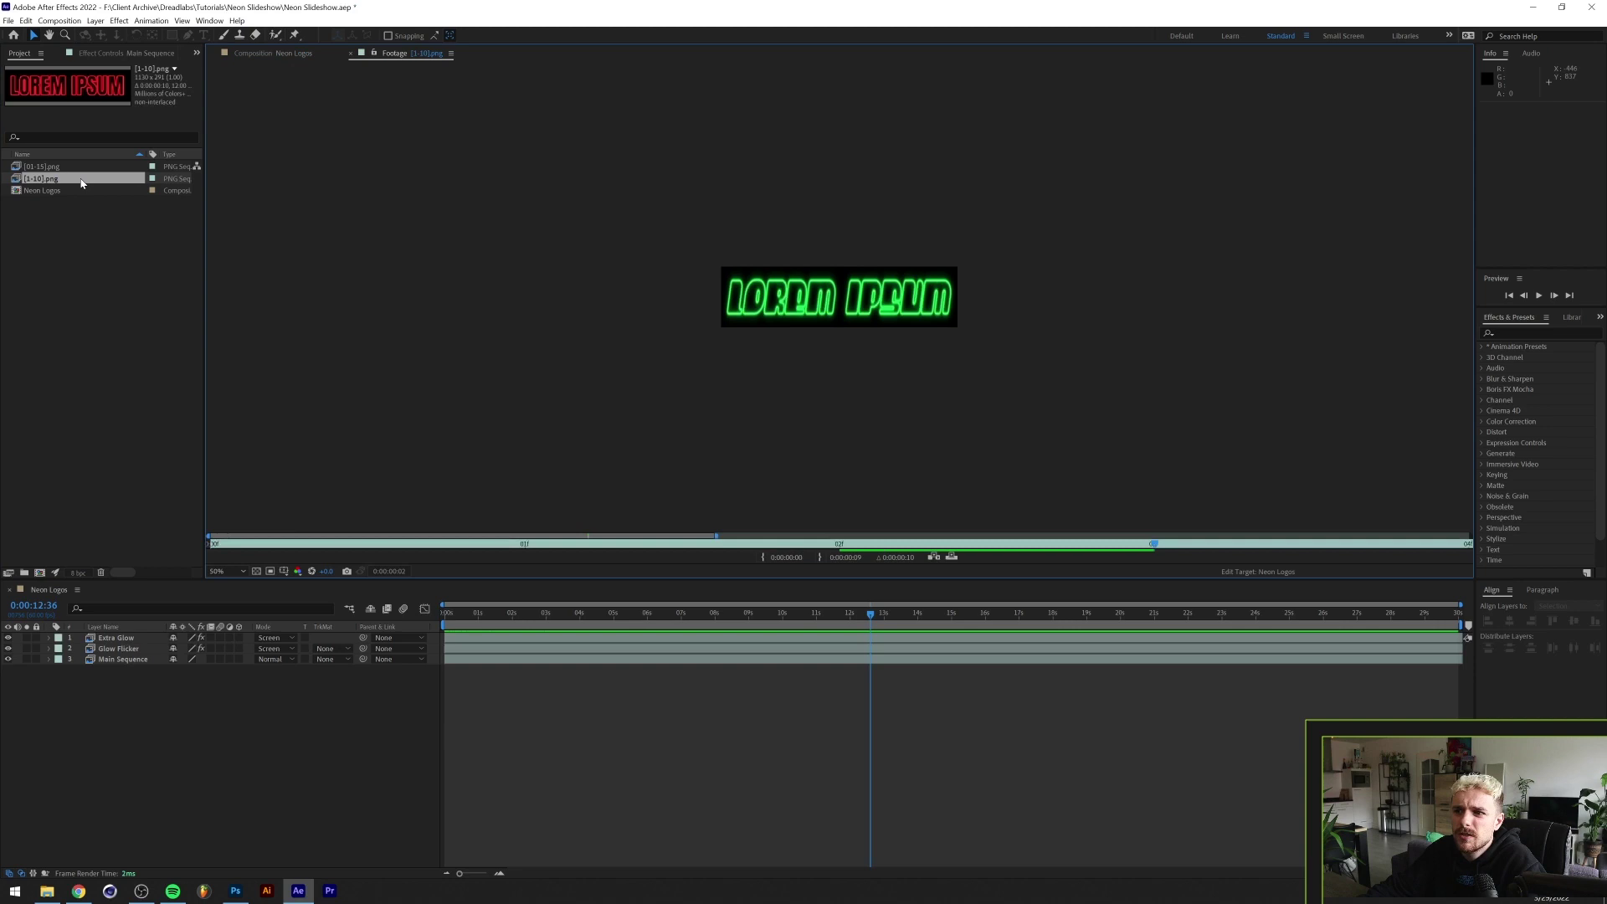
key(space)
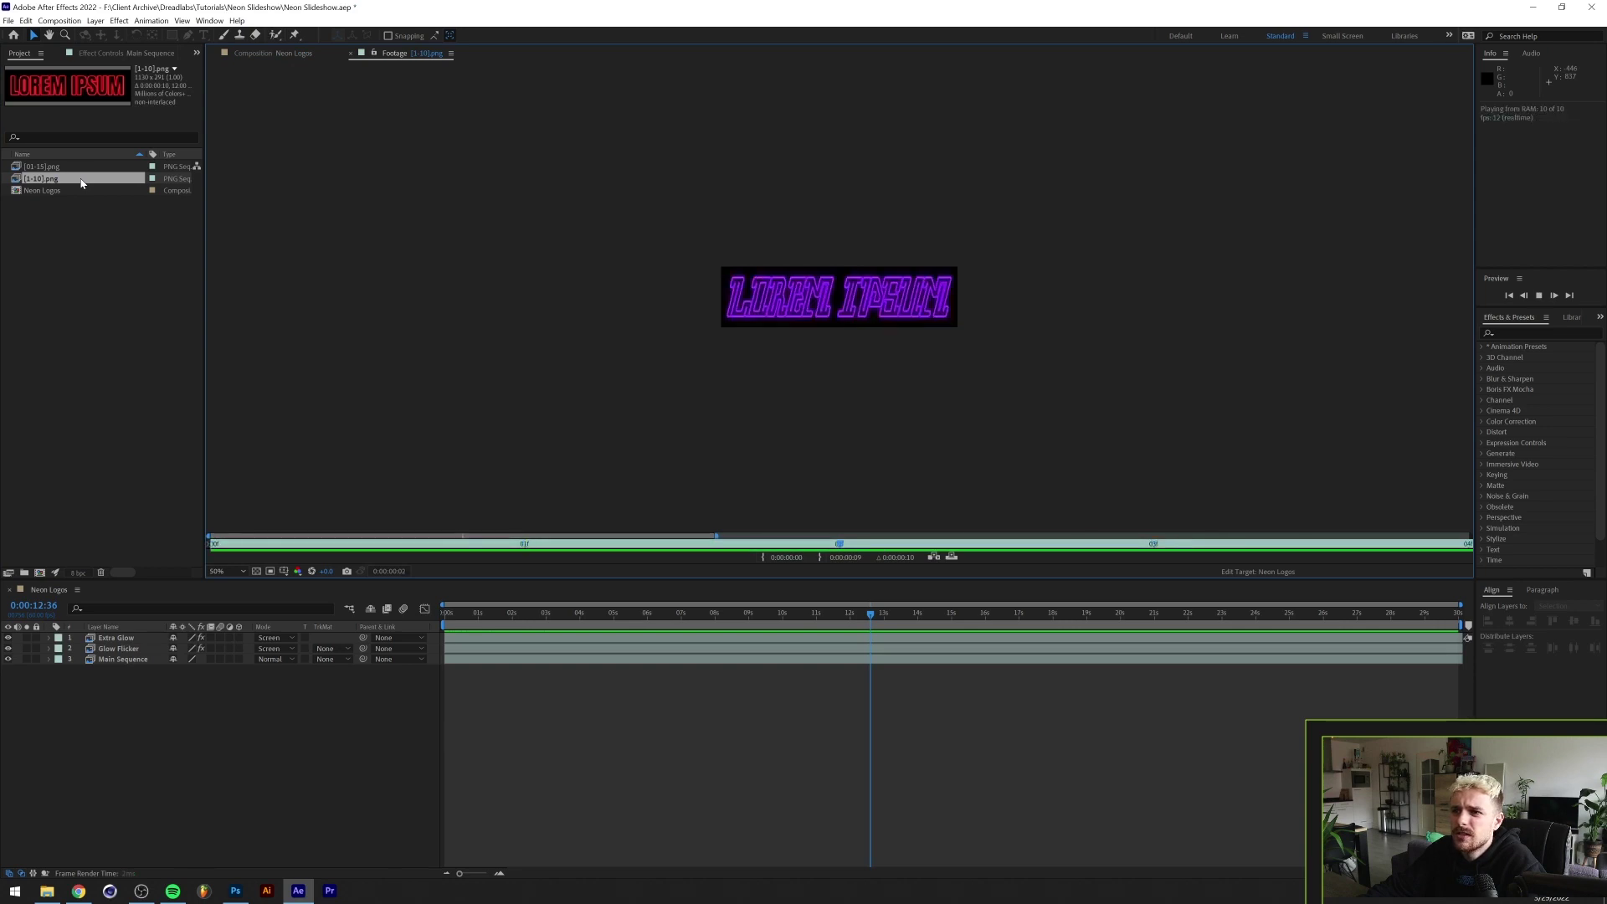
right_click(81, 180)
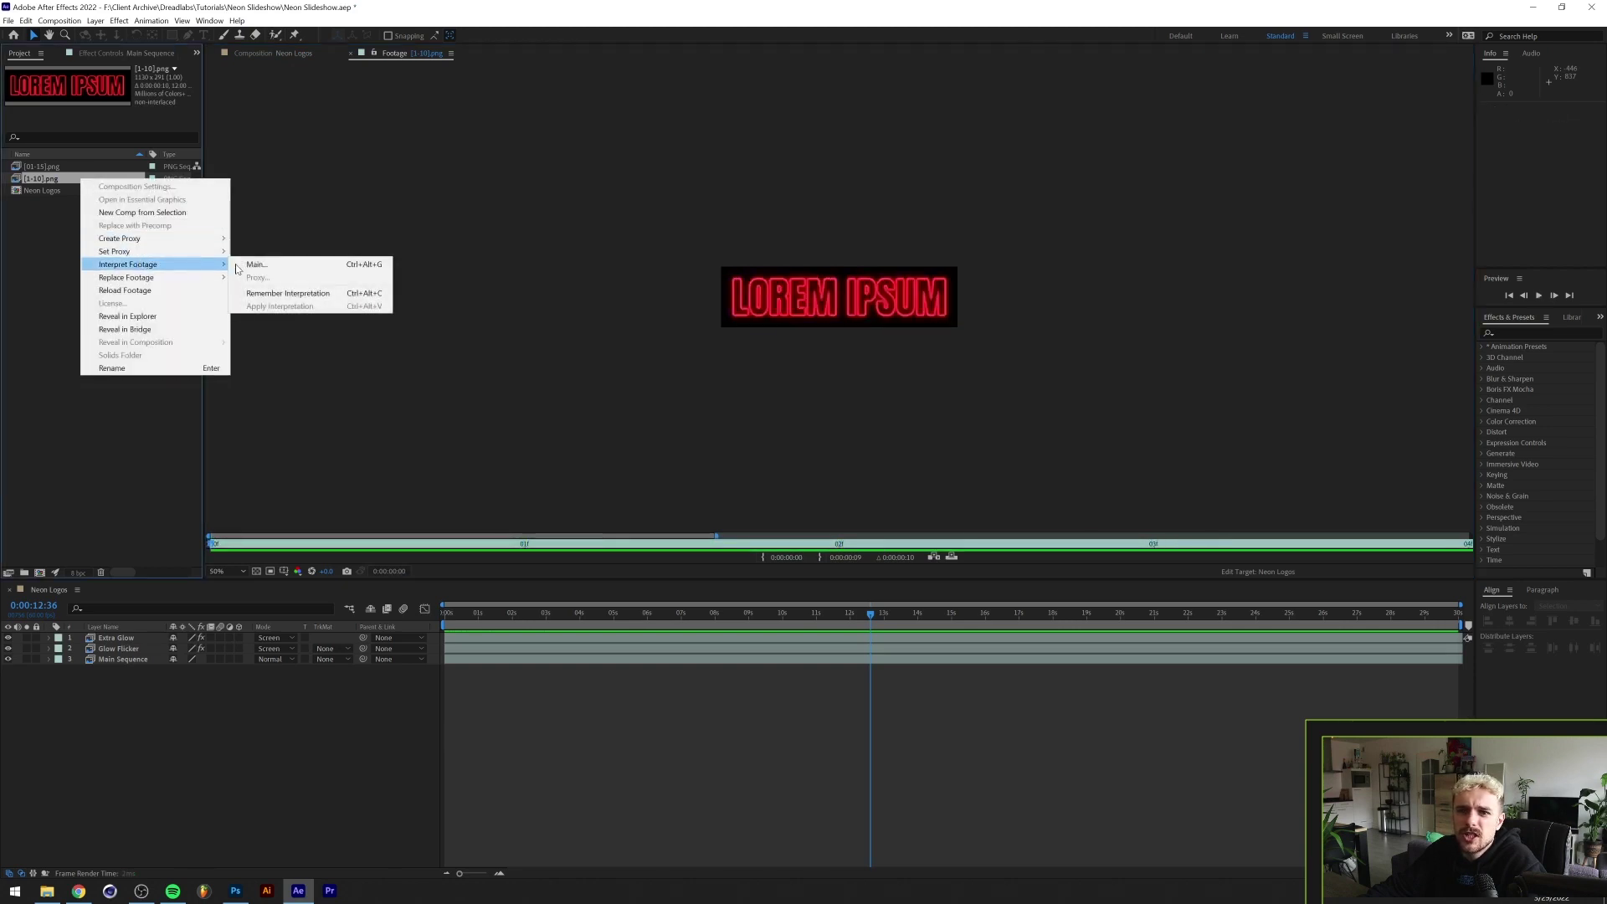
click(253, 265)
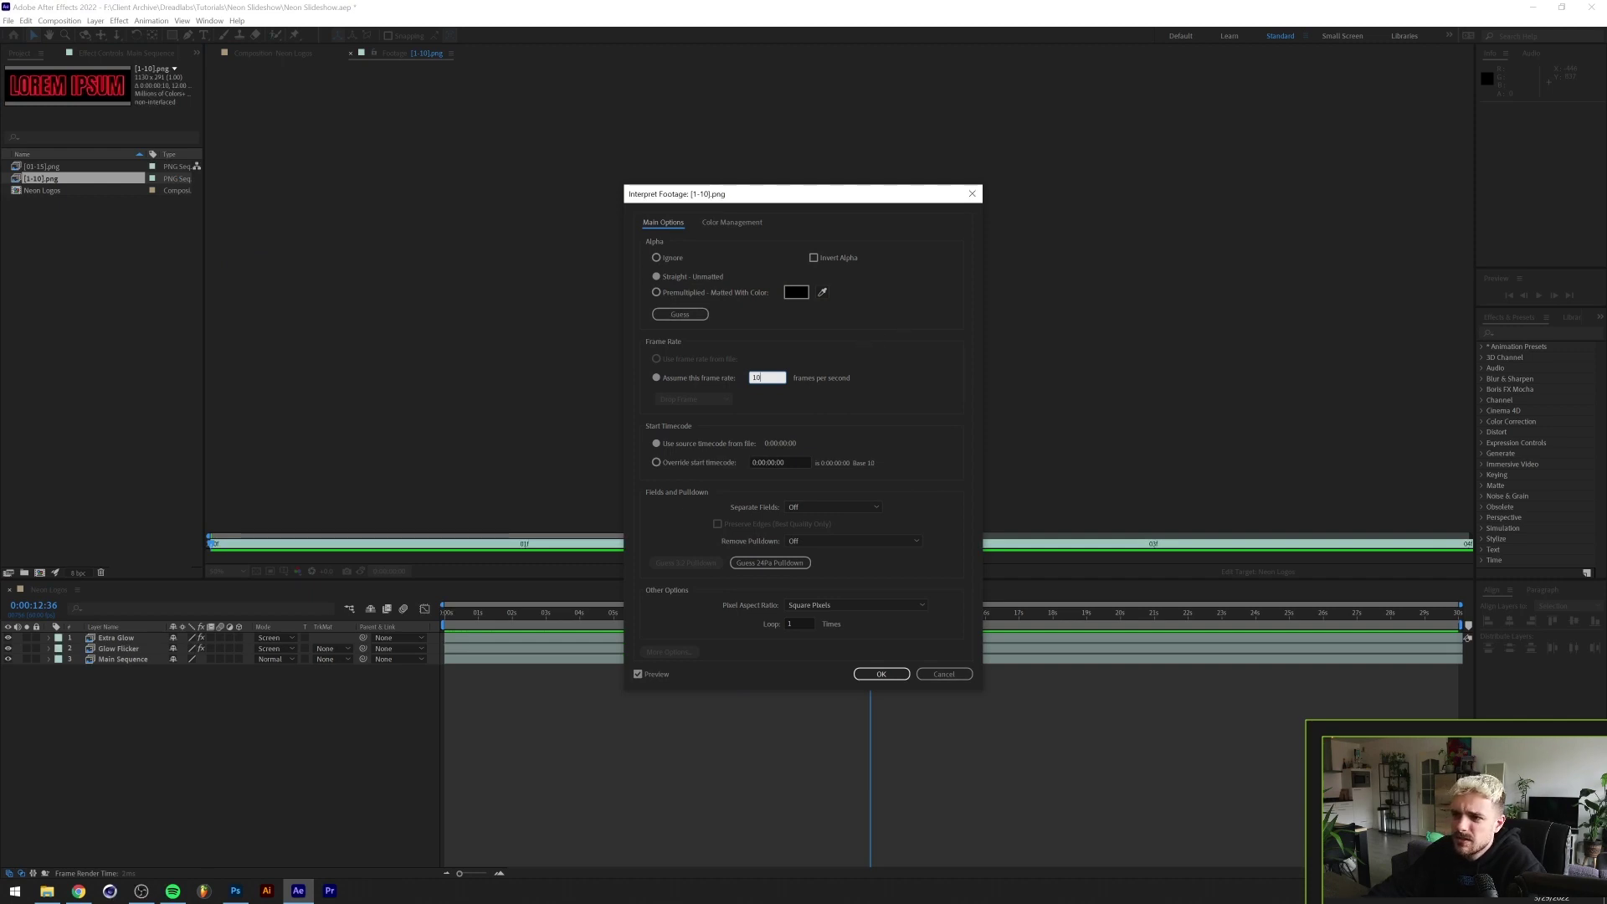
text(10)
click(892, 383)
key(Return)
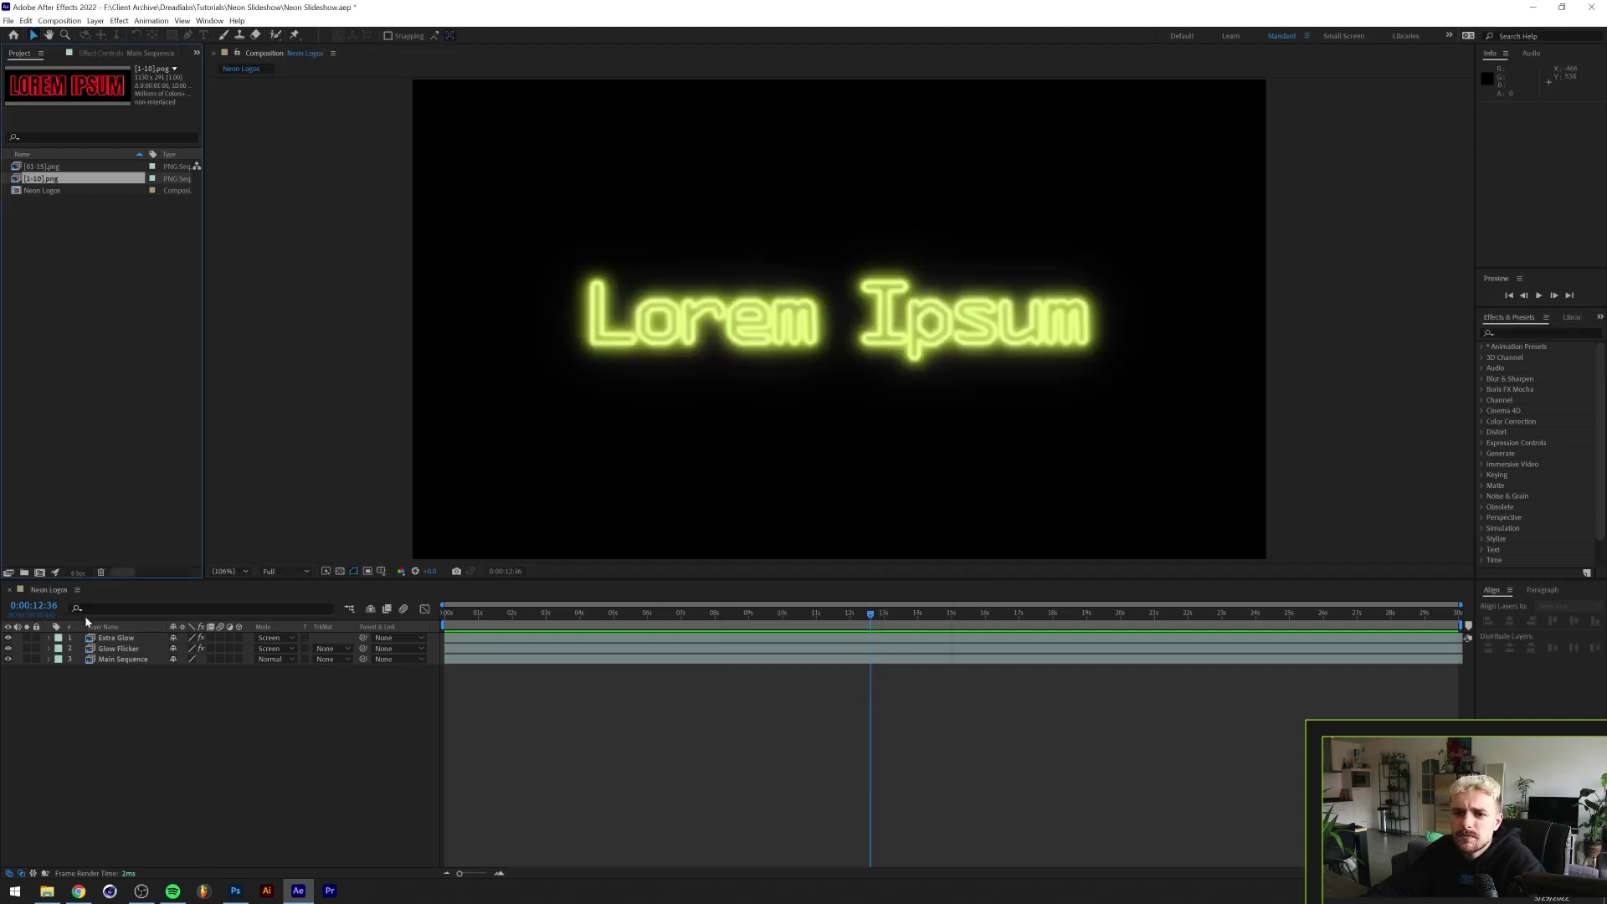
Create a 1920×1080 Comp 1 and drag the [1-10].png sequence into its timeline
click(36, 329)
key(ctrl+n)
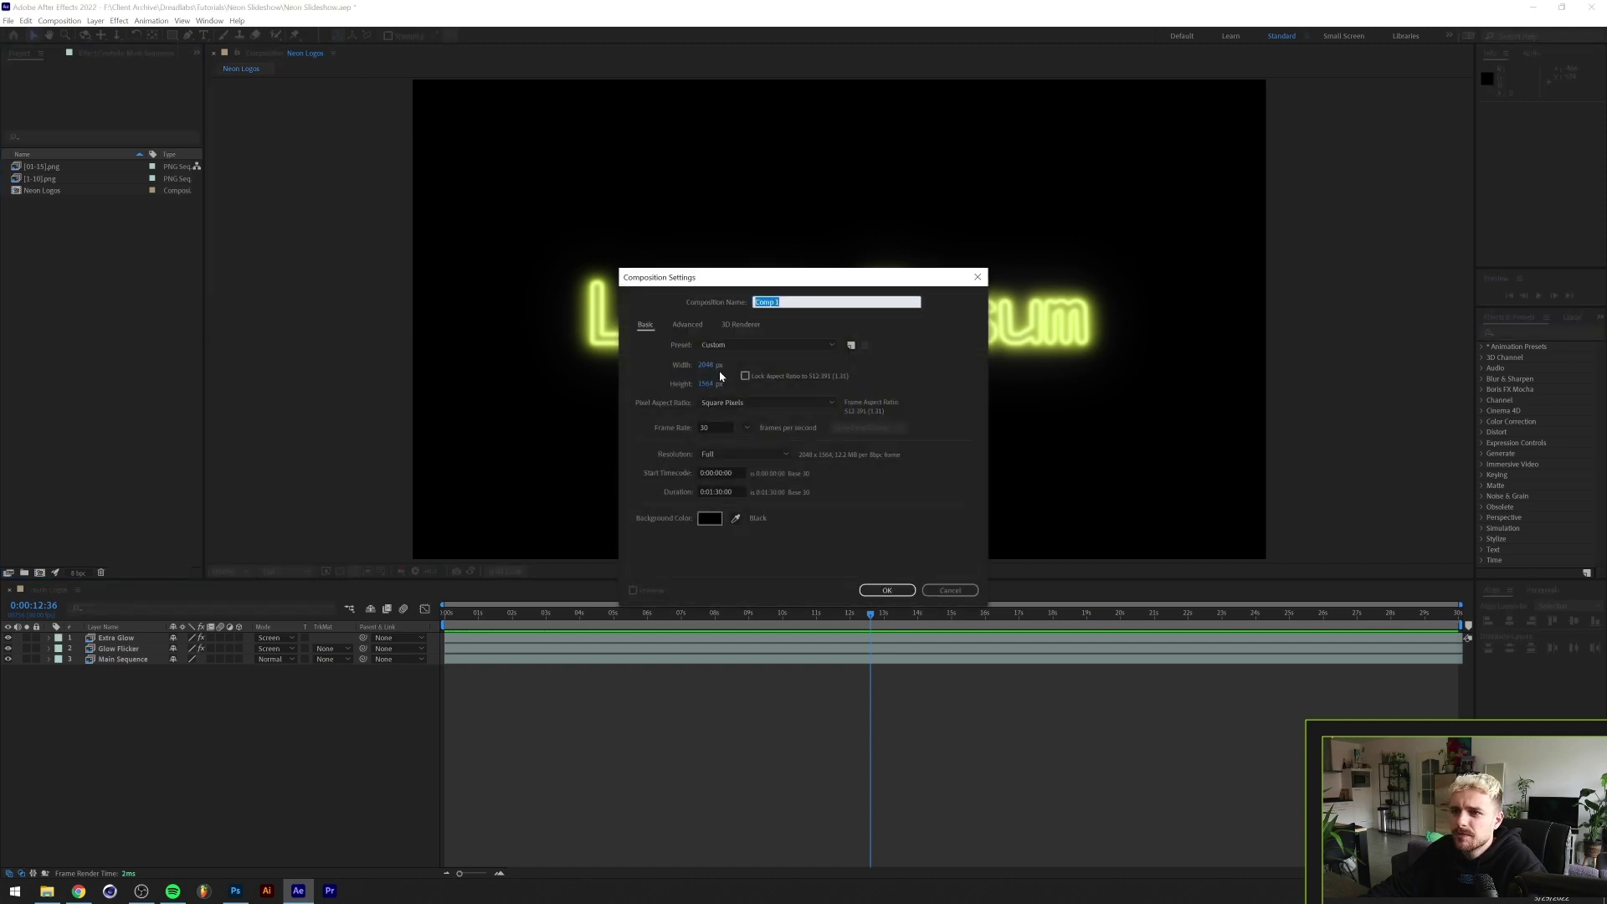
click(708, 366)
text(1920)
key(Tab)
text(1)
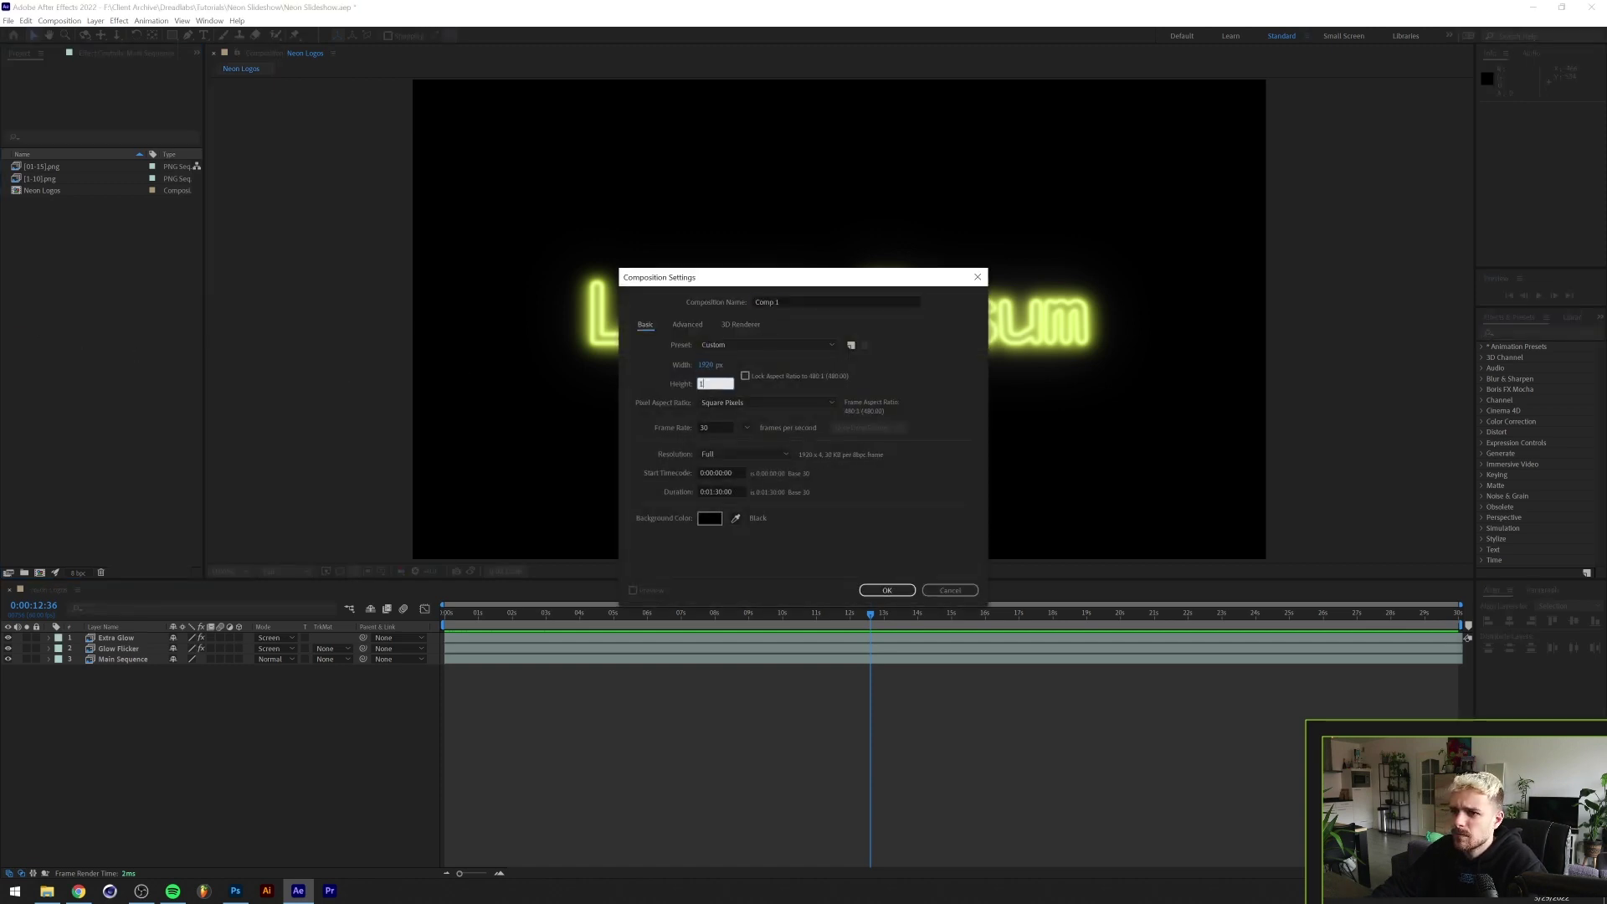
text(8)
text(80)
key(Return)
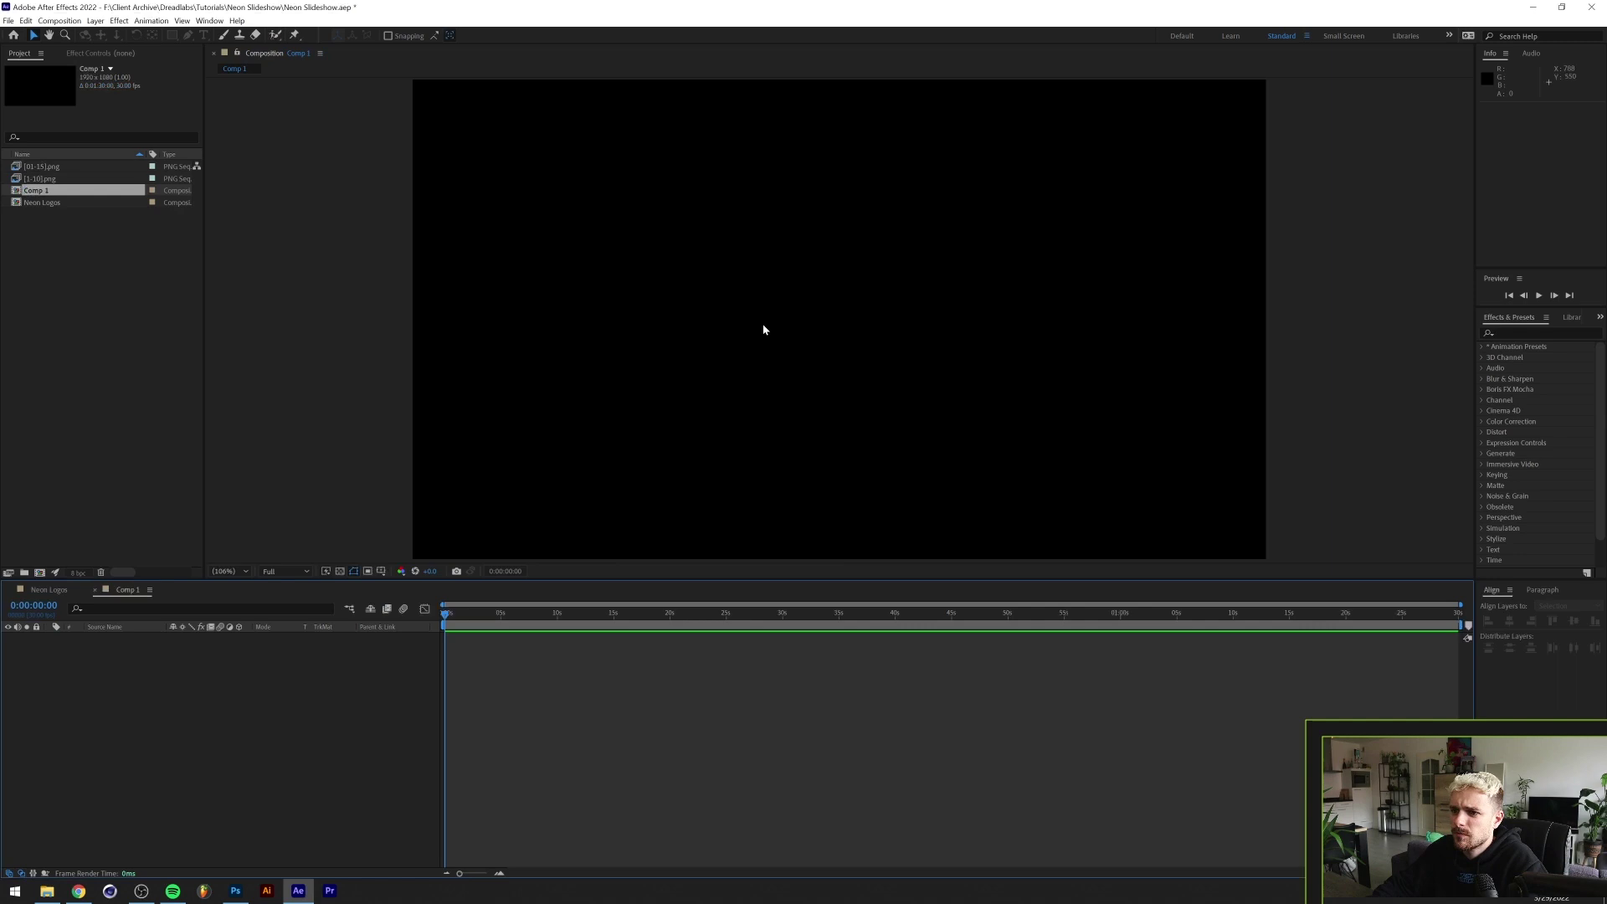
drag(84, 178, 139, 718)
Preview the composition, then enable Time Remapping on the neon logo layer
key(space)
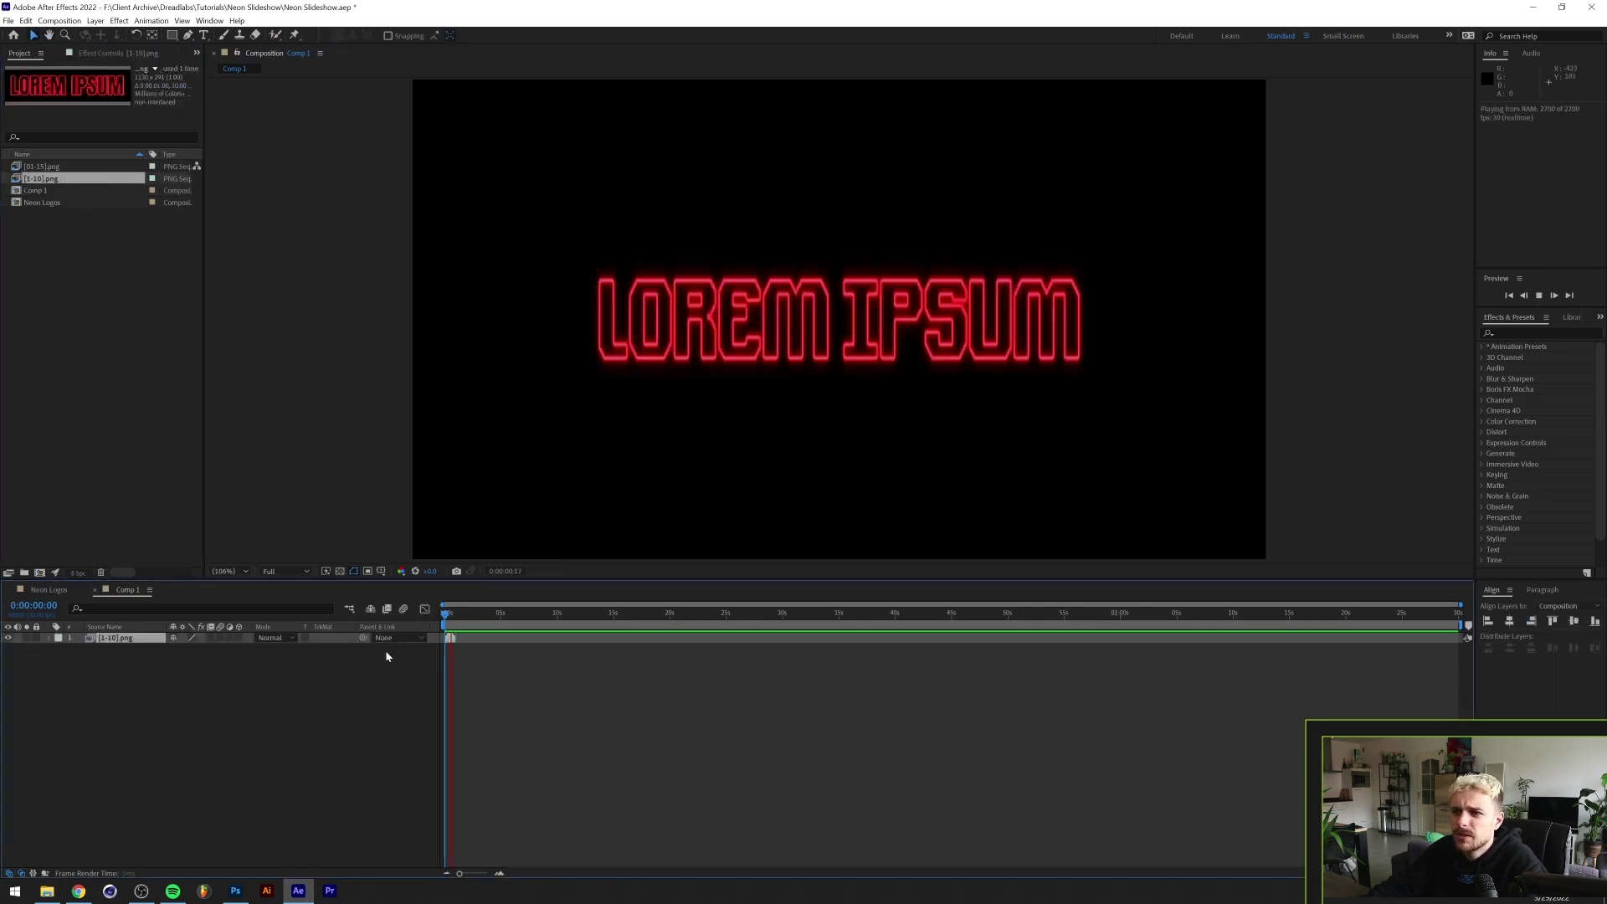
key(space)
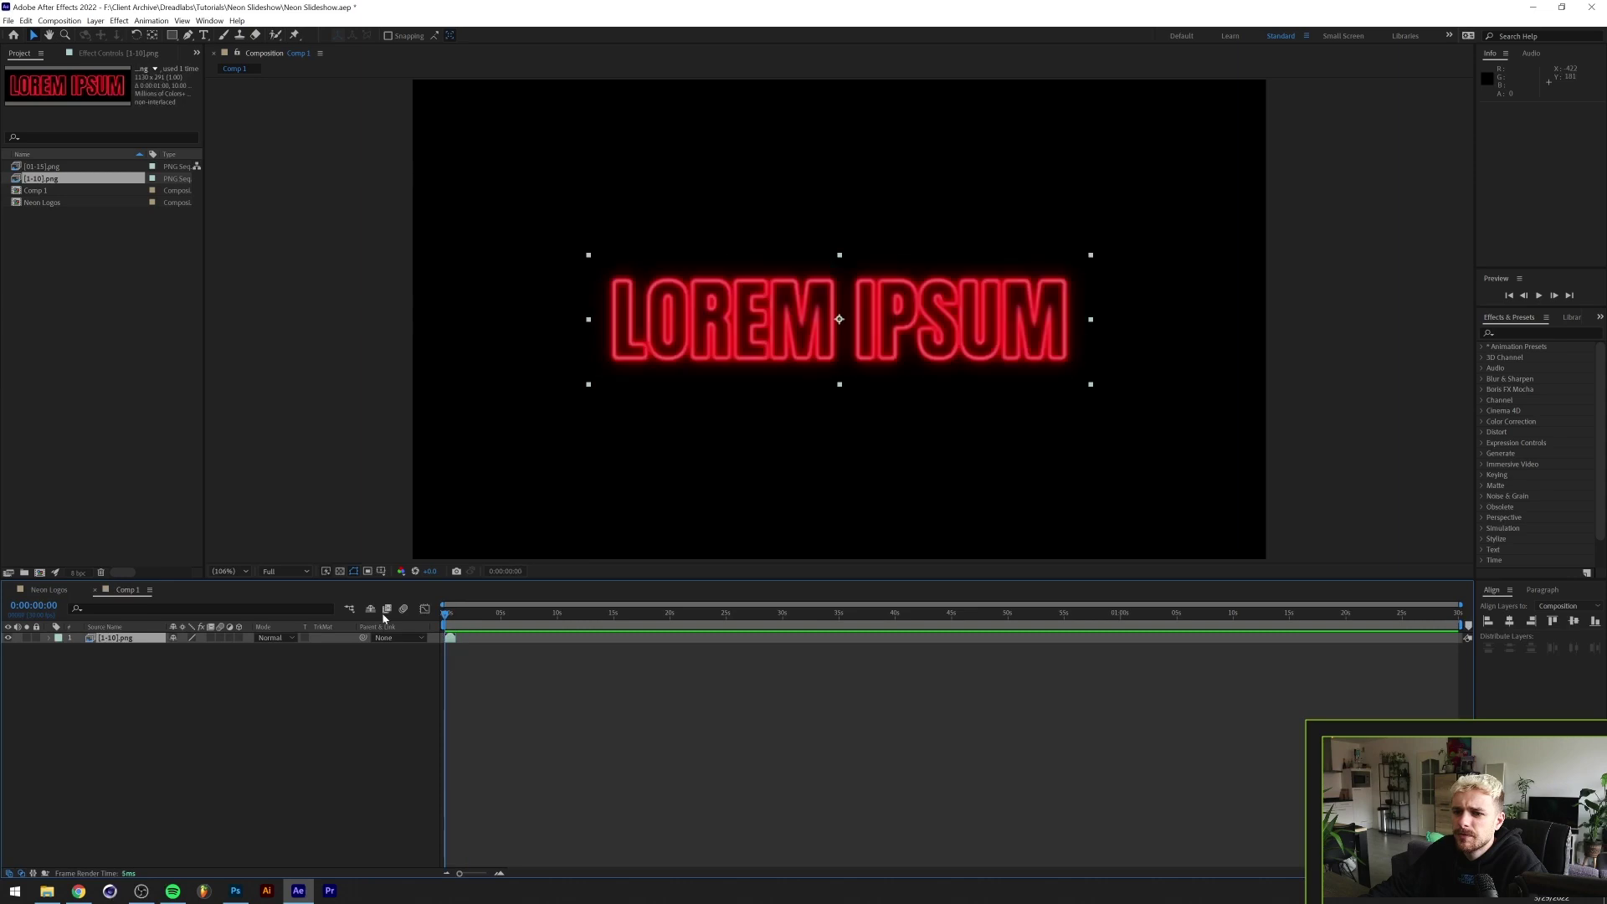
right_click(119, 640)
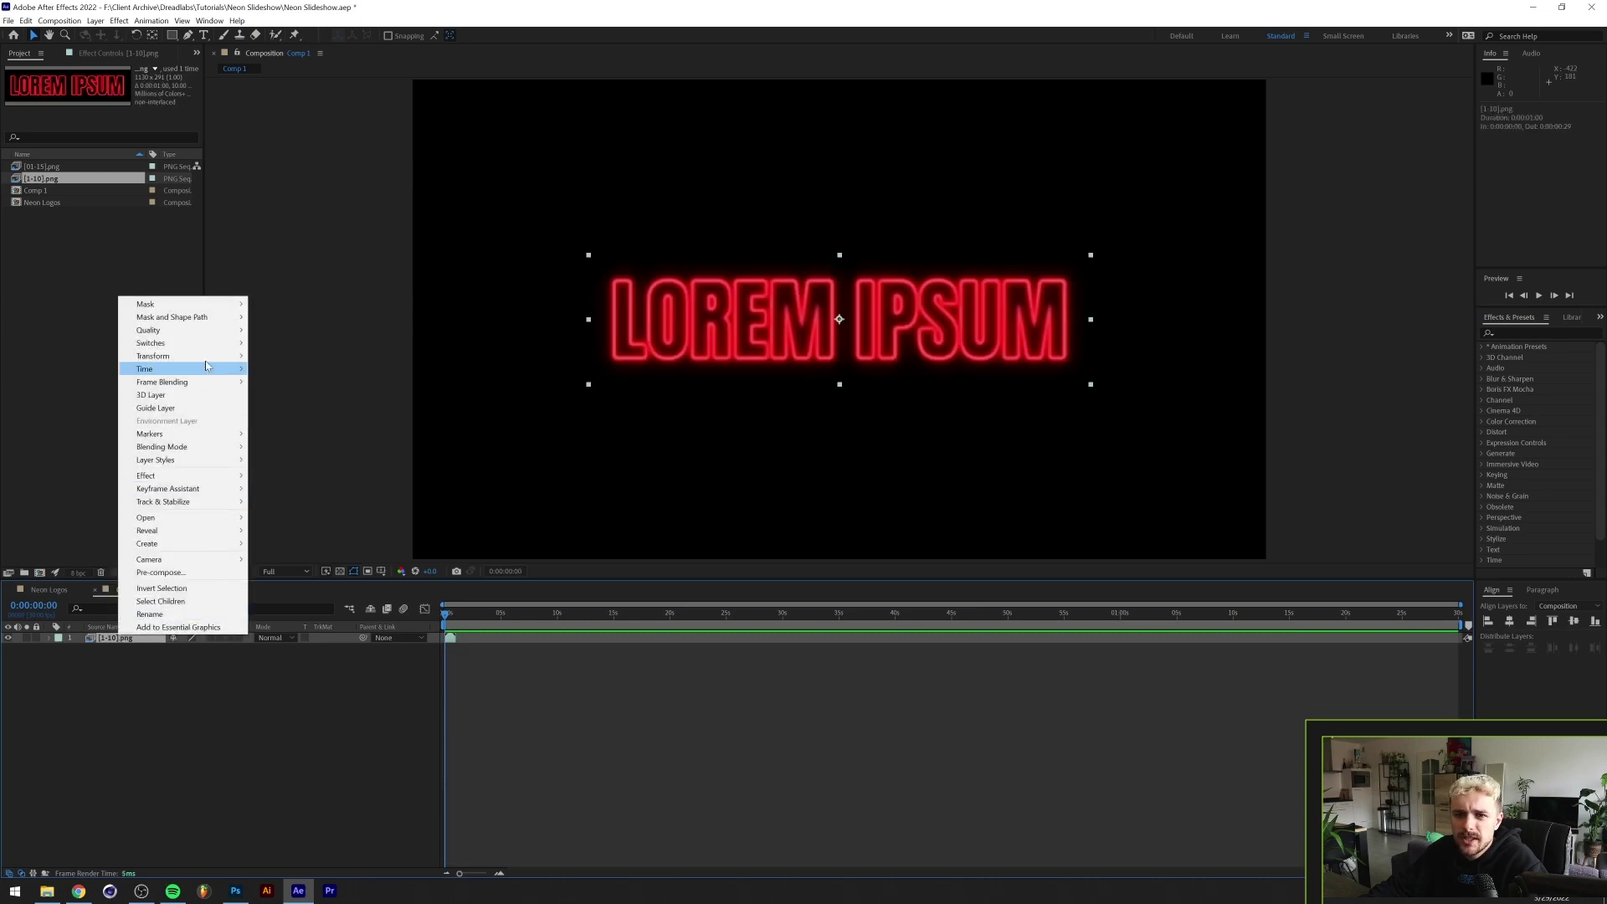
mouse_move(191, 371)
click(266, 370)
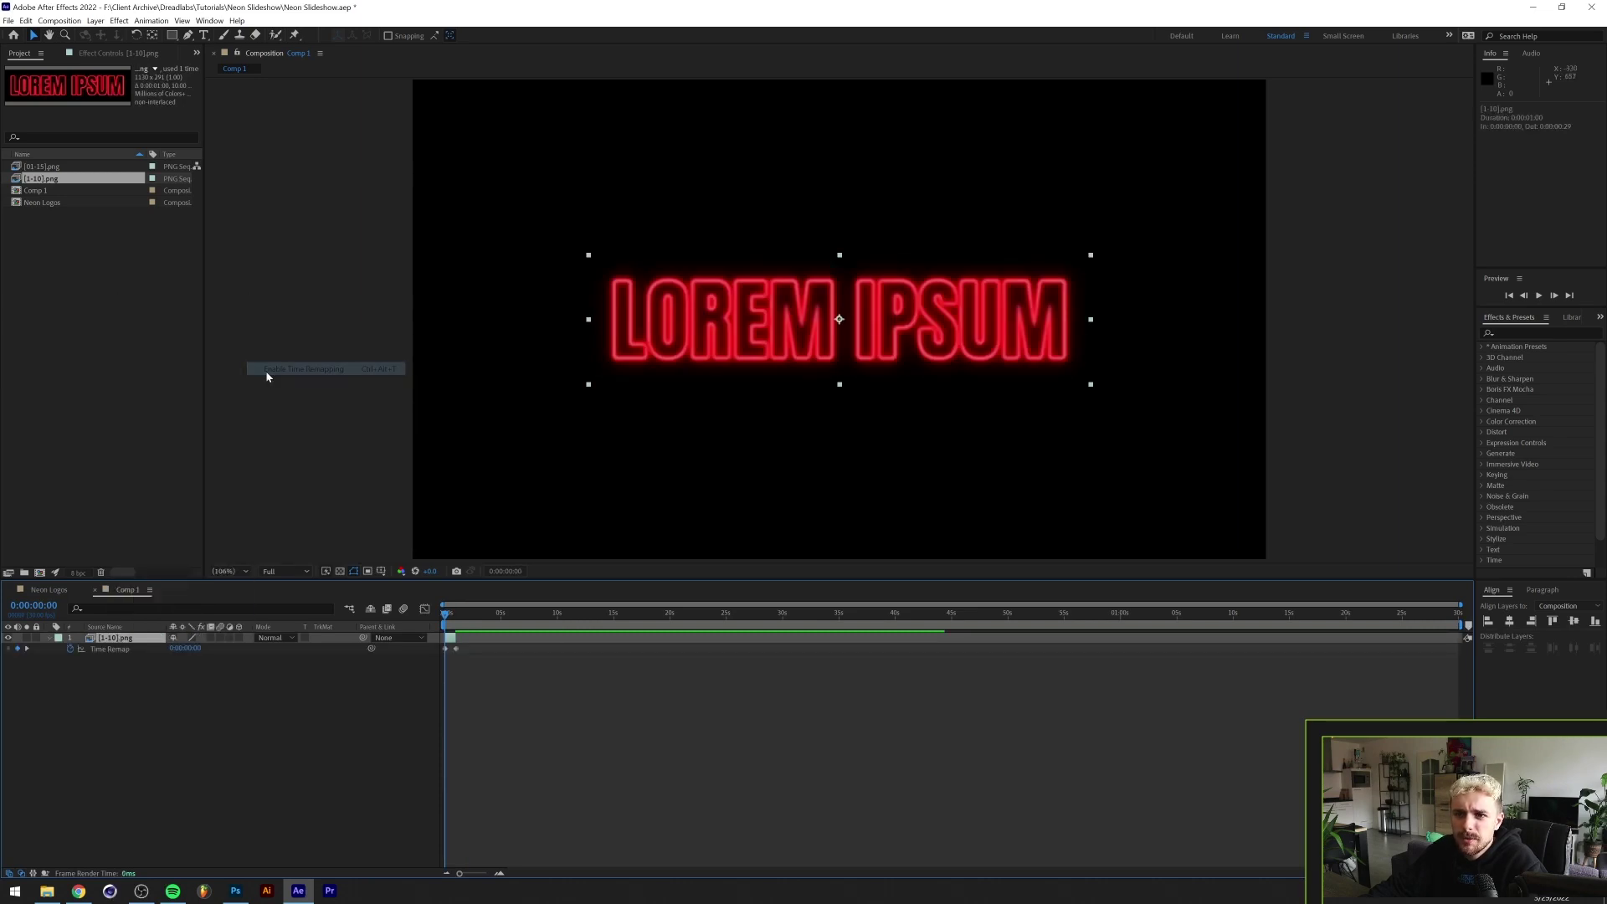
click(120, 650)
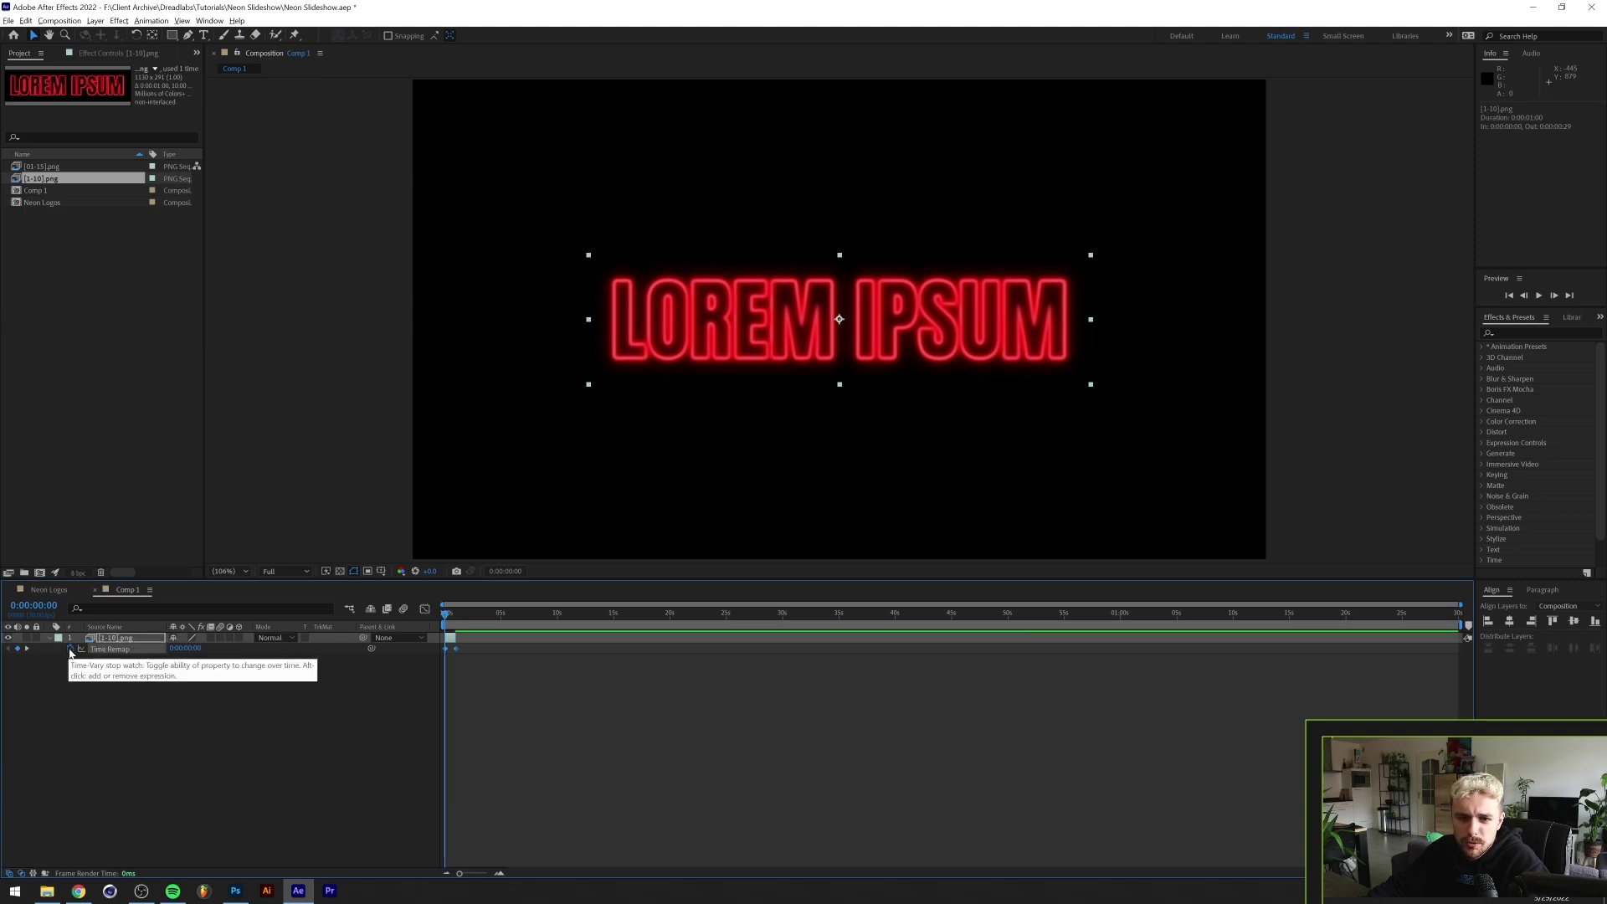
Drive Time Remap with a loopOut() expression and stretch the layer across the whole timeline
alt+click(70, 652)
text(loop)
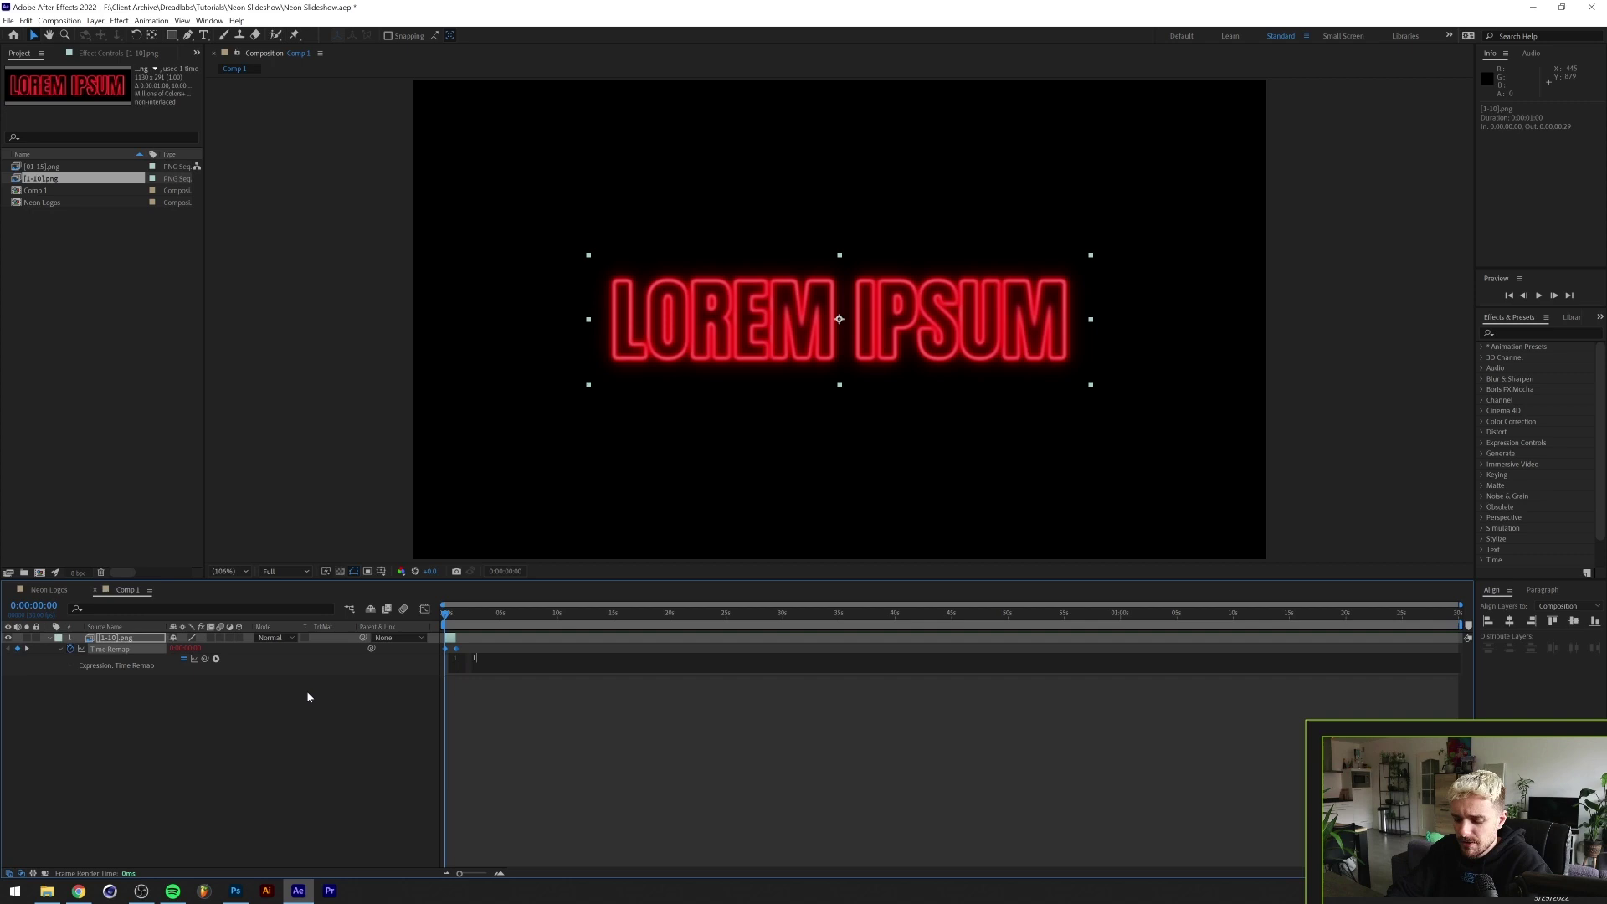
key(Down)
key(Down)
key(Return)
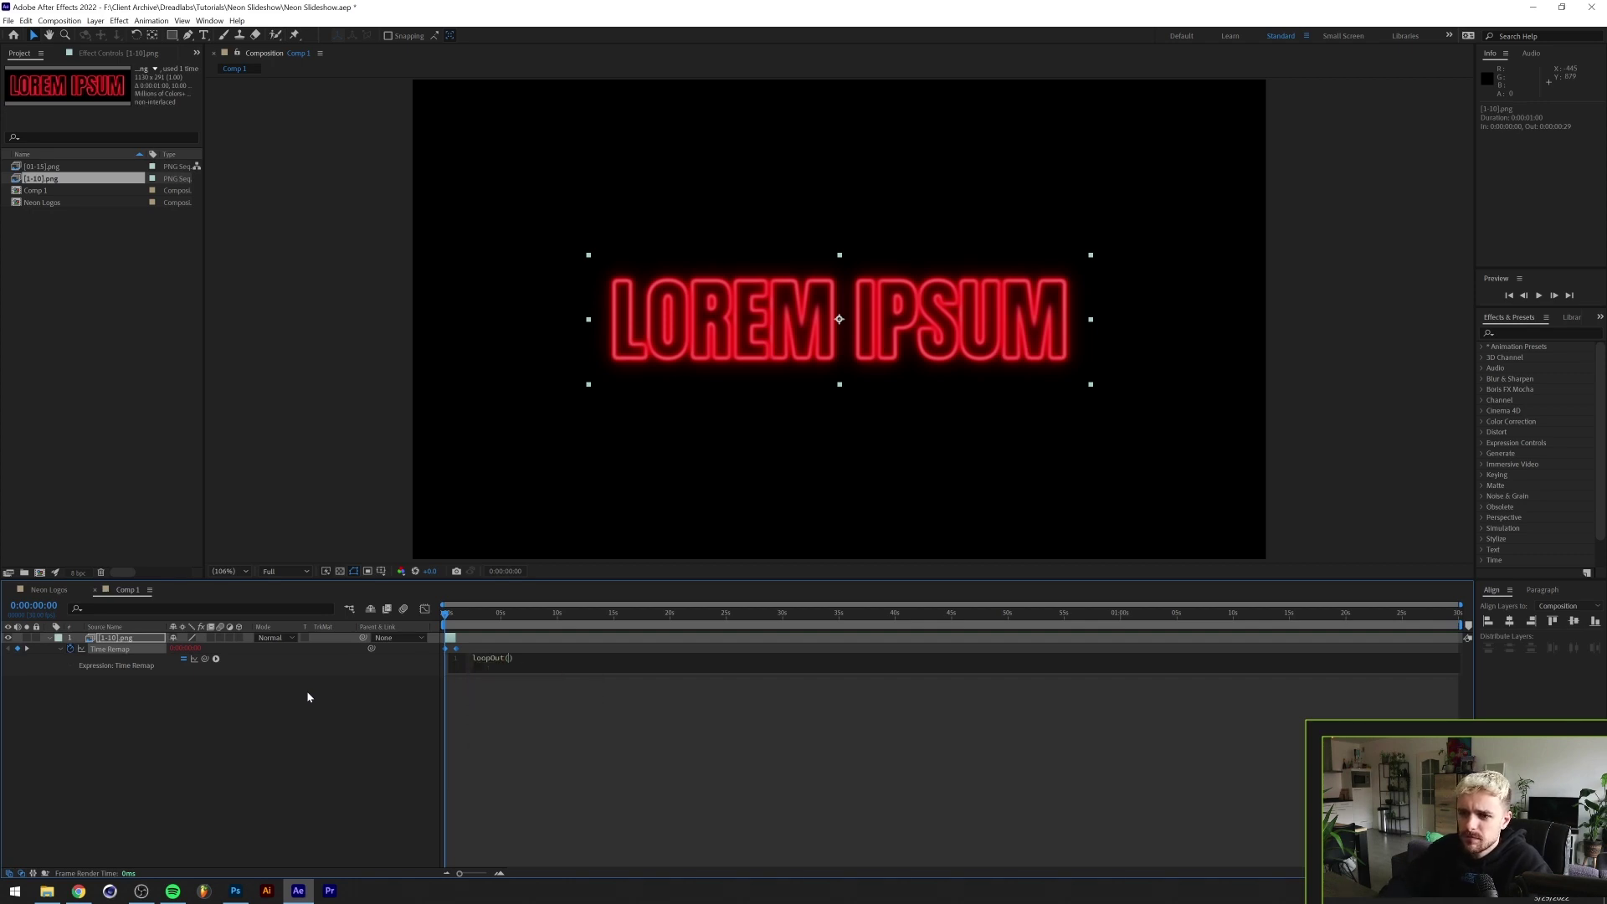
key(KP_Enter)
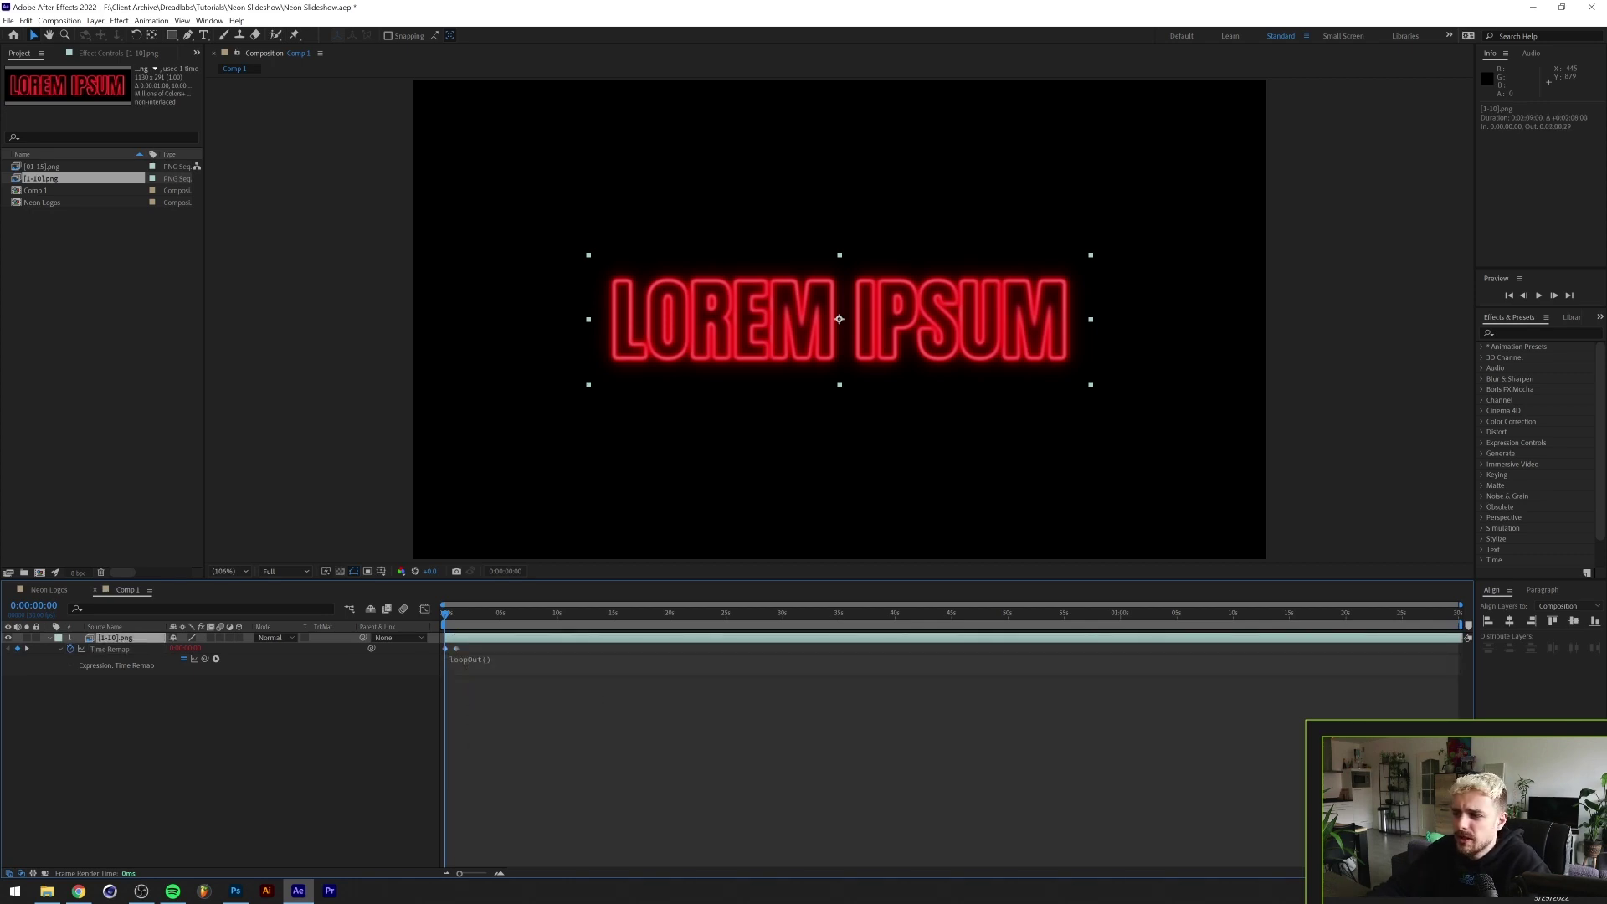
click(657, 708)
key(space)
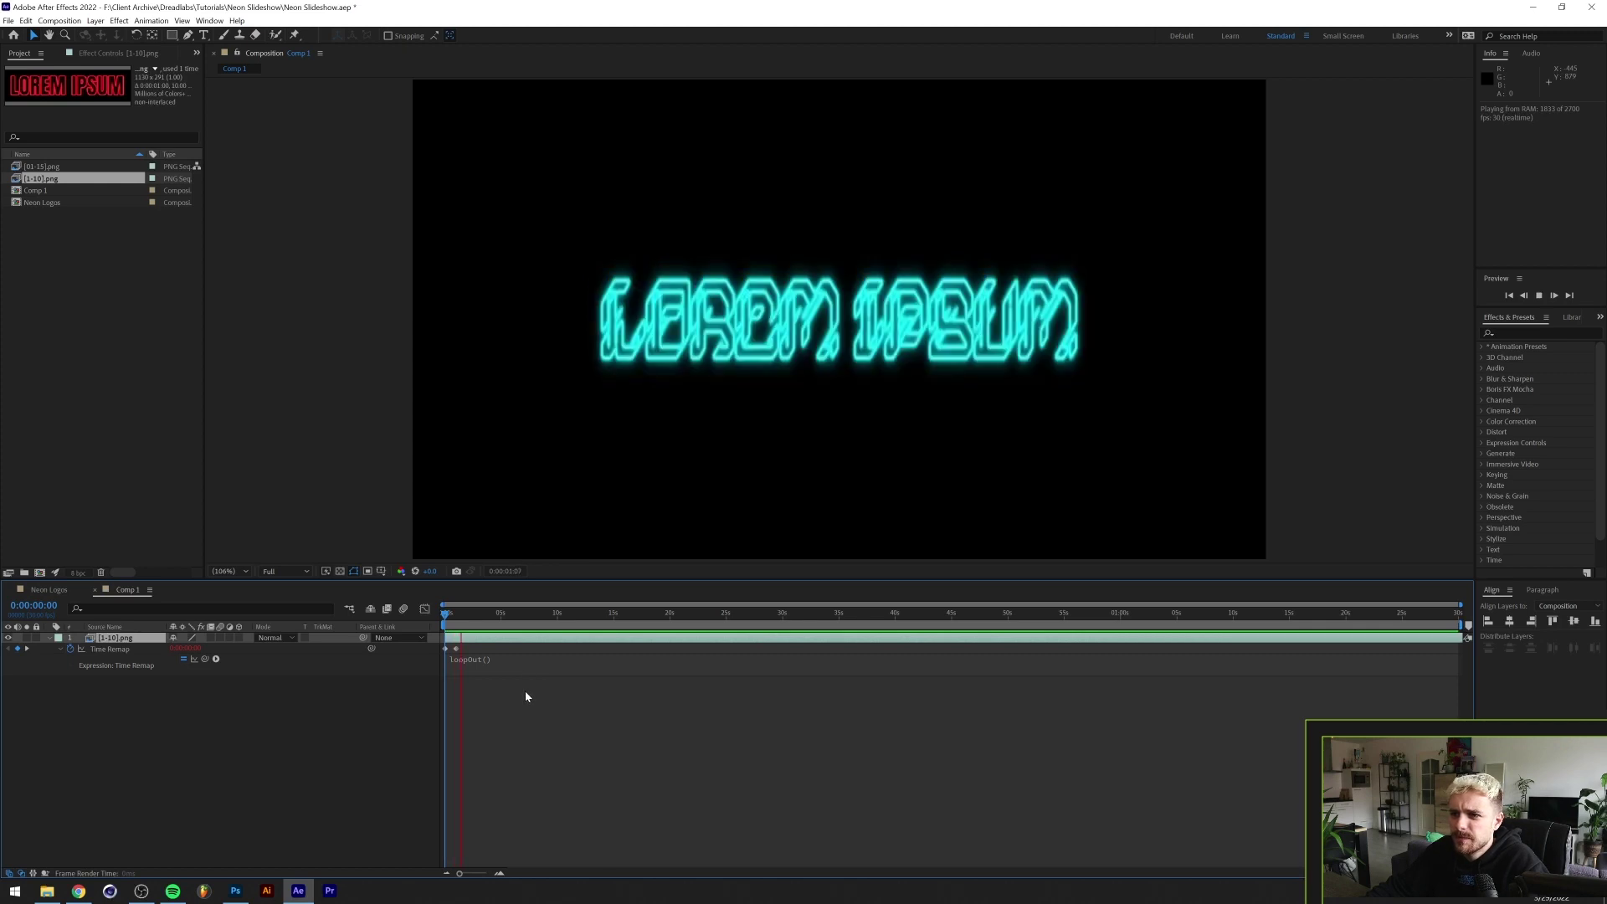
Rename the logo layer to 'Base Layer'
click(123, 640)
key(Return)
text(N)
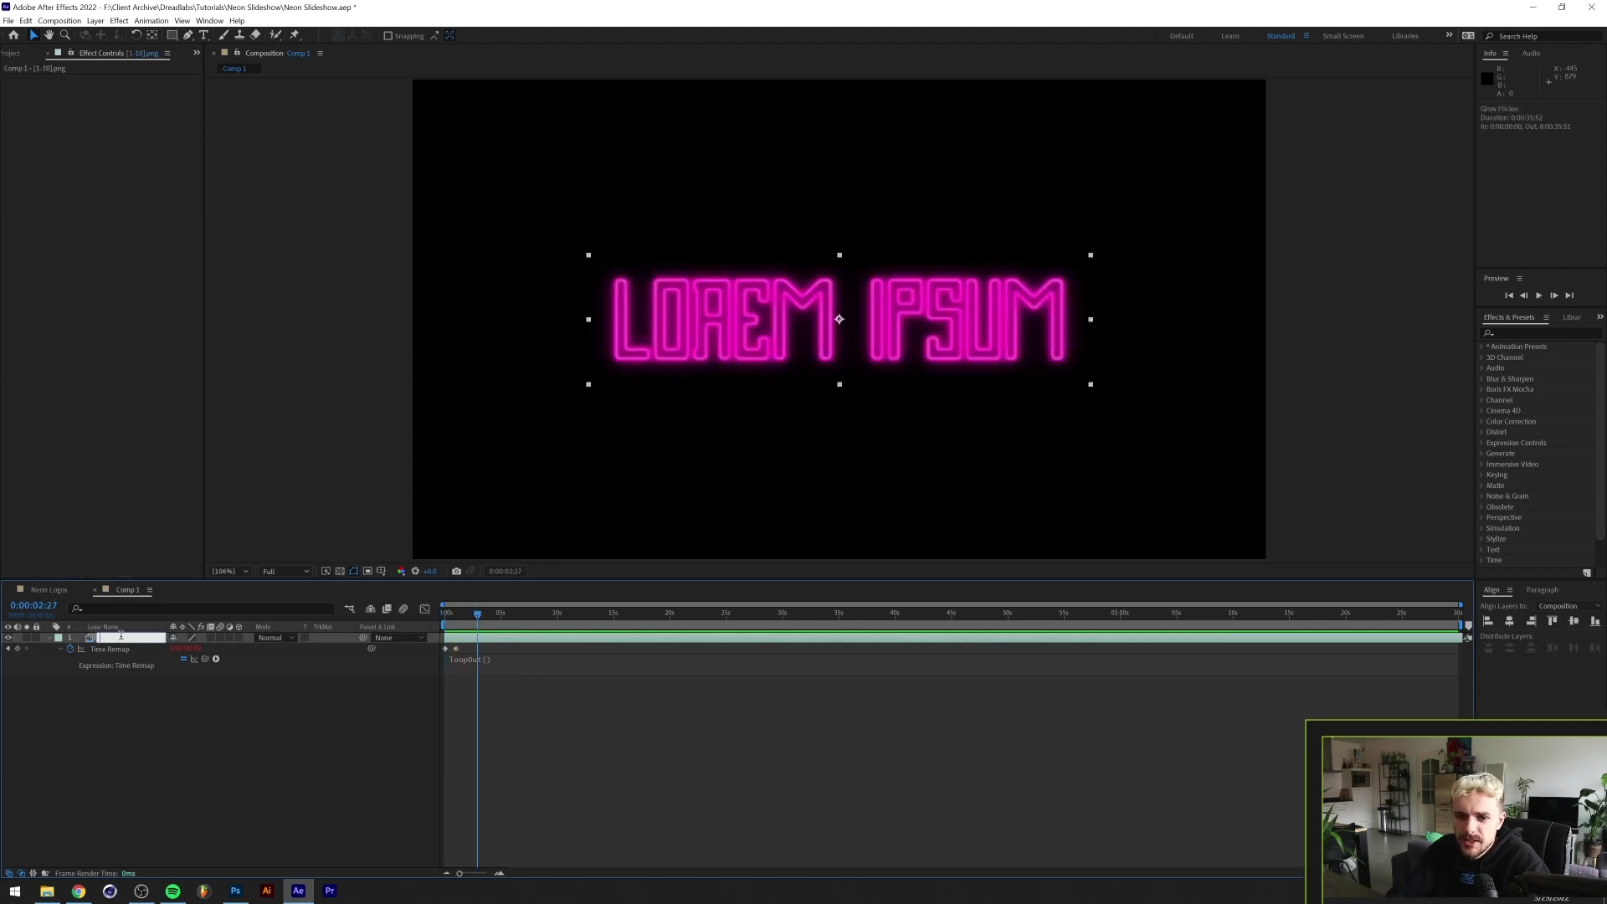
text(Base Layer)
Duplicate Base Layer and name the copy 'Neon Flicker'
key(Return)
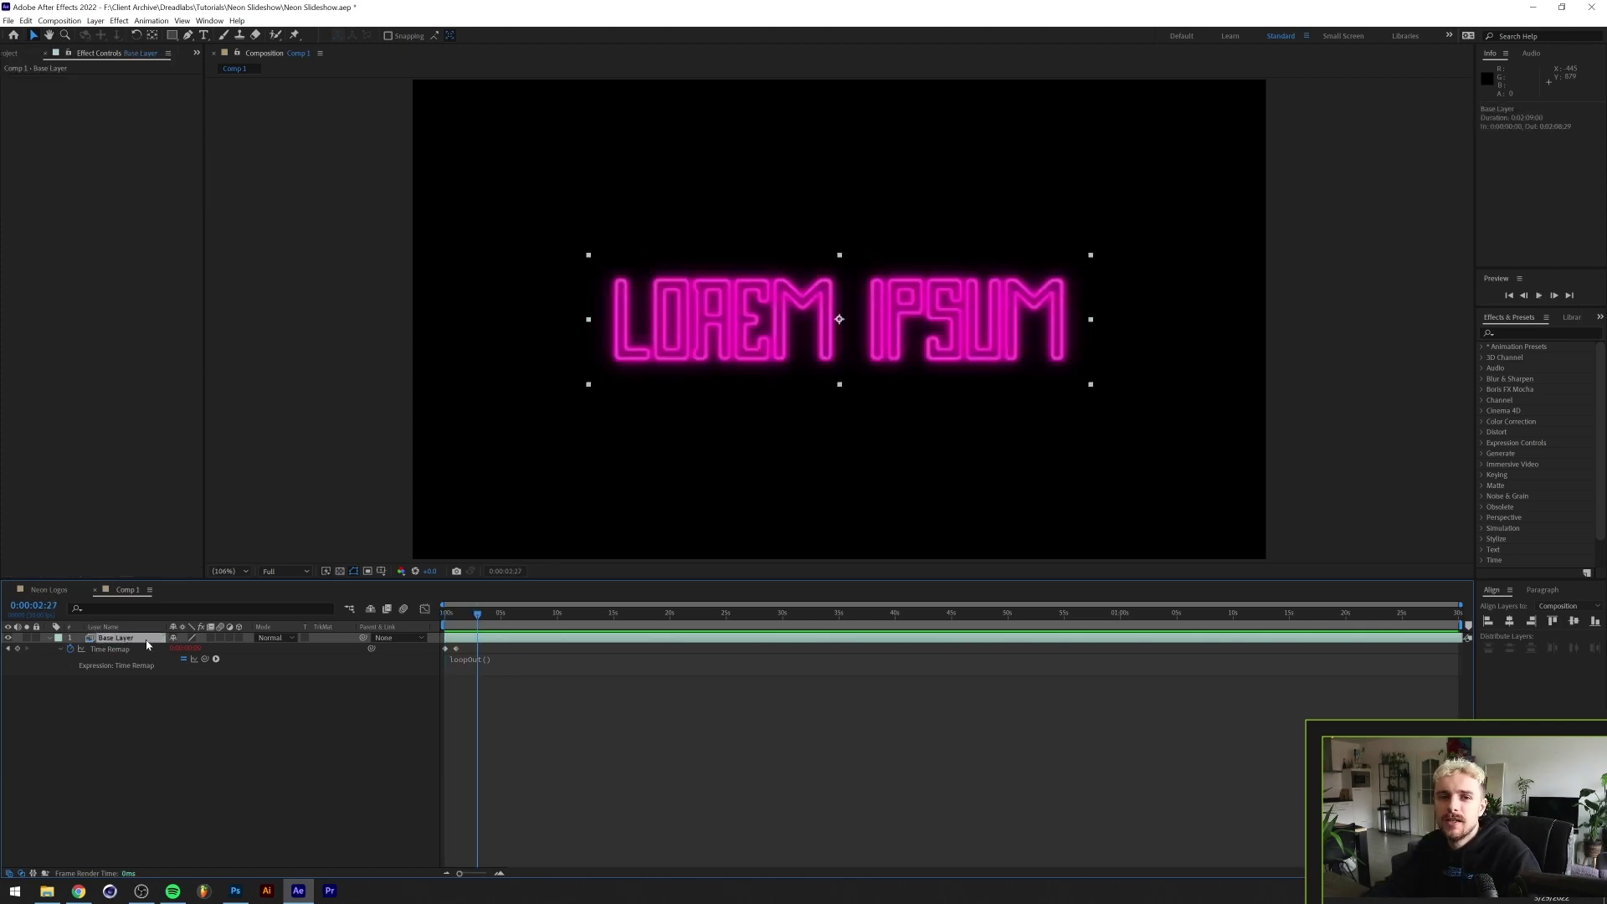
key(ctrl+d)
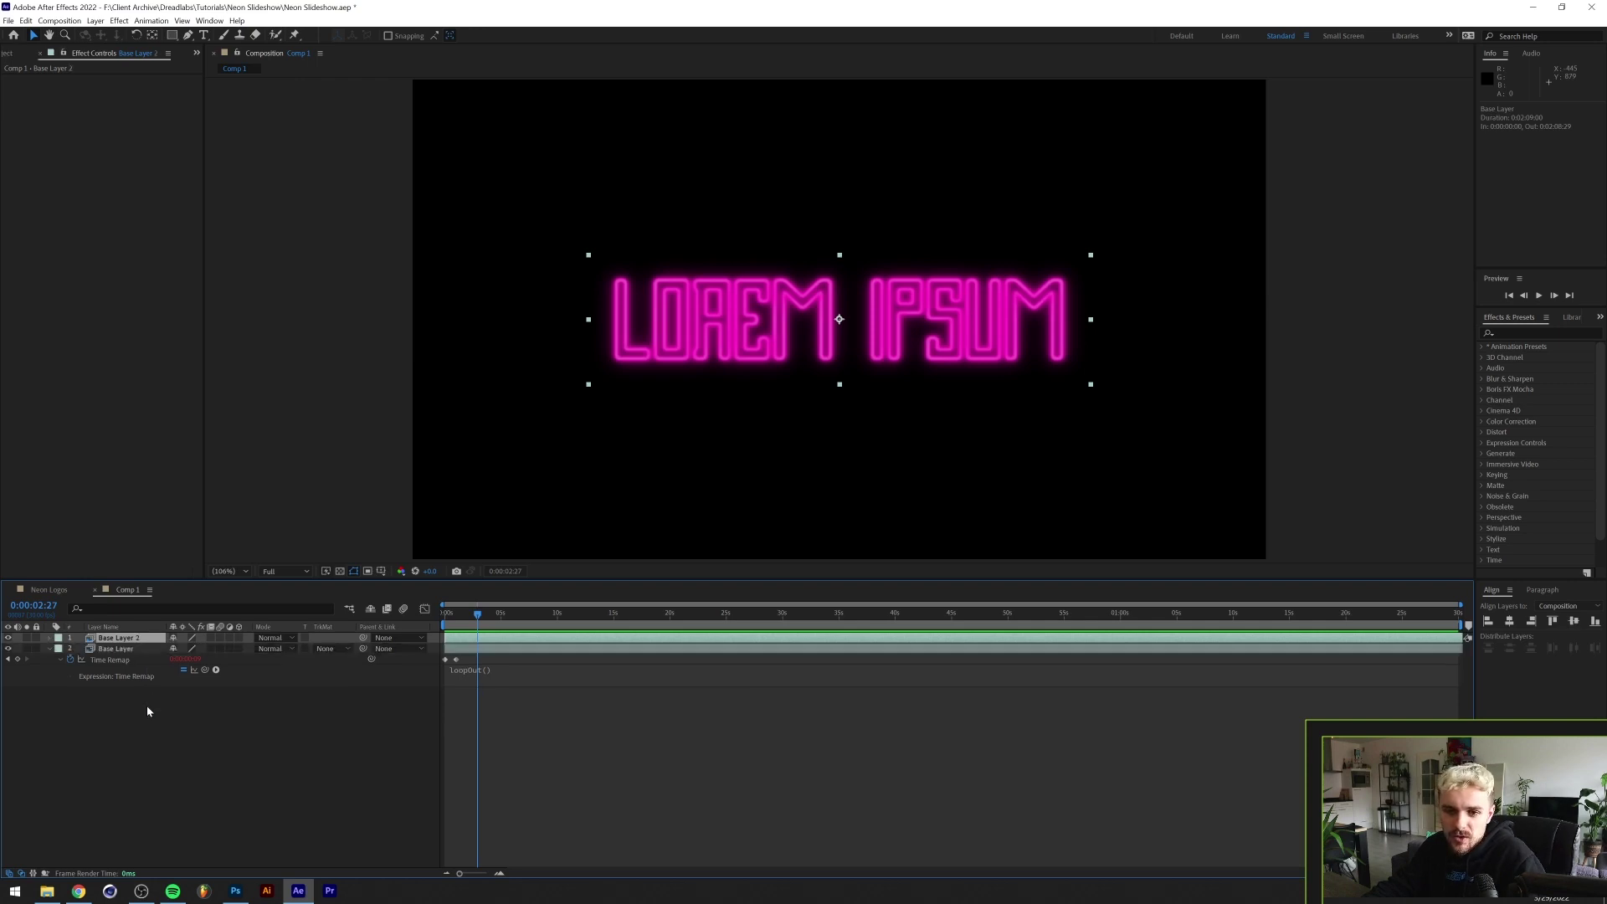
key(Return)
text(Neon)
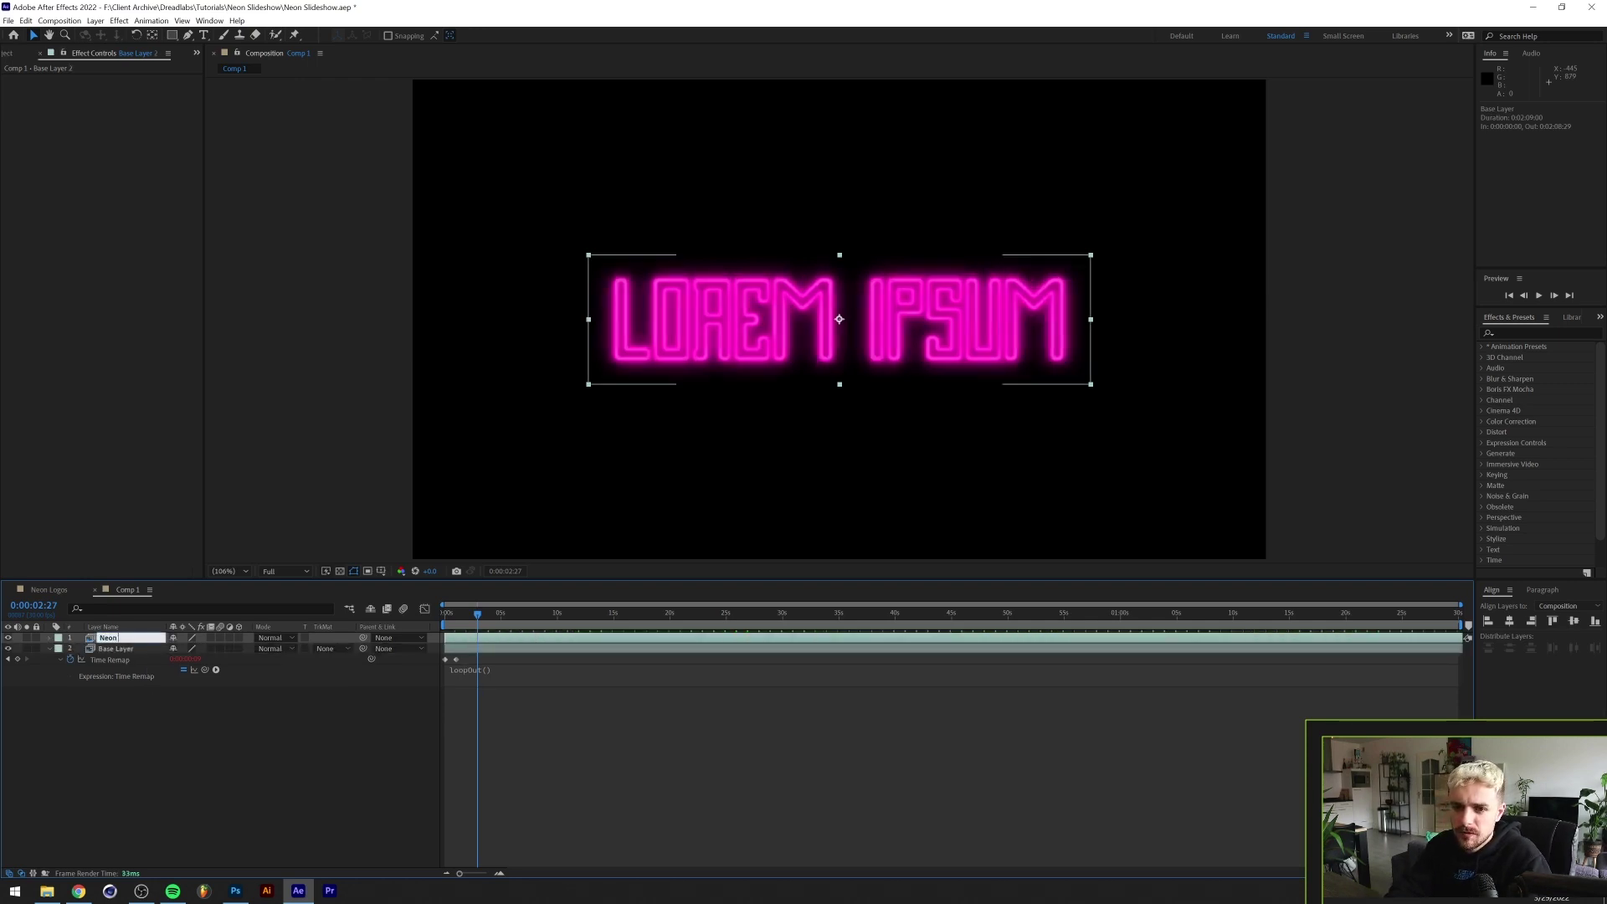
text( Flicker)
key(Return)
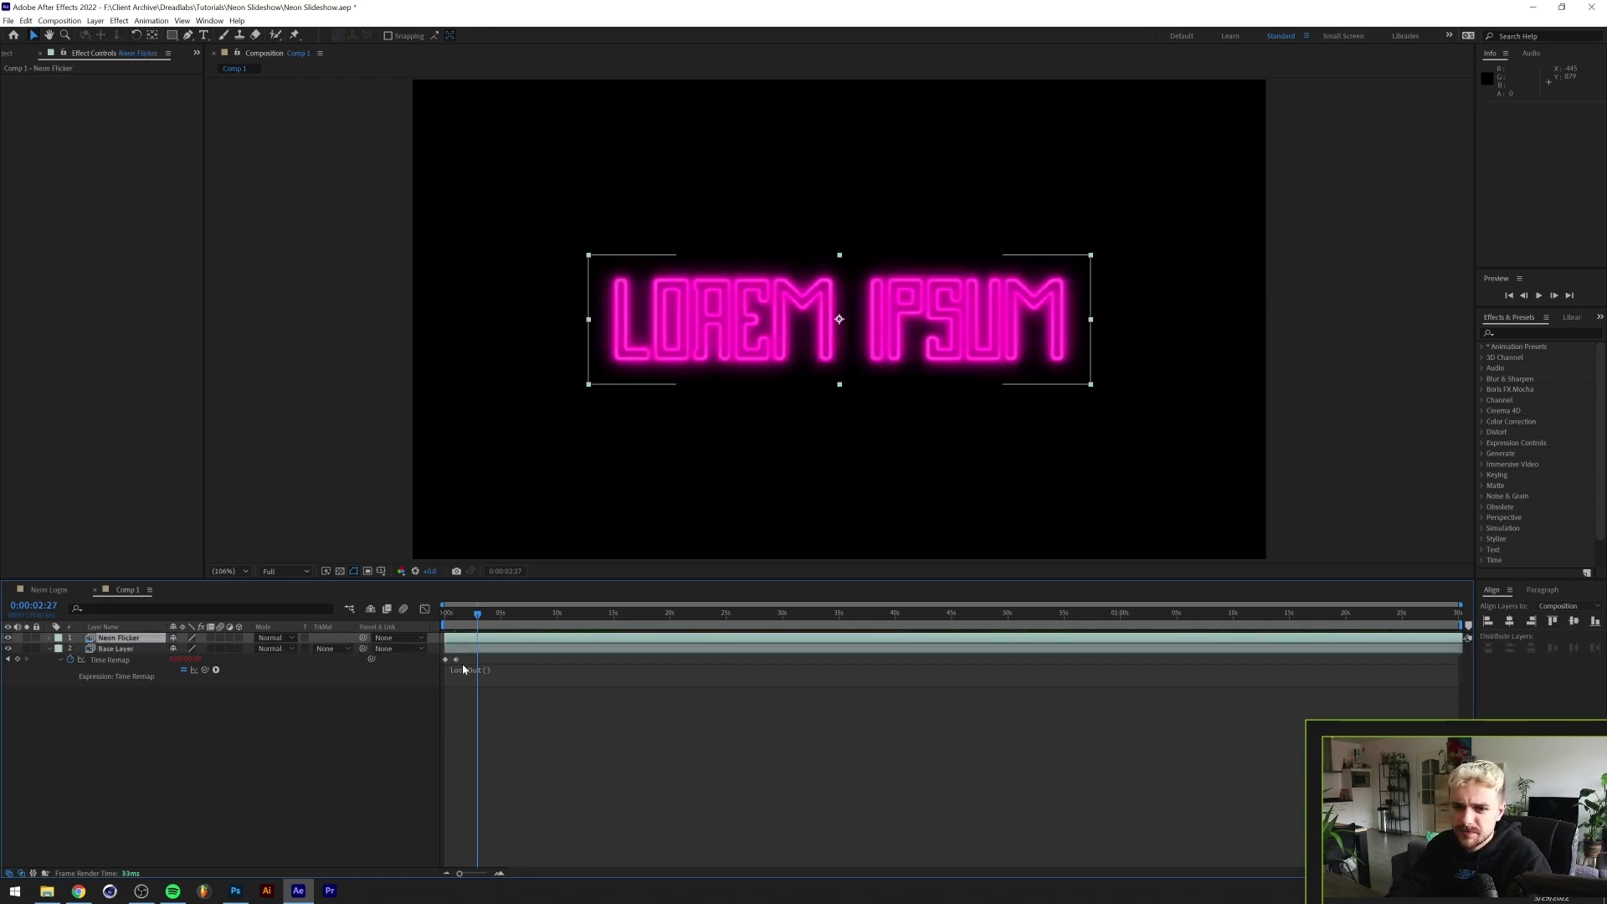
Apply Glow to Neon Flicker, widen its radius, and set blending mode to Screen
click(1517, 331)
text(glow)
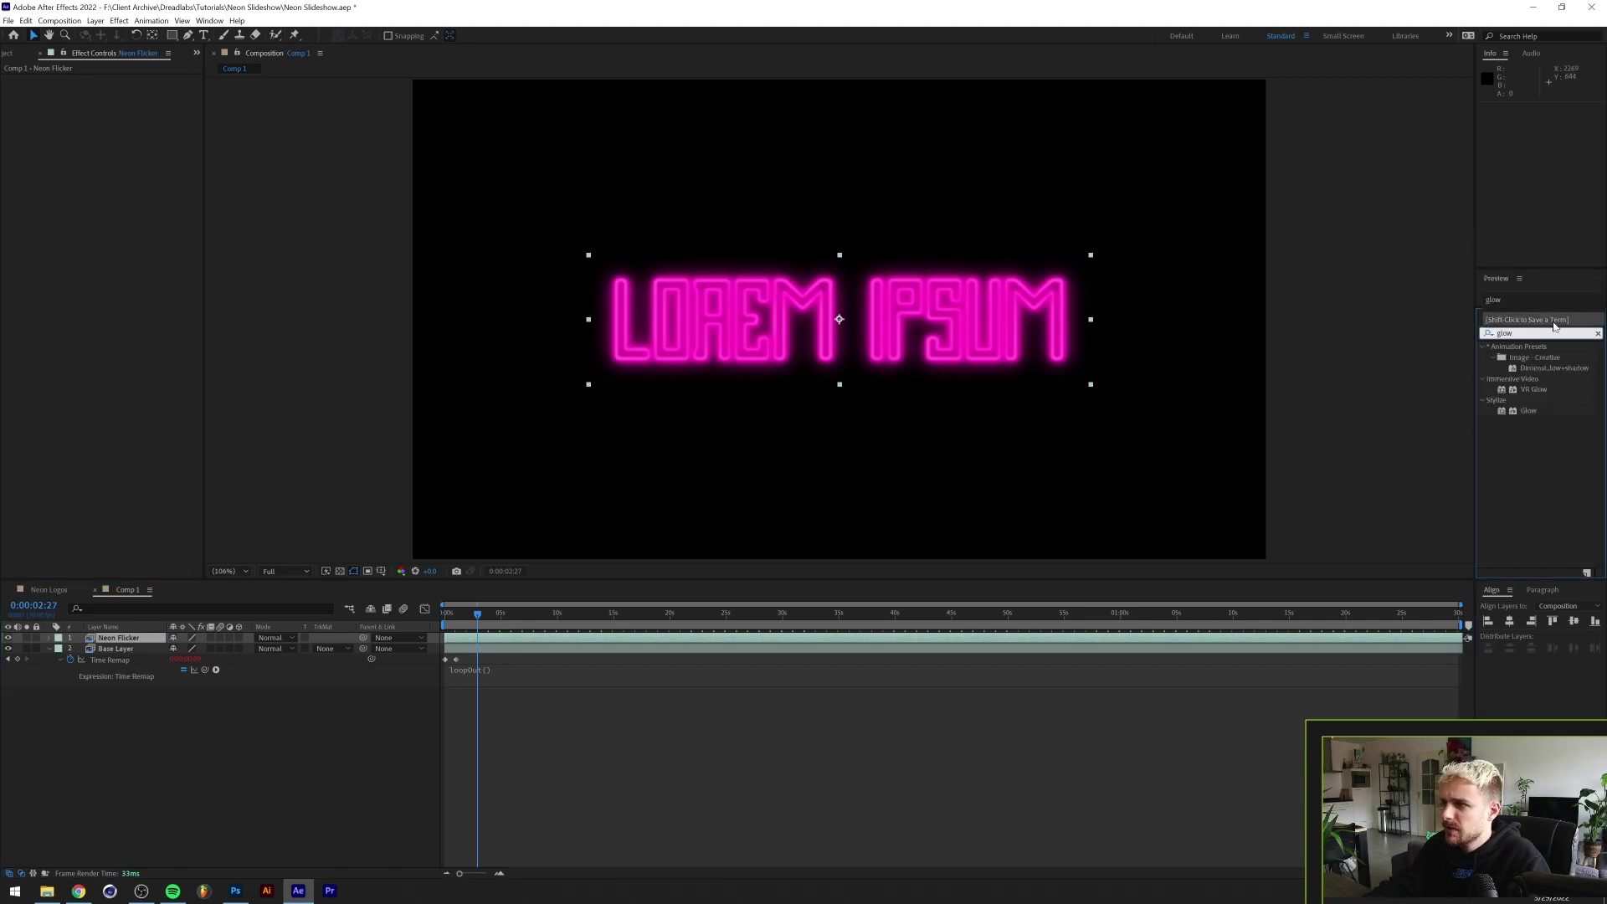
drag(1528, 410, 167, 544)
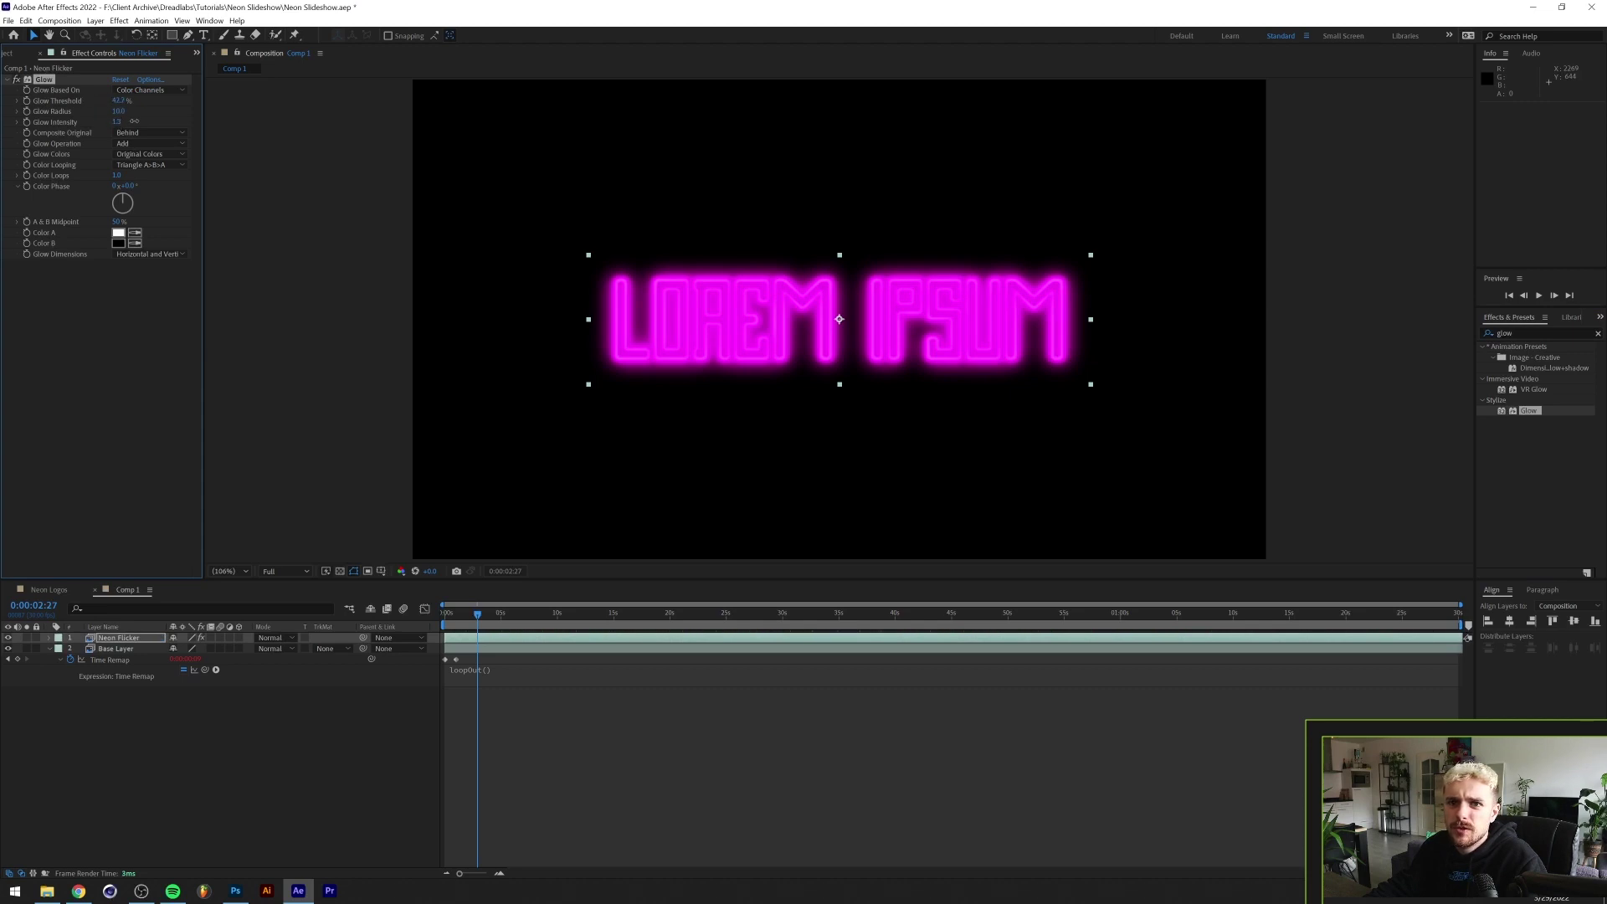
drag(122, 110, 159, 107)
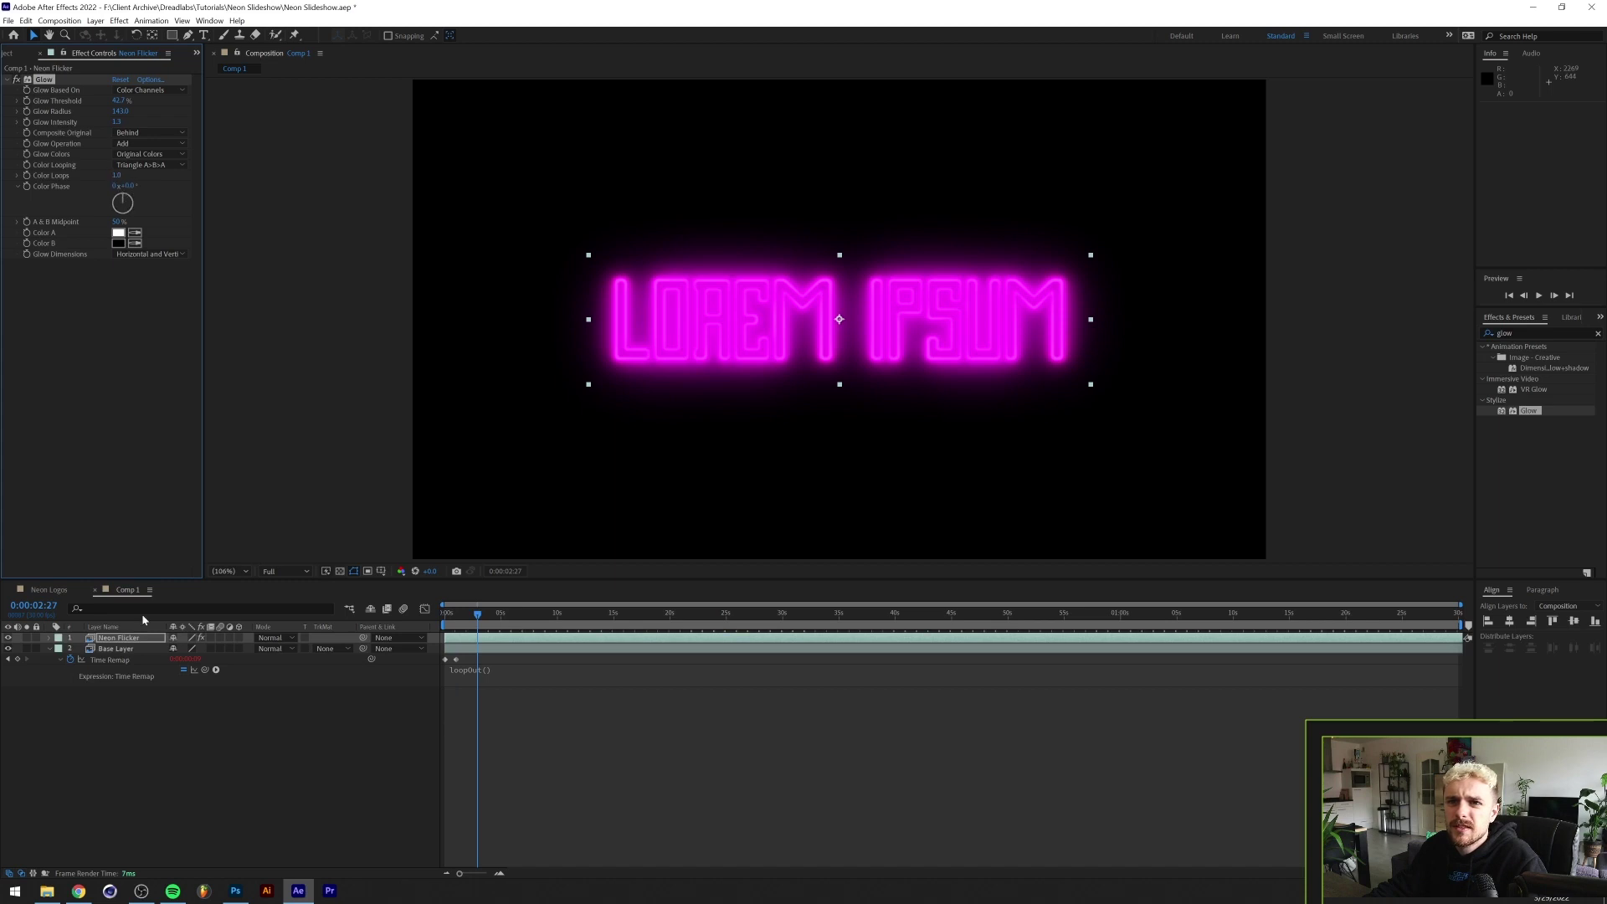
key(shift+equal)
key(shift+equal)
key(shift+equal)
key(shift+equal)
key(shift+equal)
key(shift+equal)
key(shift+equal)
key(shift+equal)
key(shift+equal)
key(shift+equal)
key(shift+equal)
Add a Gaussian Blur effect to the Neon Flicker layer
click(1555, 333)
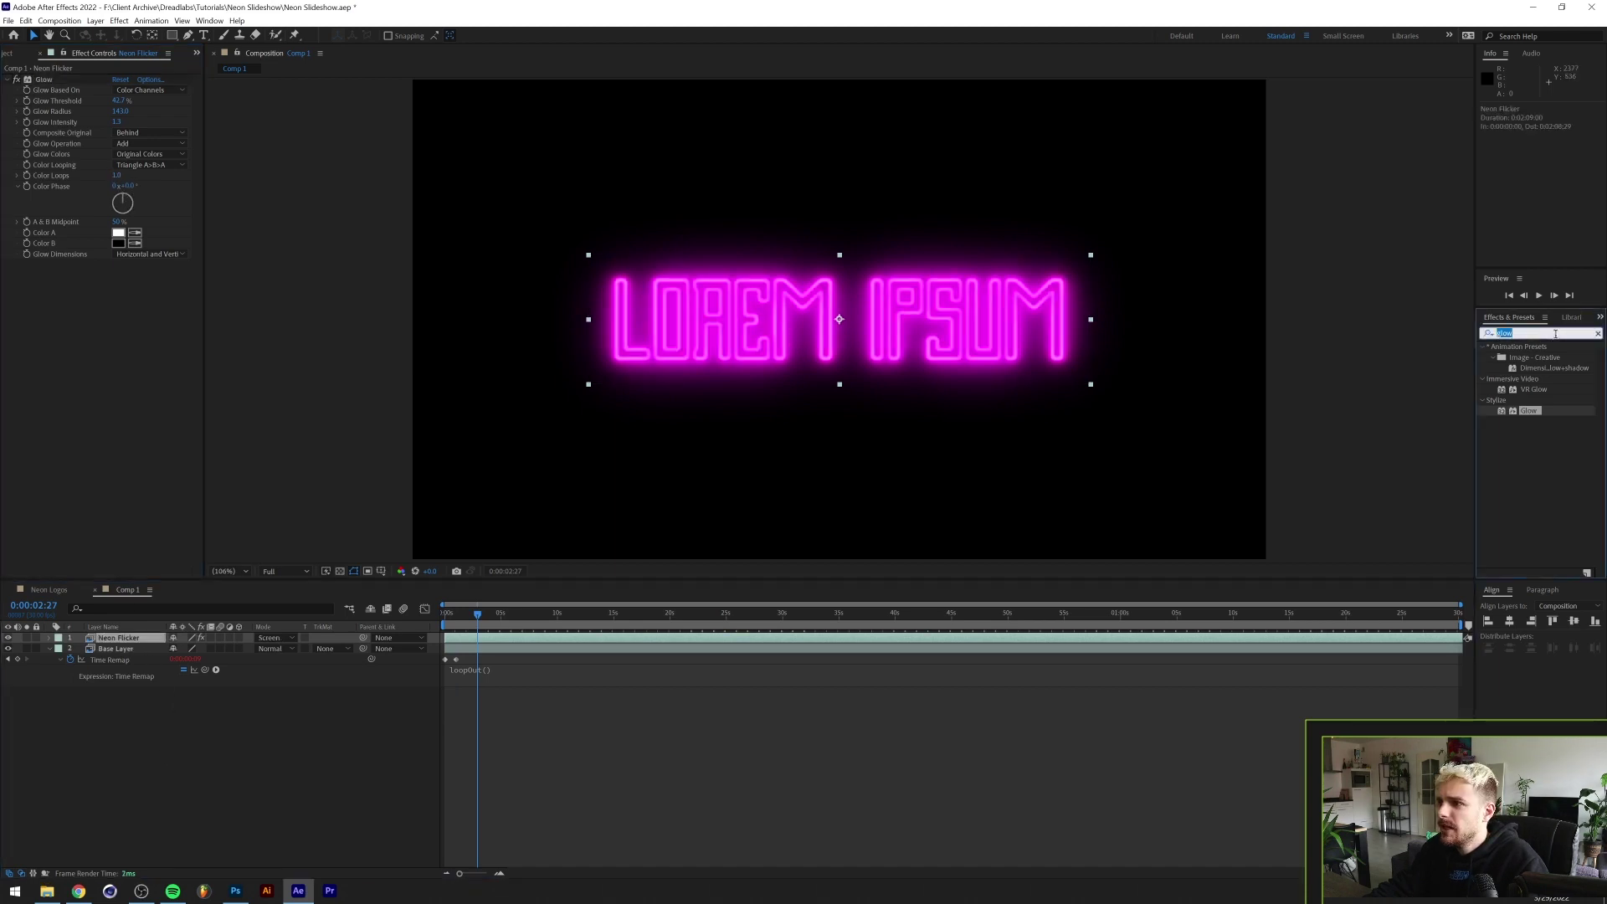
text(gauss)
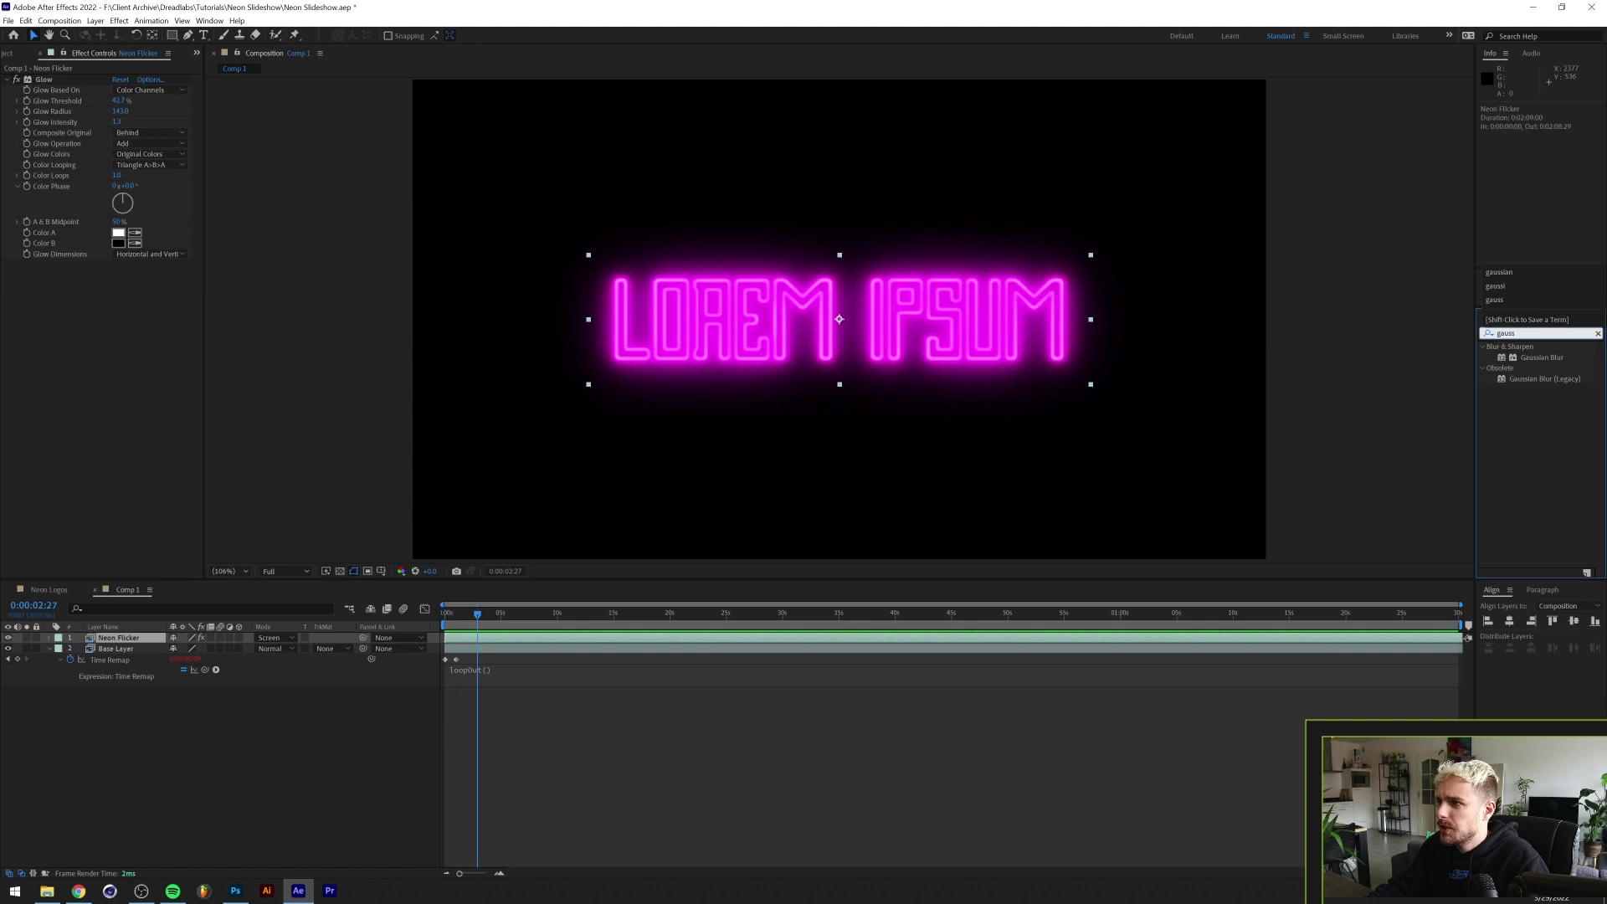
drag(1521, 359, 140, 639)
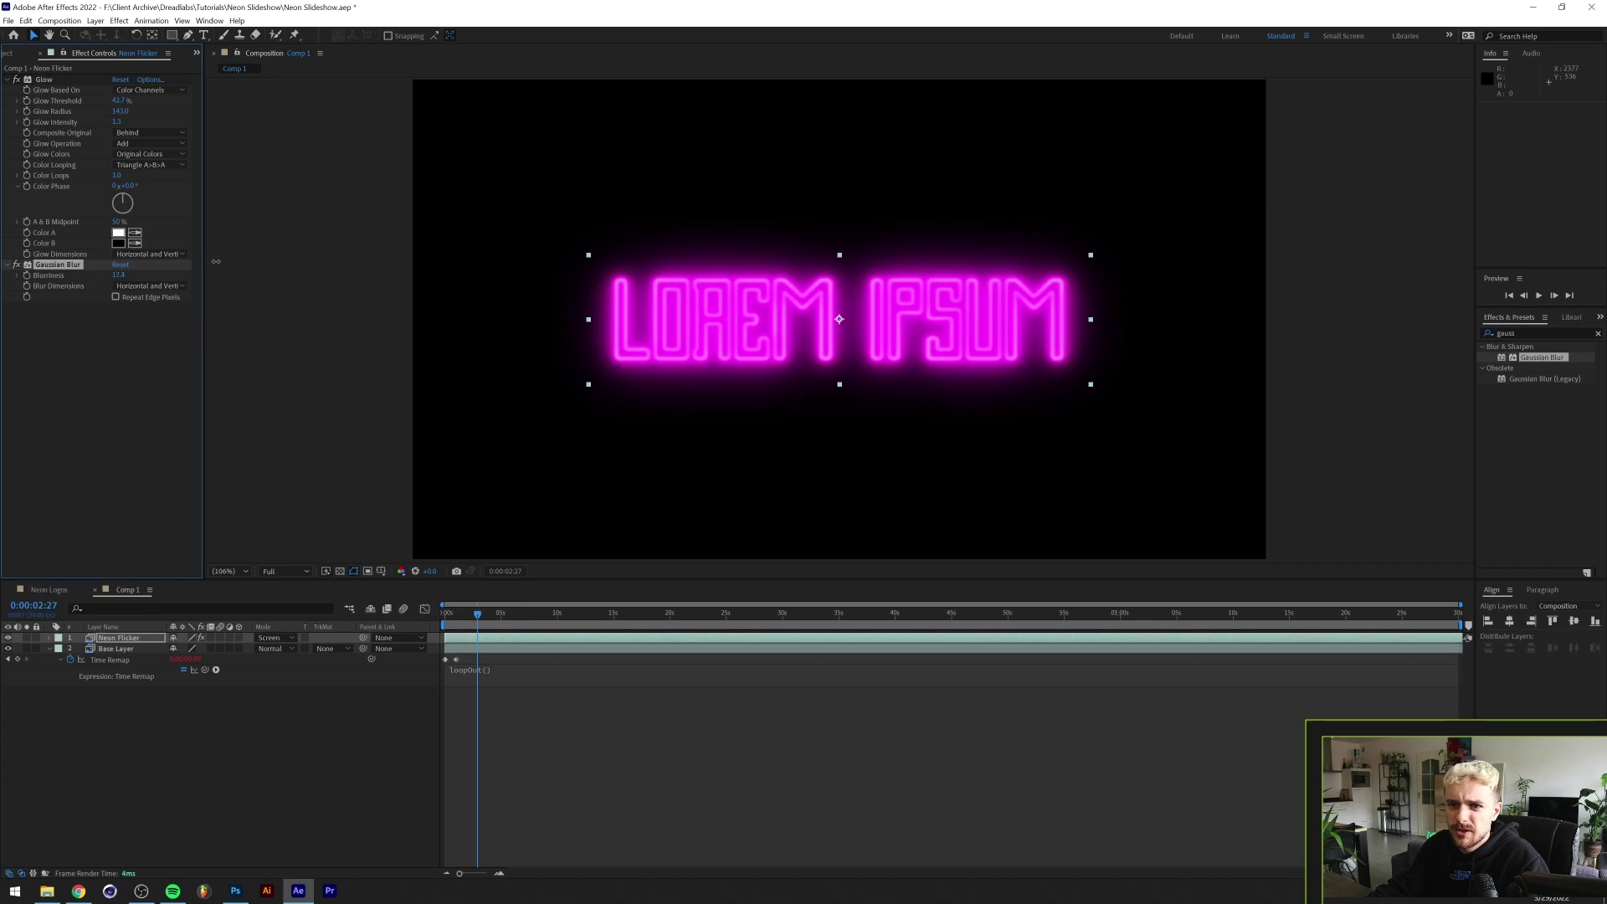
click(138, 640)
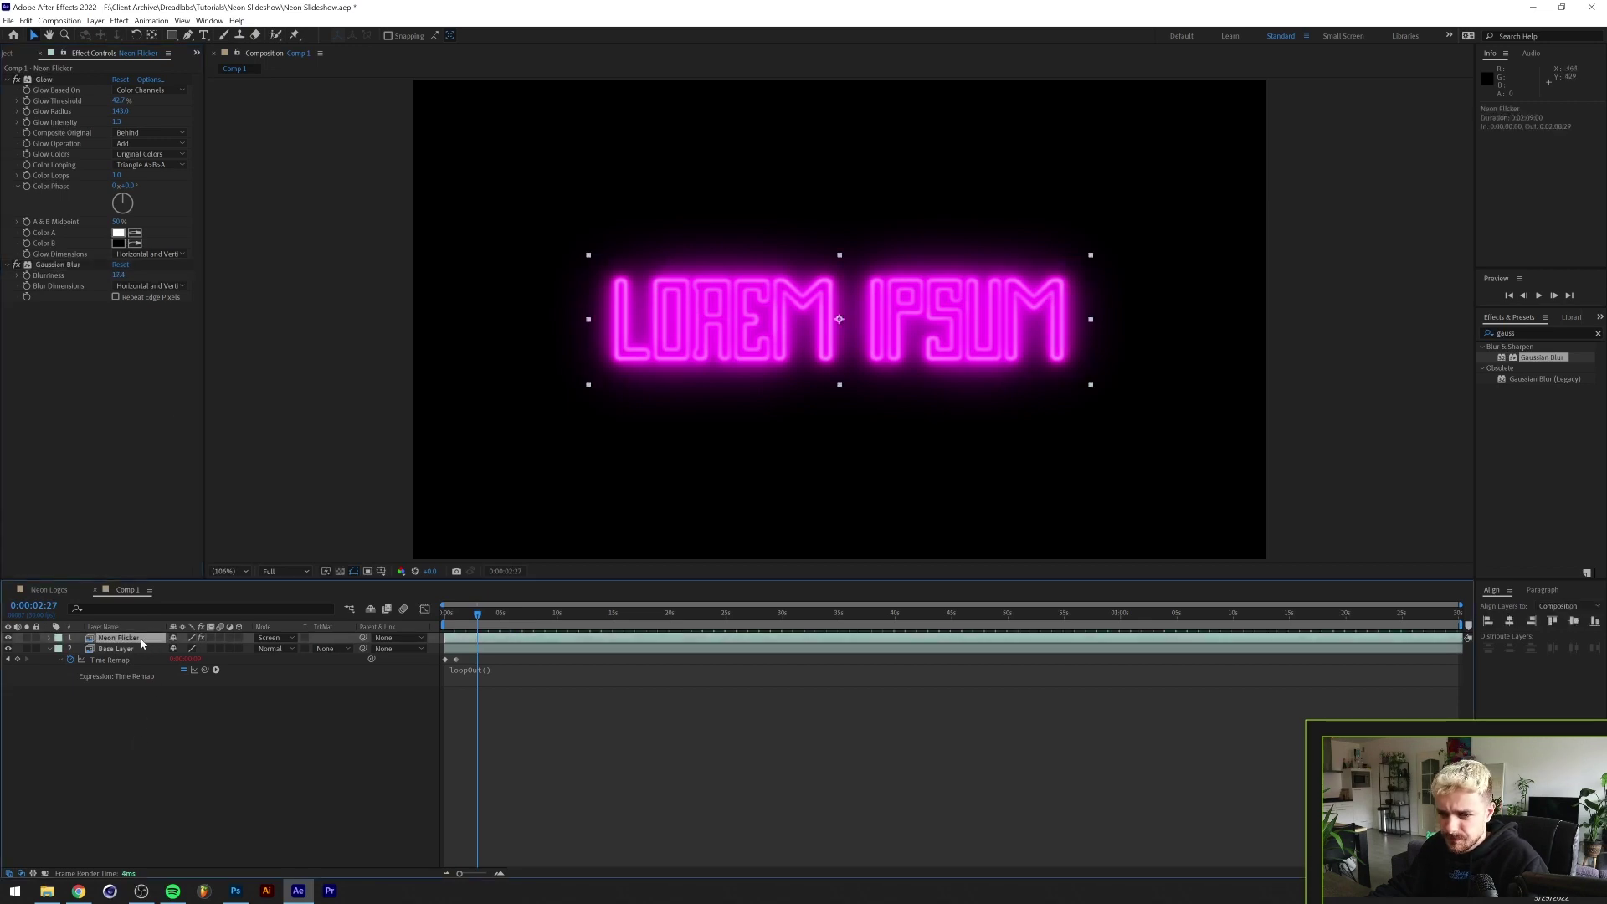
Add a wiggle(10,100) expression to the Neon Flicker layer's Opacity
key(Home)
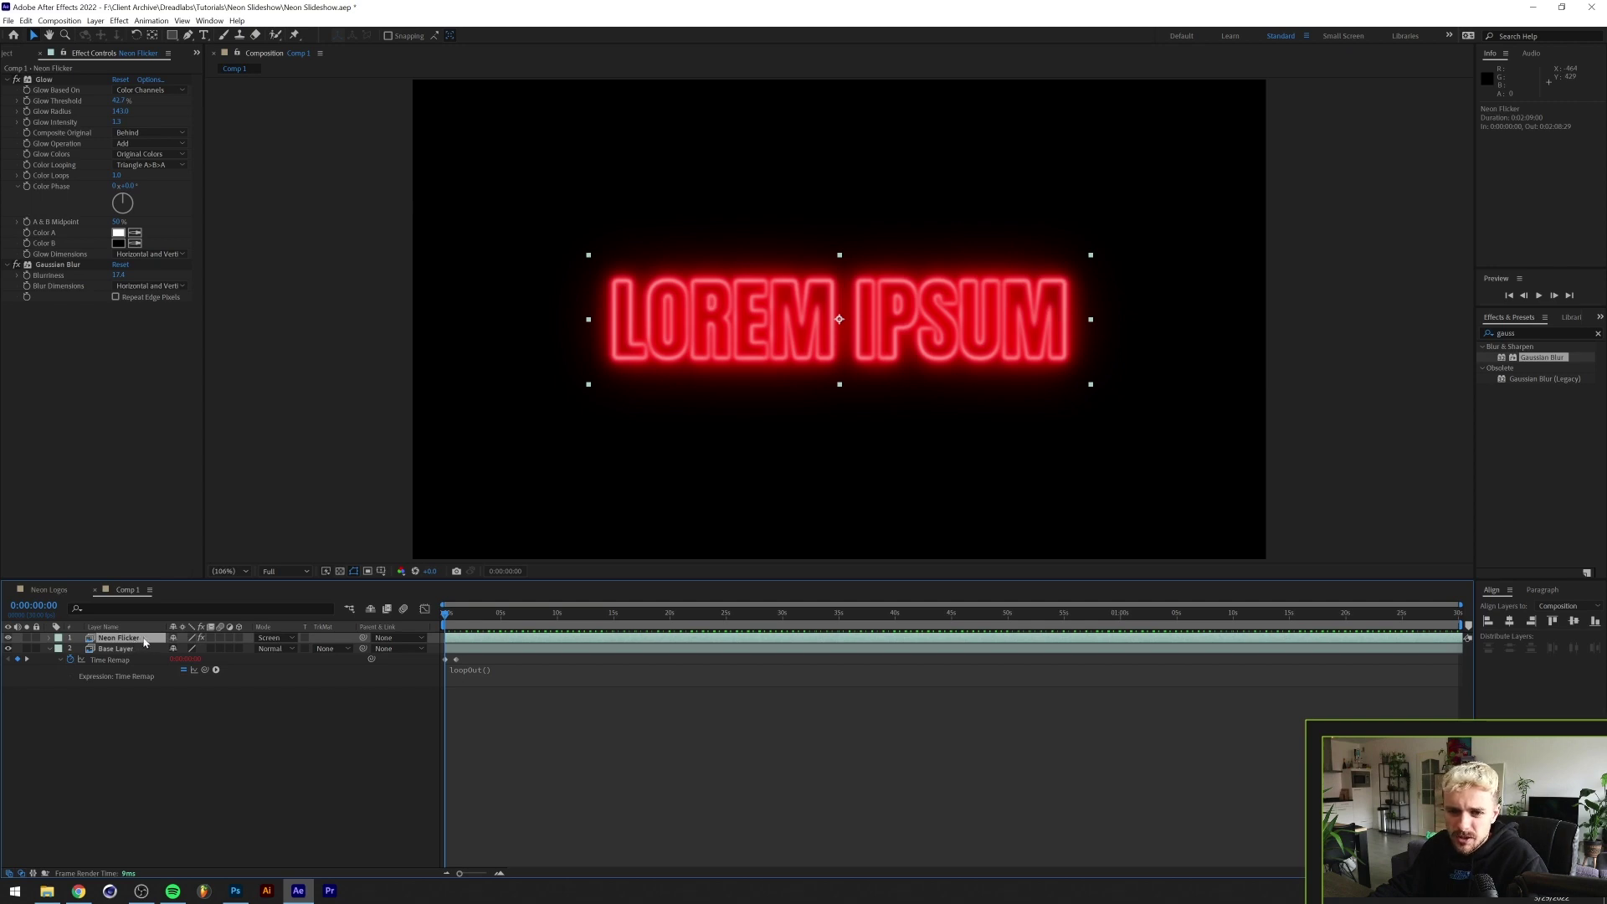
key(t)
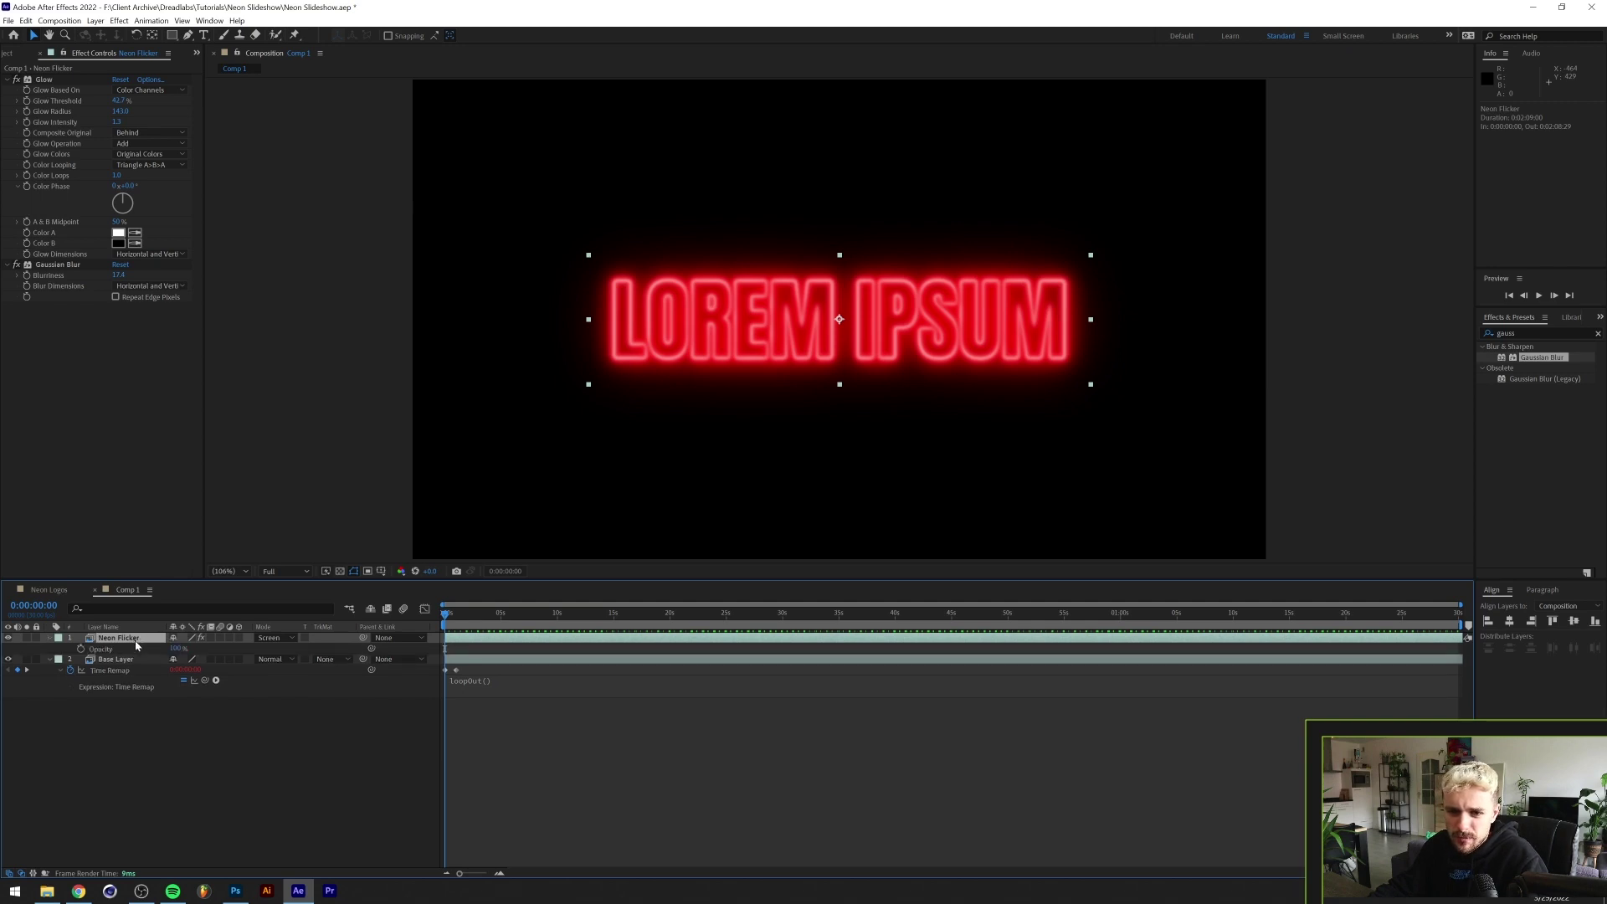
alt+click(81, 649)
text(w)
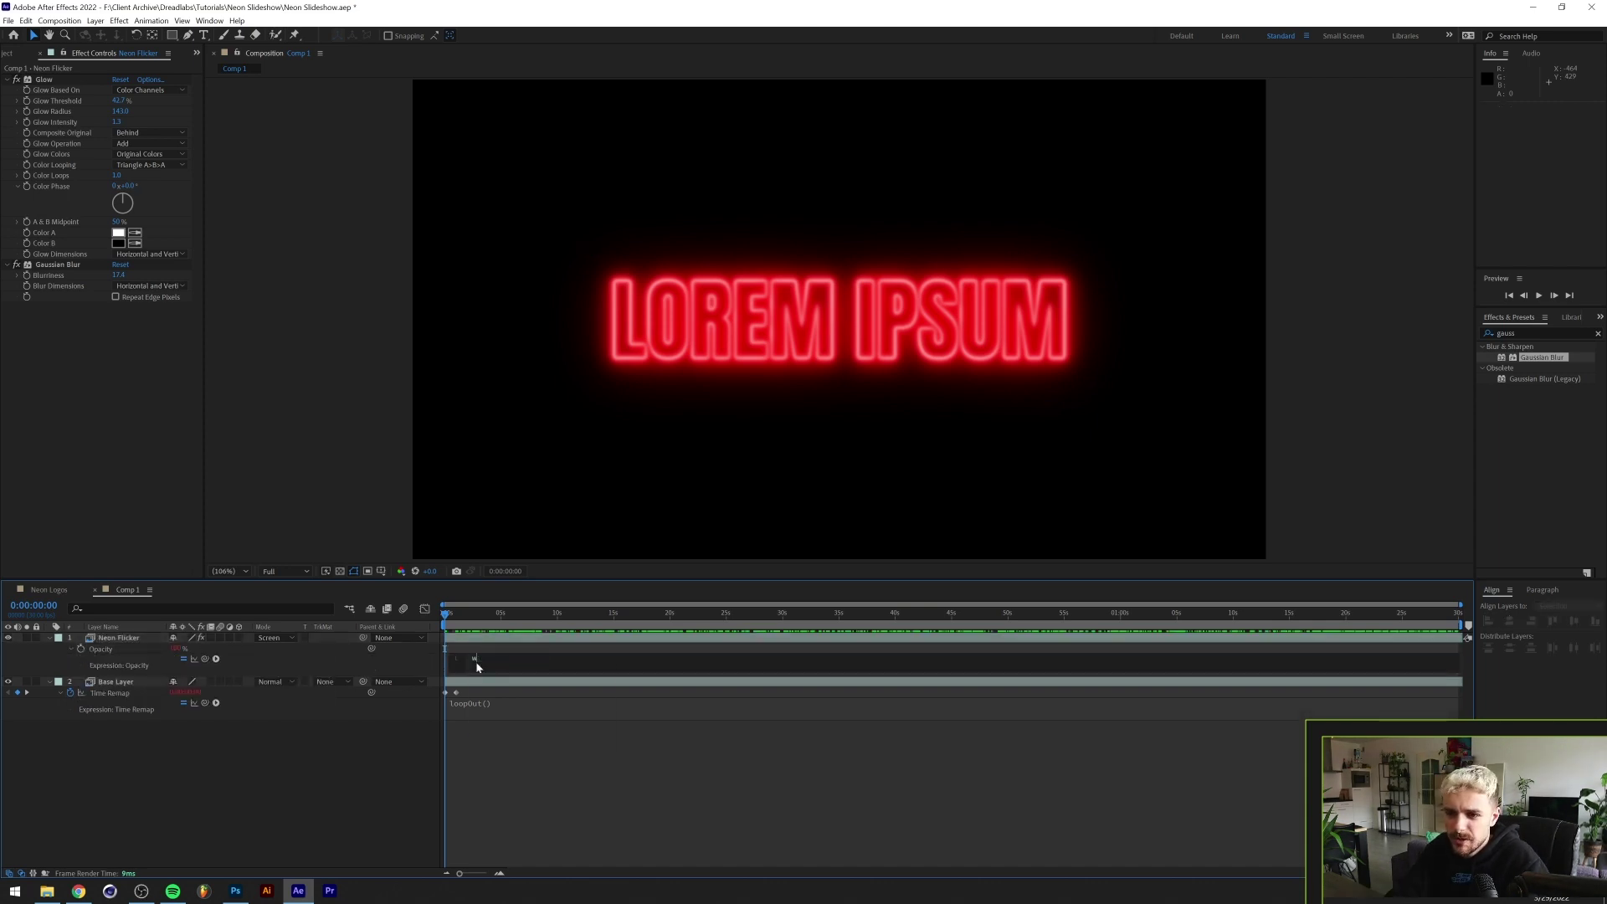
text(iggle(10,100)
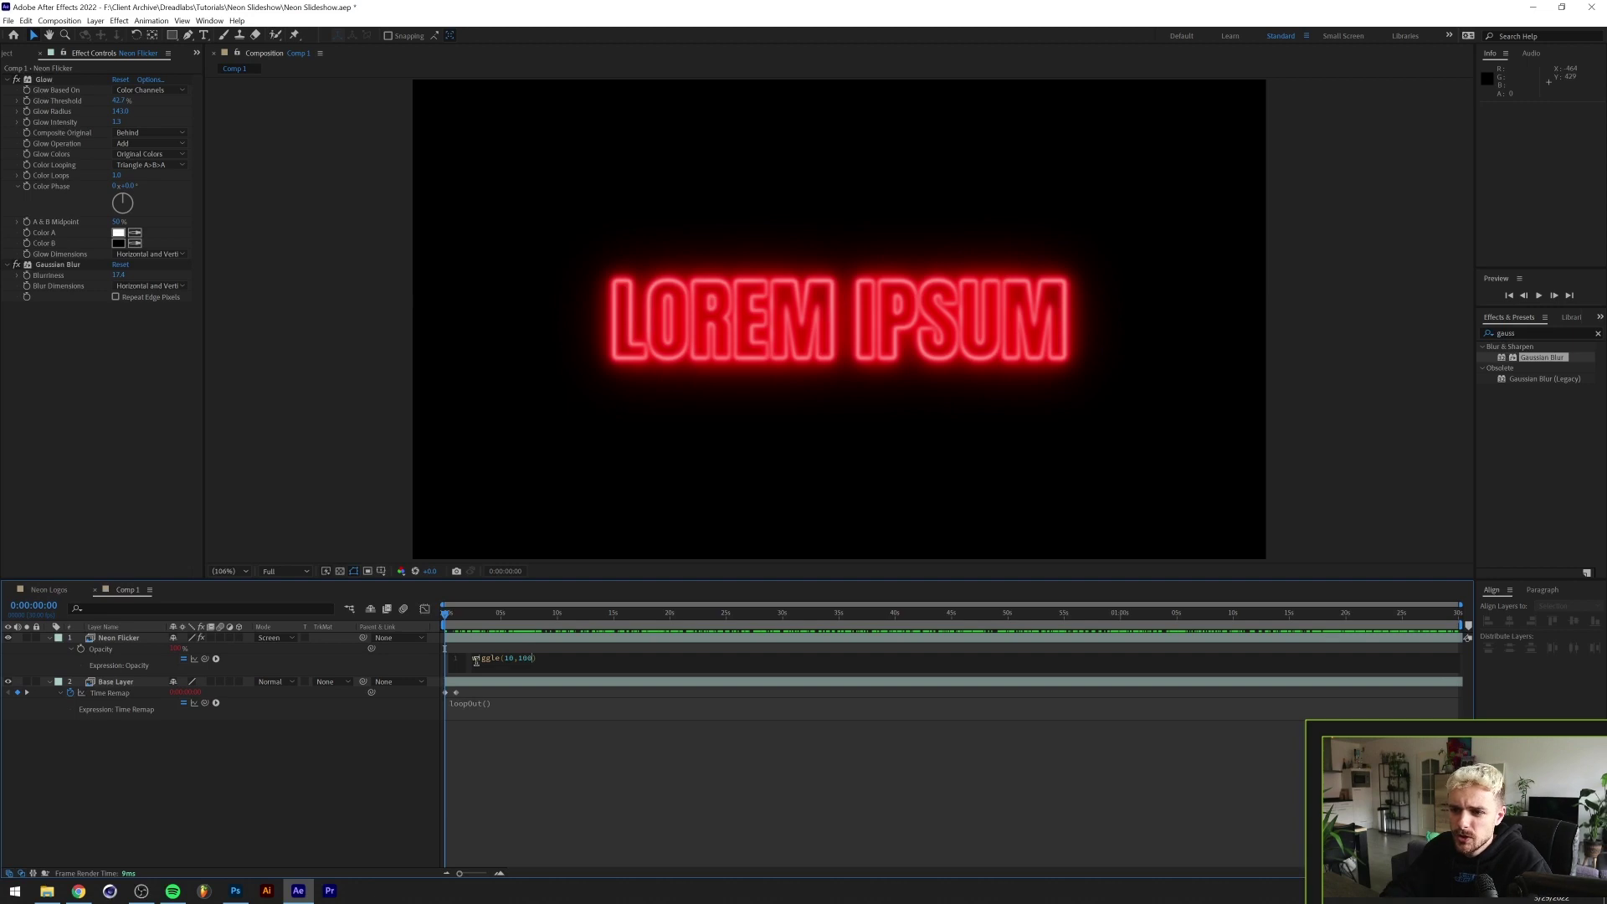
click(478, 647)
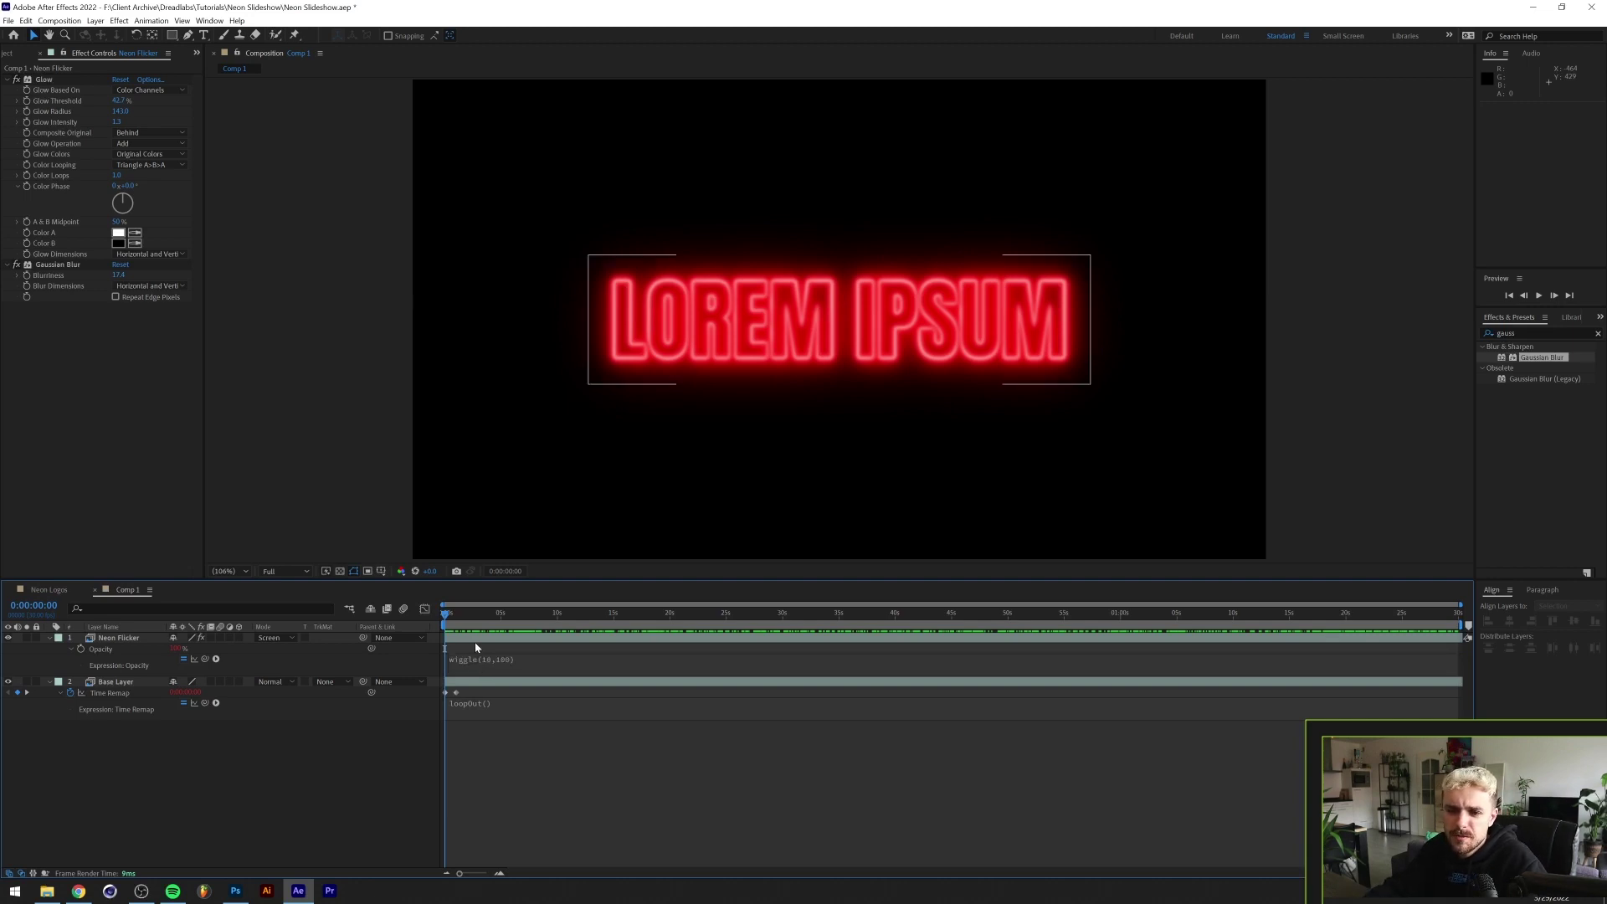
Preview the flickering neon text
key(space)
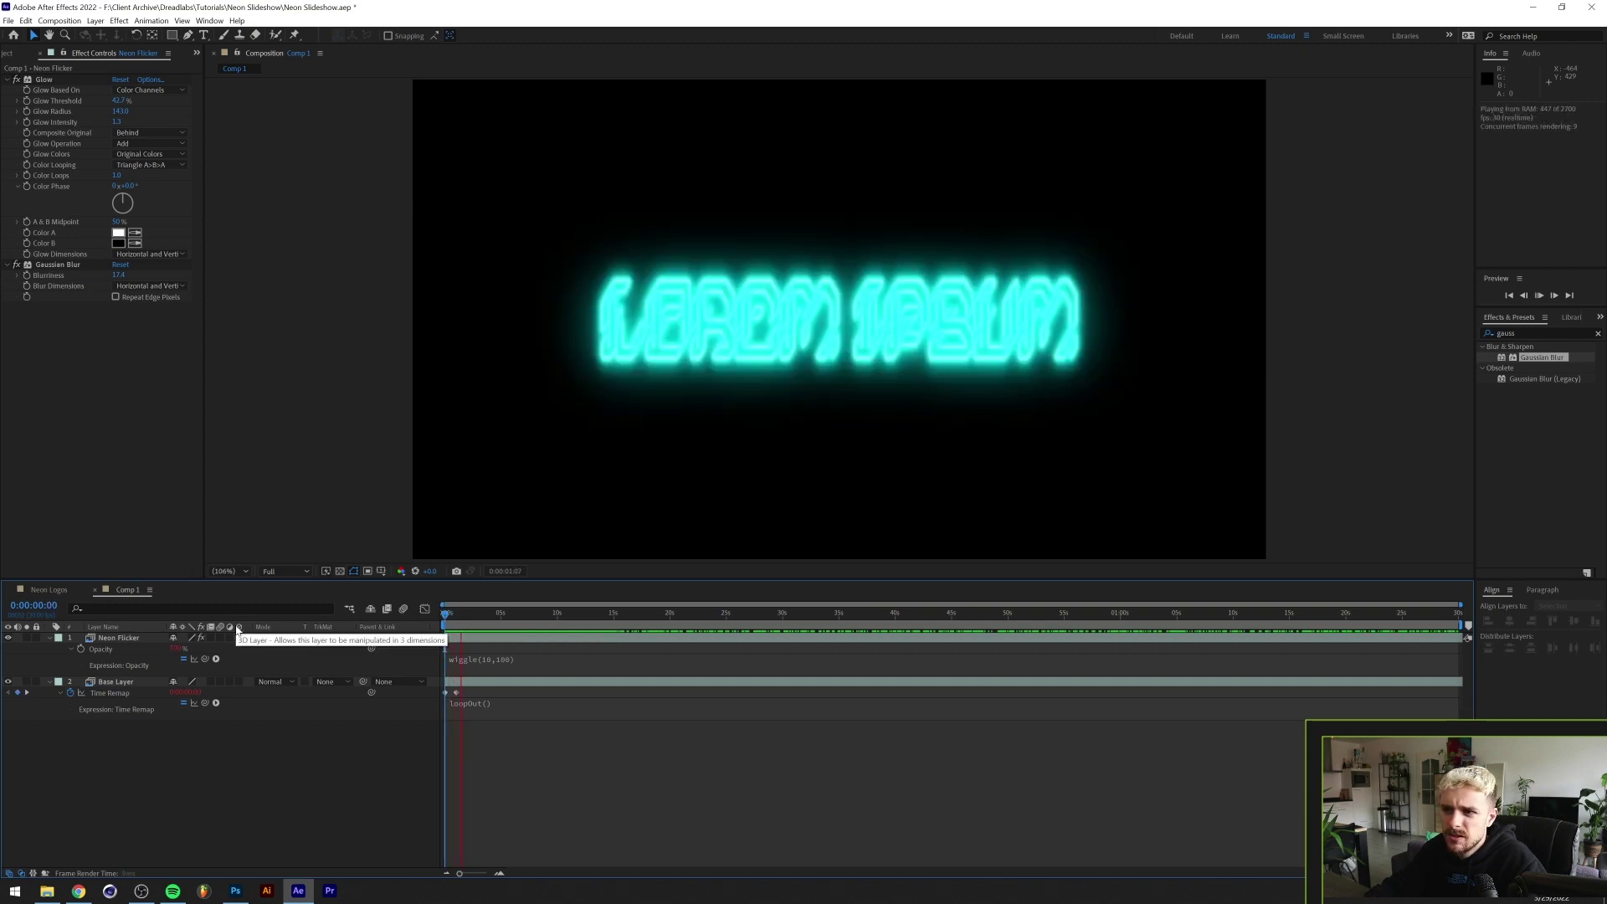
key(space)
key(space)
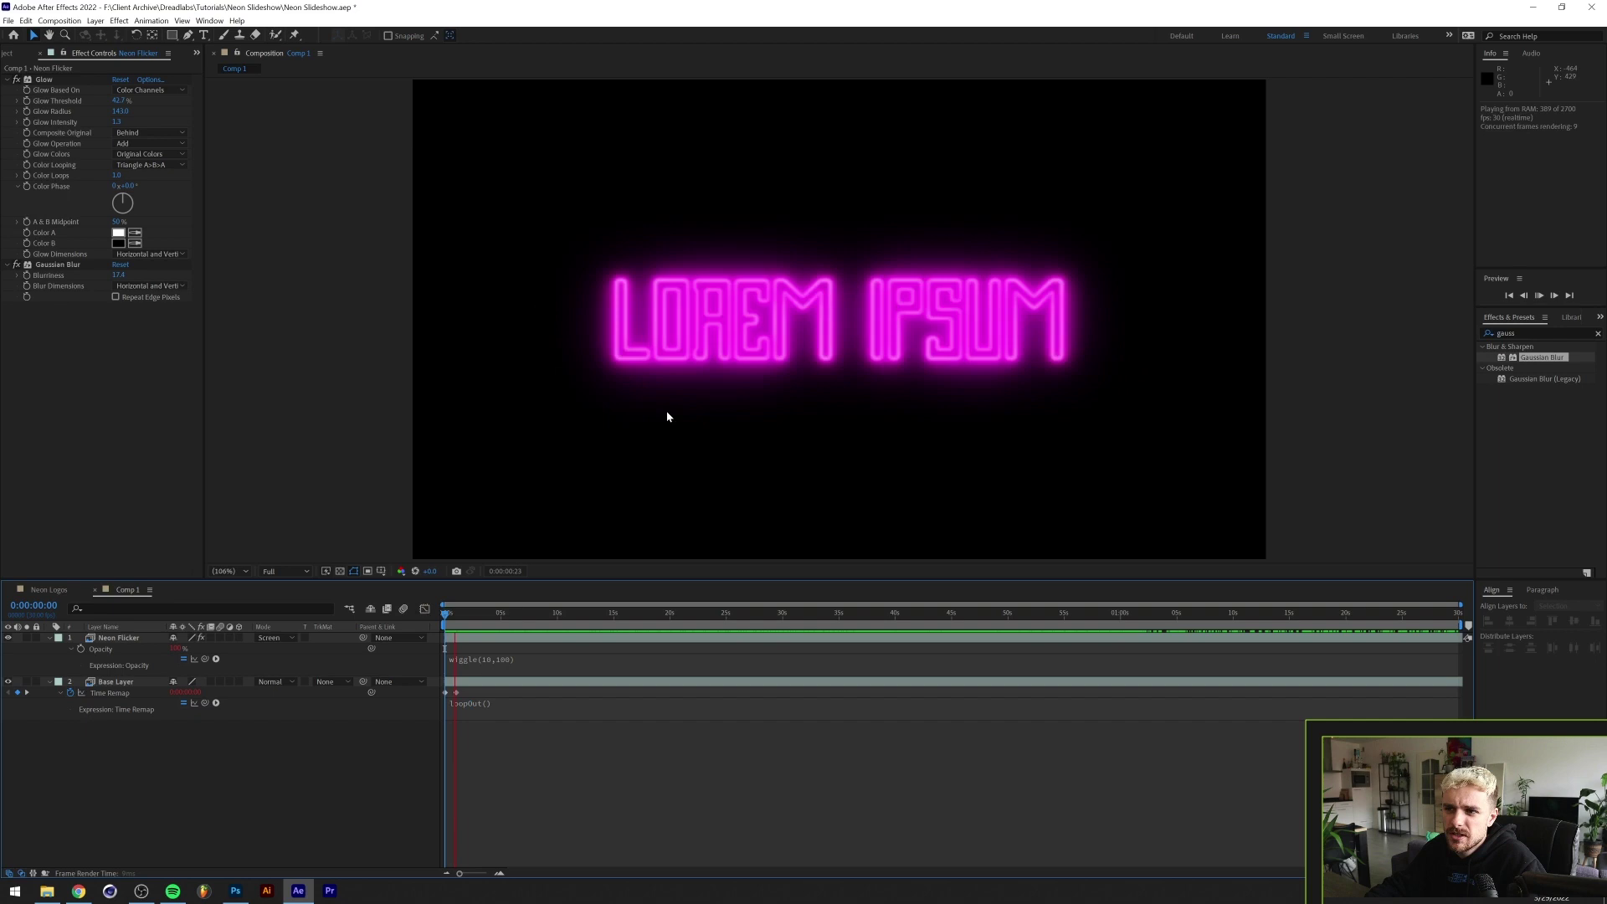
key(space)
Duplicate Neon Flicker, giving the copy Glow Radius 500 and Gaussian Blur blurriness 117.7
click(128, 639)
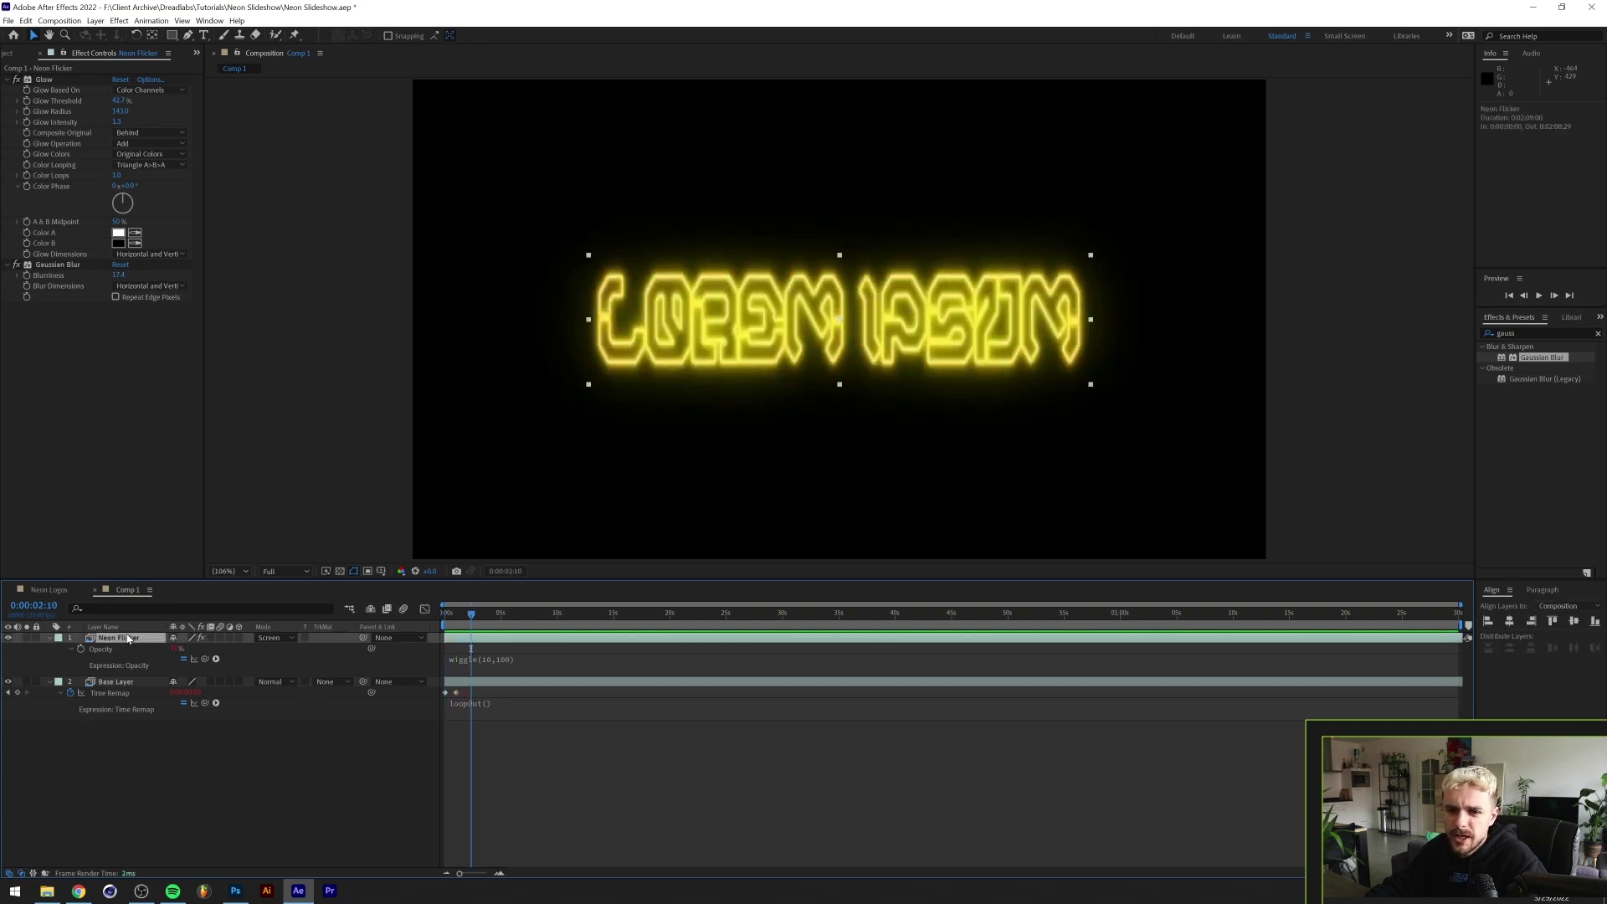
key(ctrl+d)
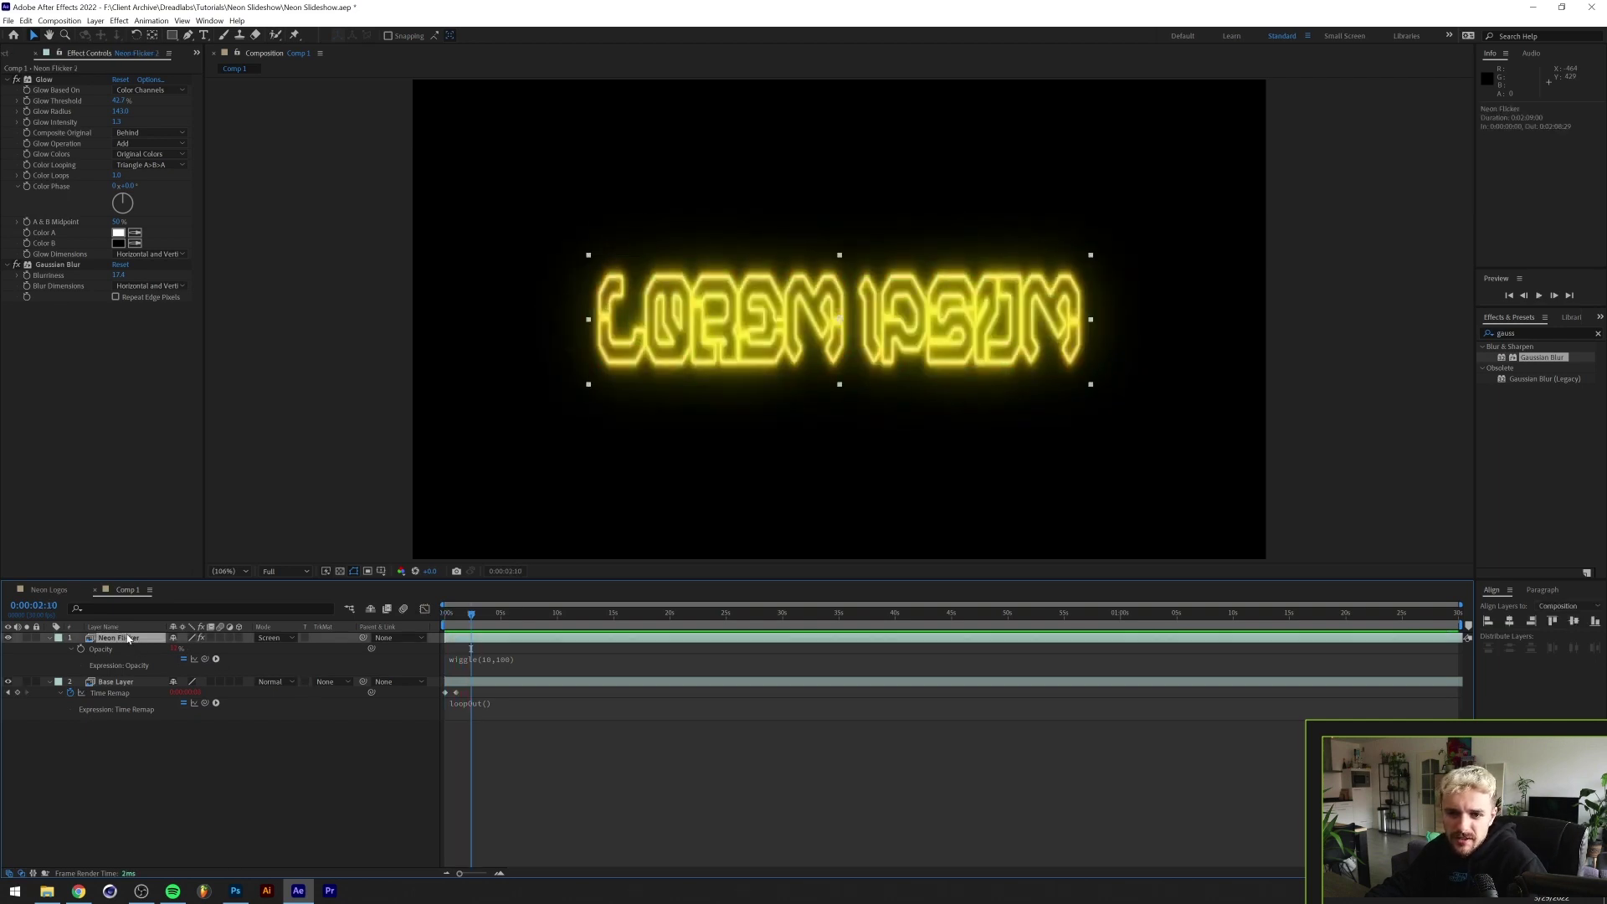
click(119, 112)
text(500)
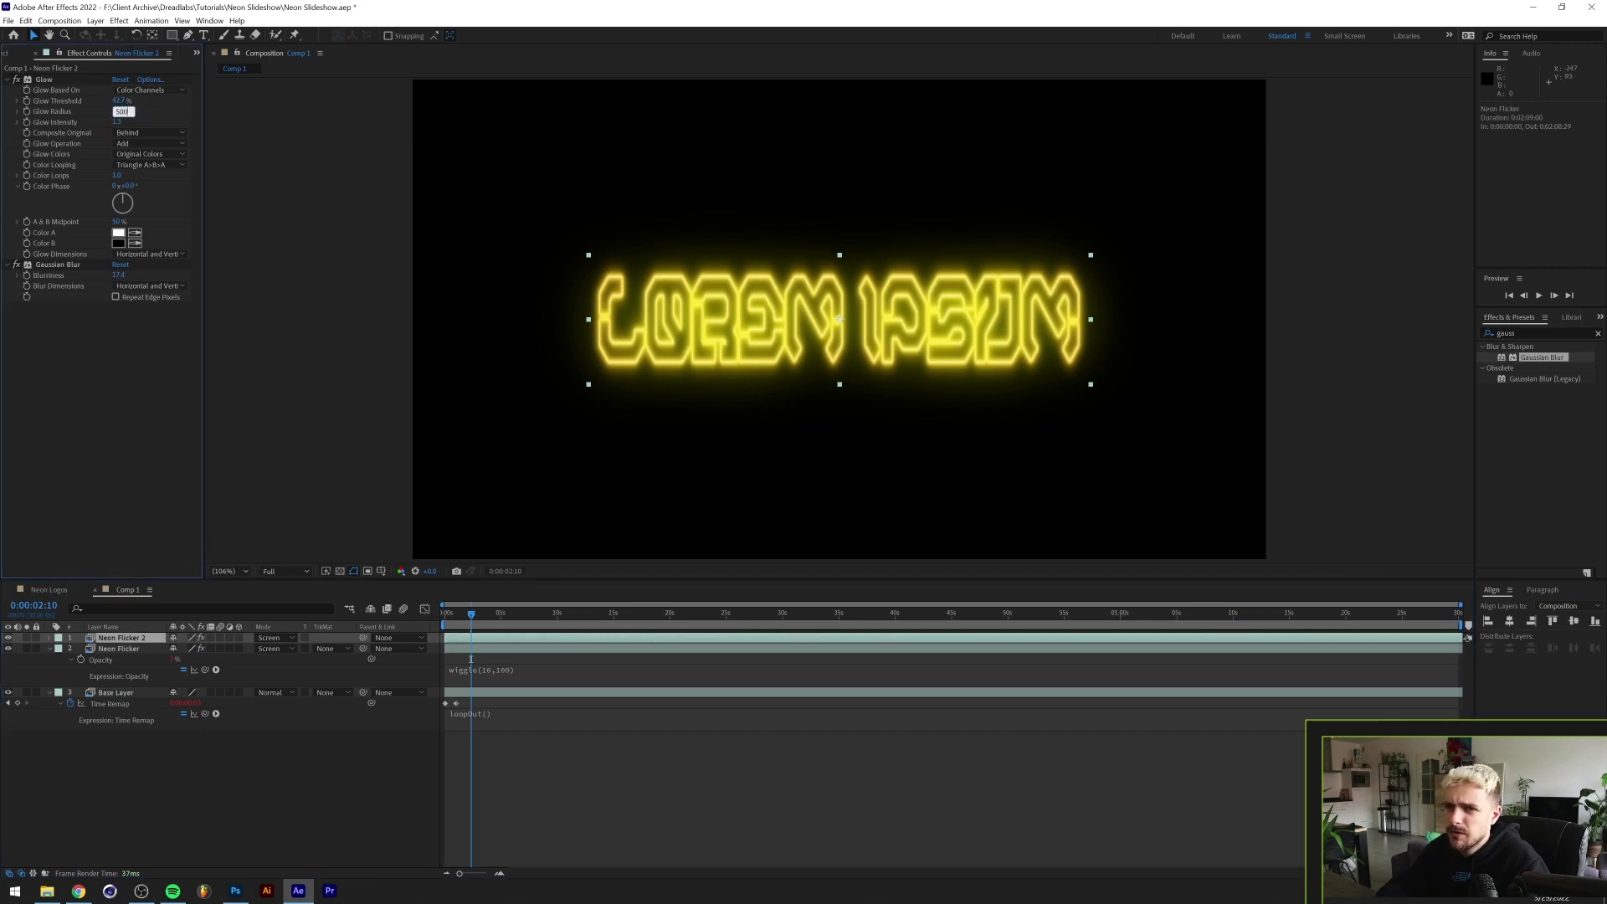
key(Return)
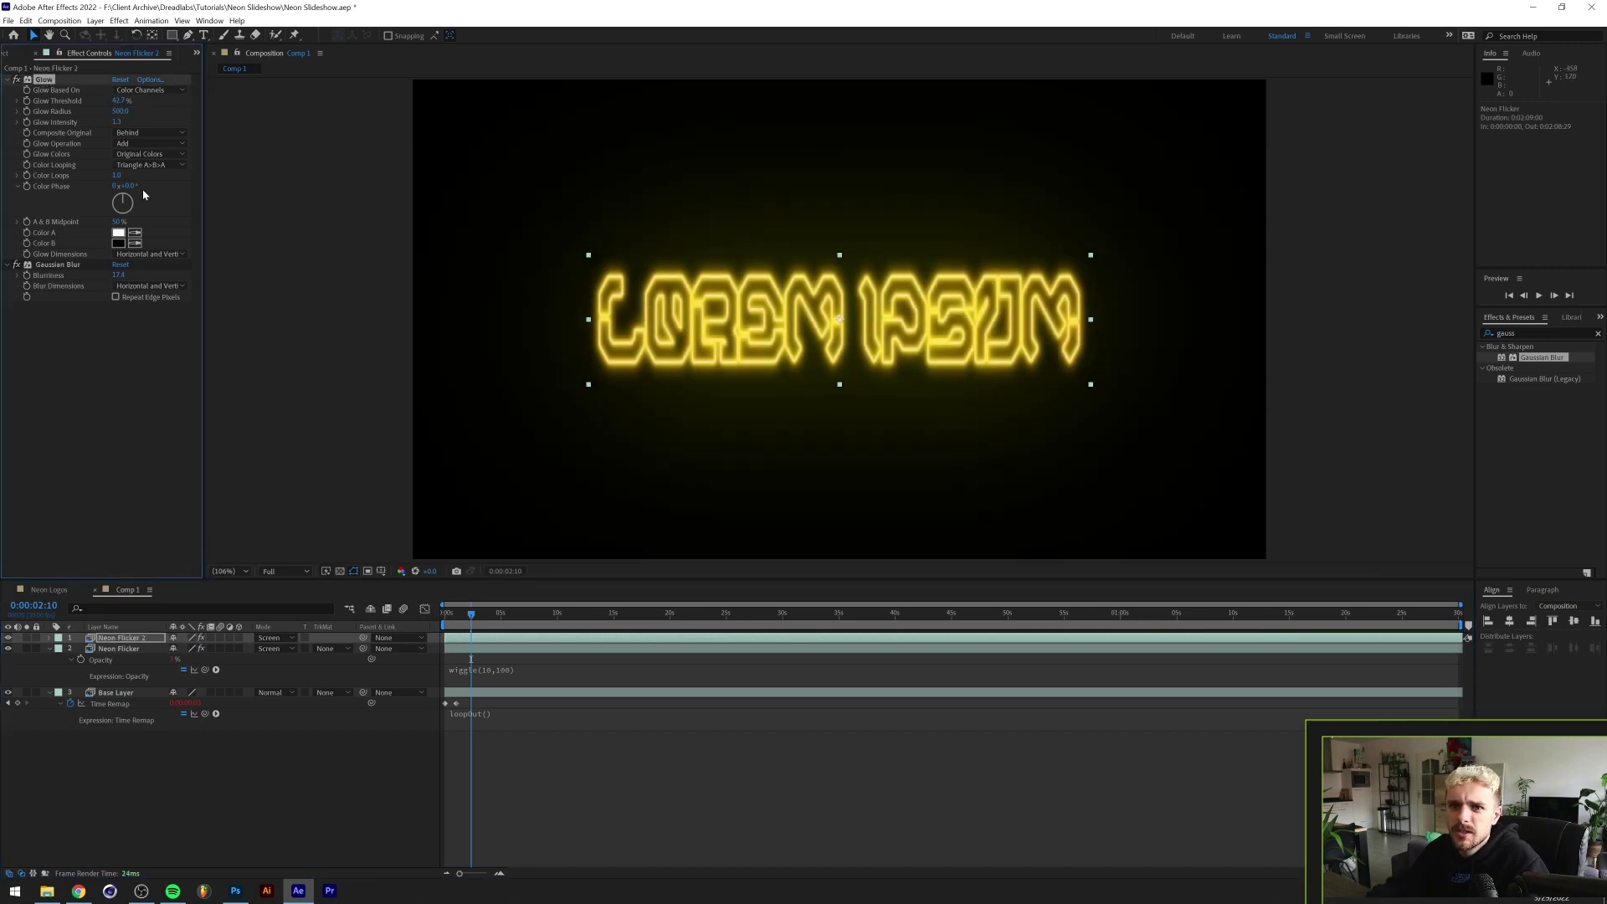
drag(117, 274, 159, 274)
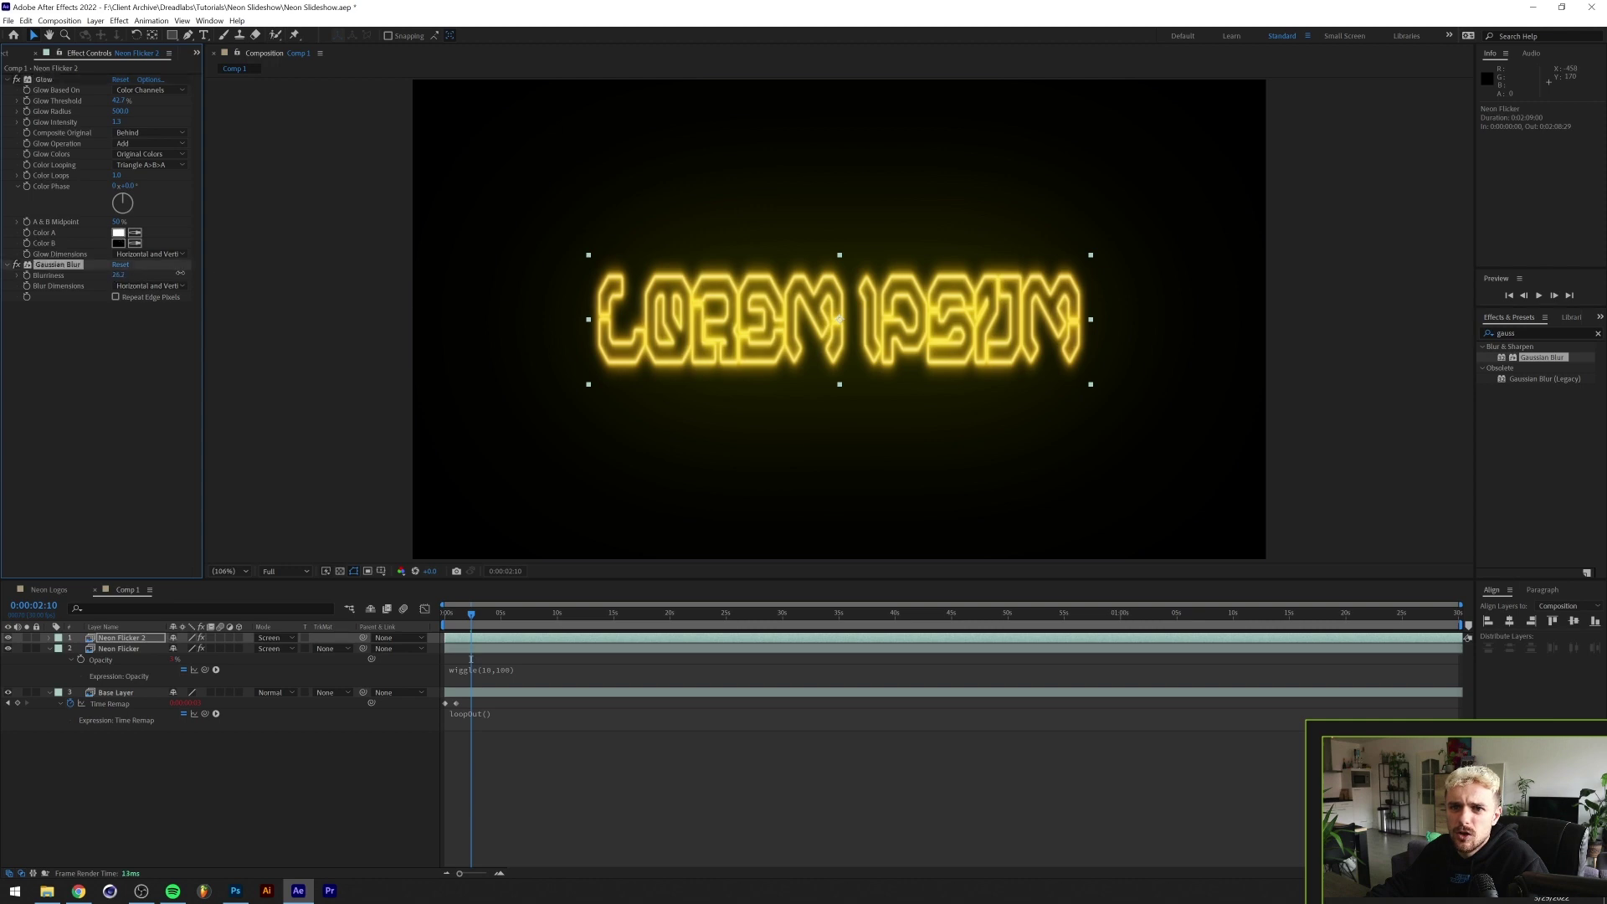
Change the copy's opacity expression to wiggle(20,100) and preview the faster flicker
key(space)
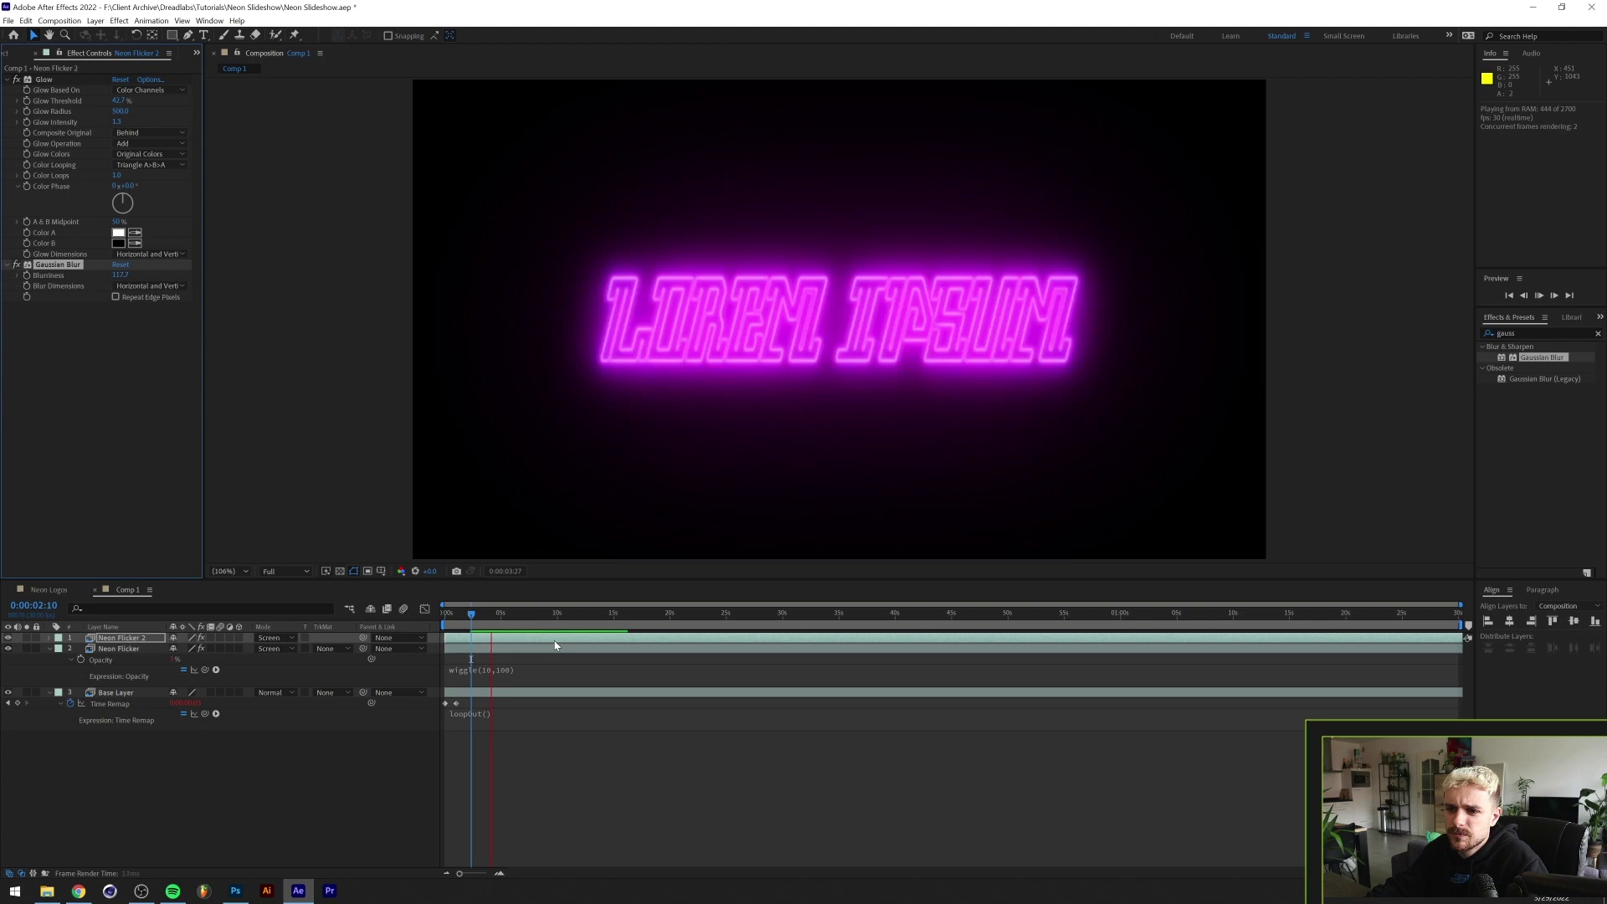
click(491, 669)
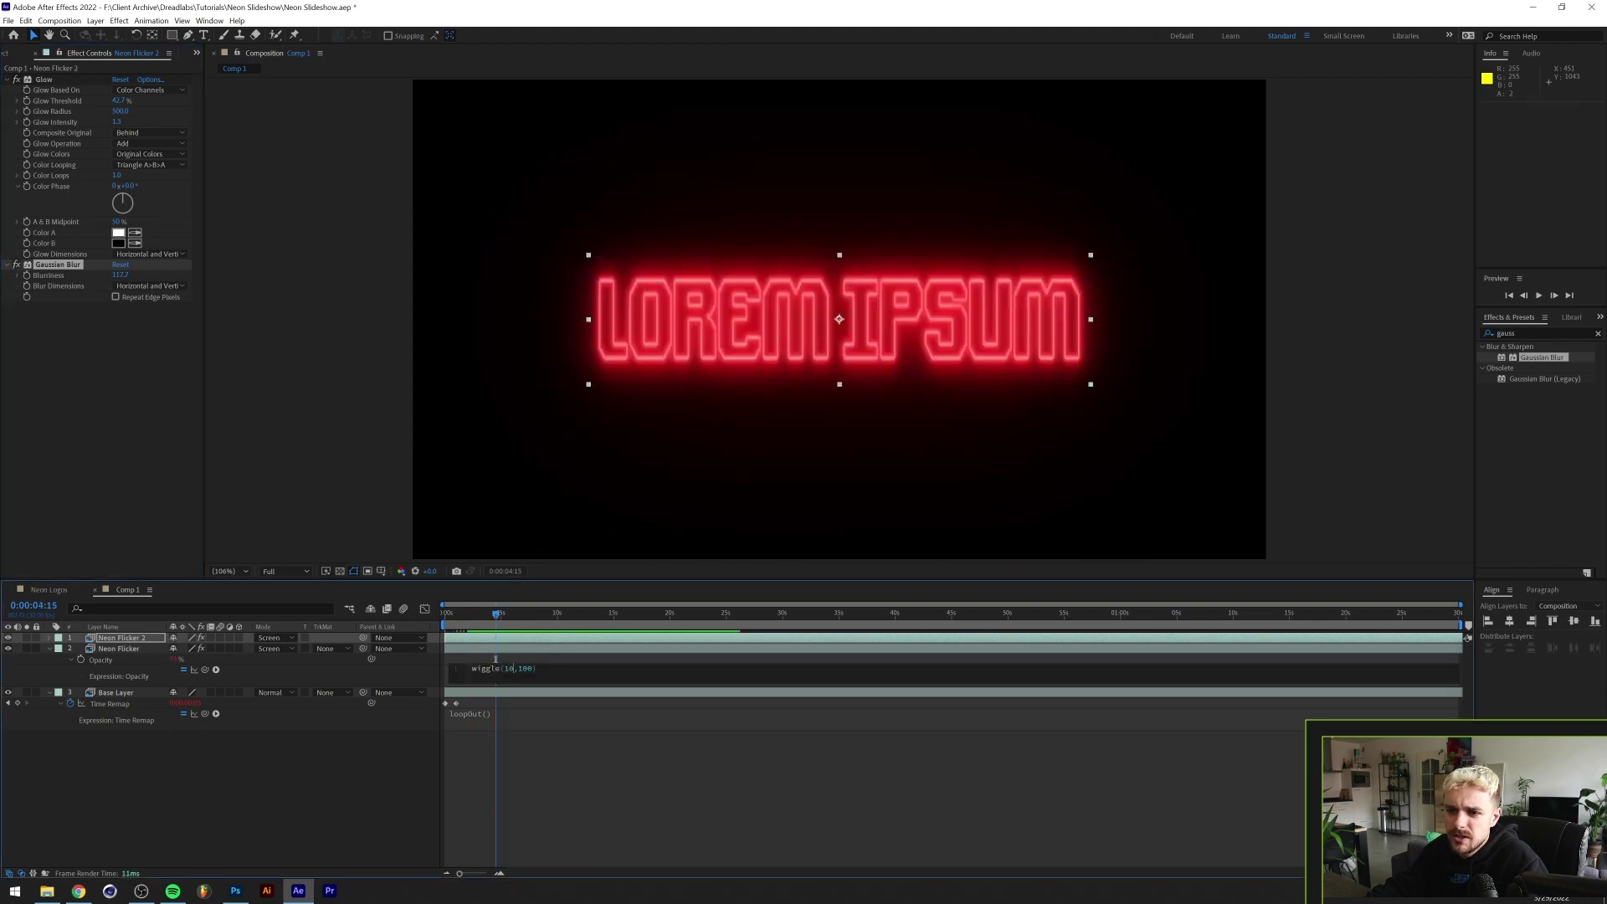
key(End)
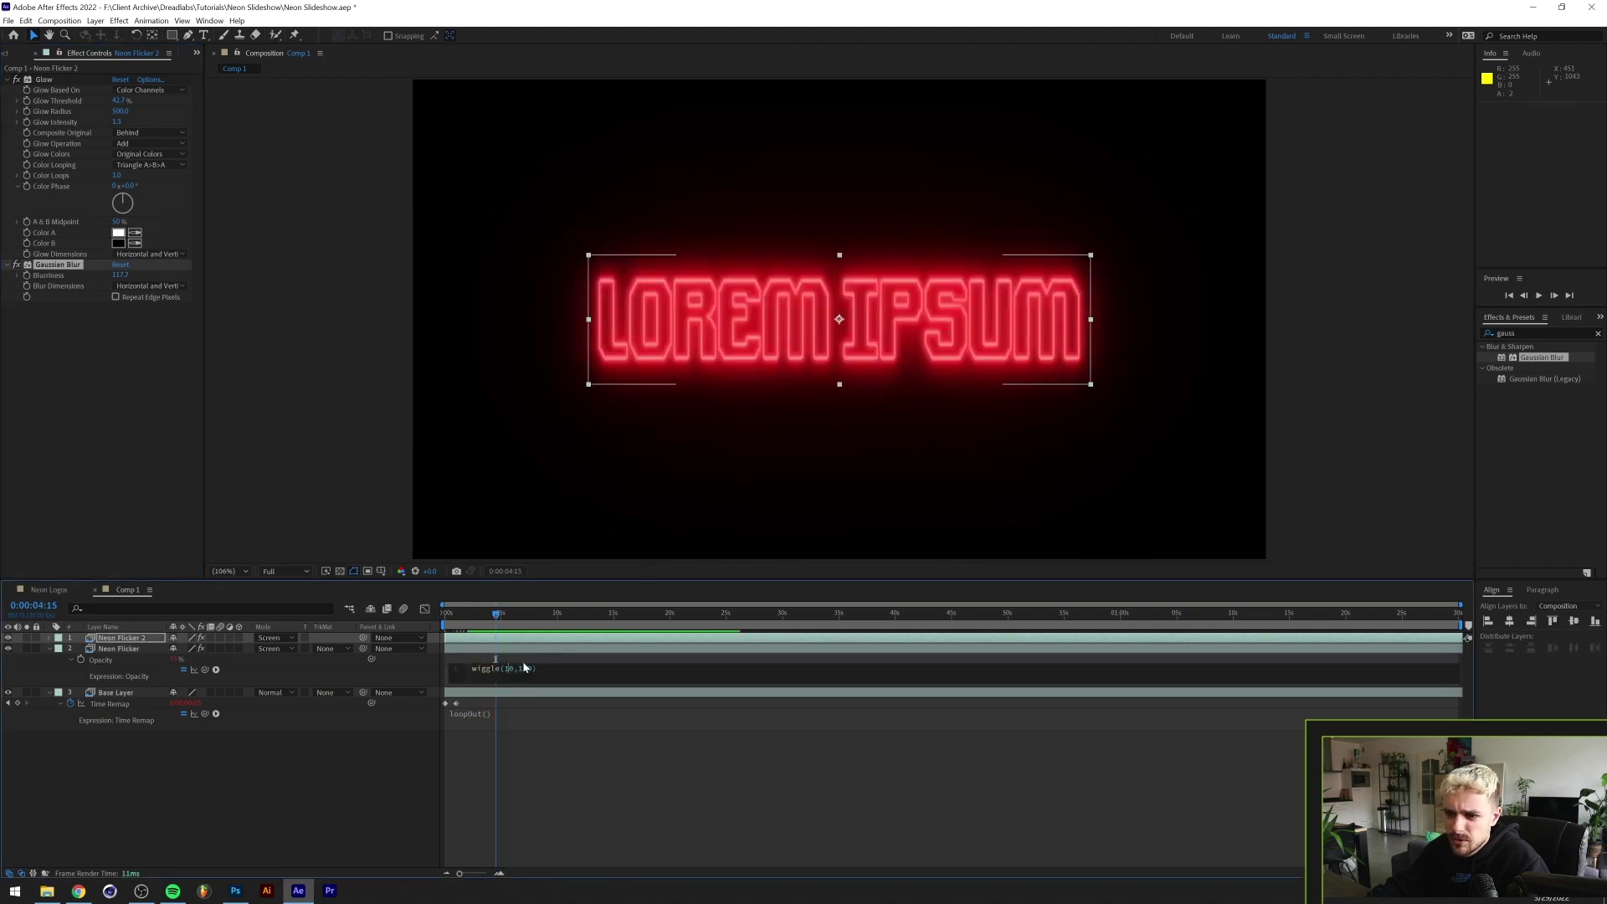
double_click(506, 669)
text(20)
key(KP_Enter)
key(space)
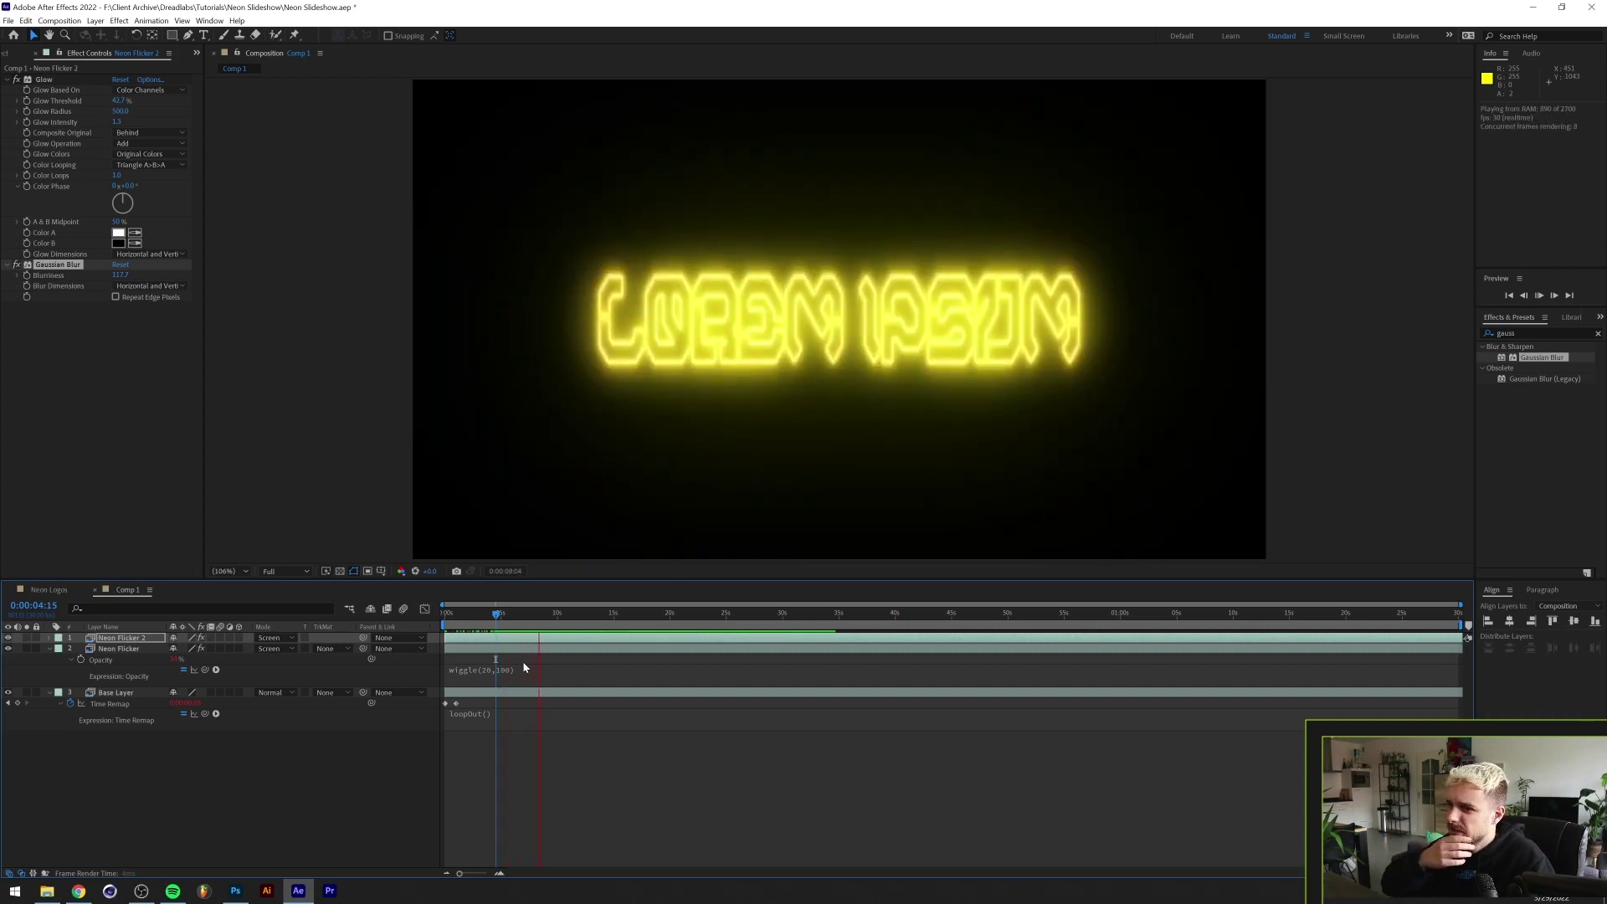
key(space)
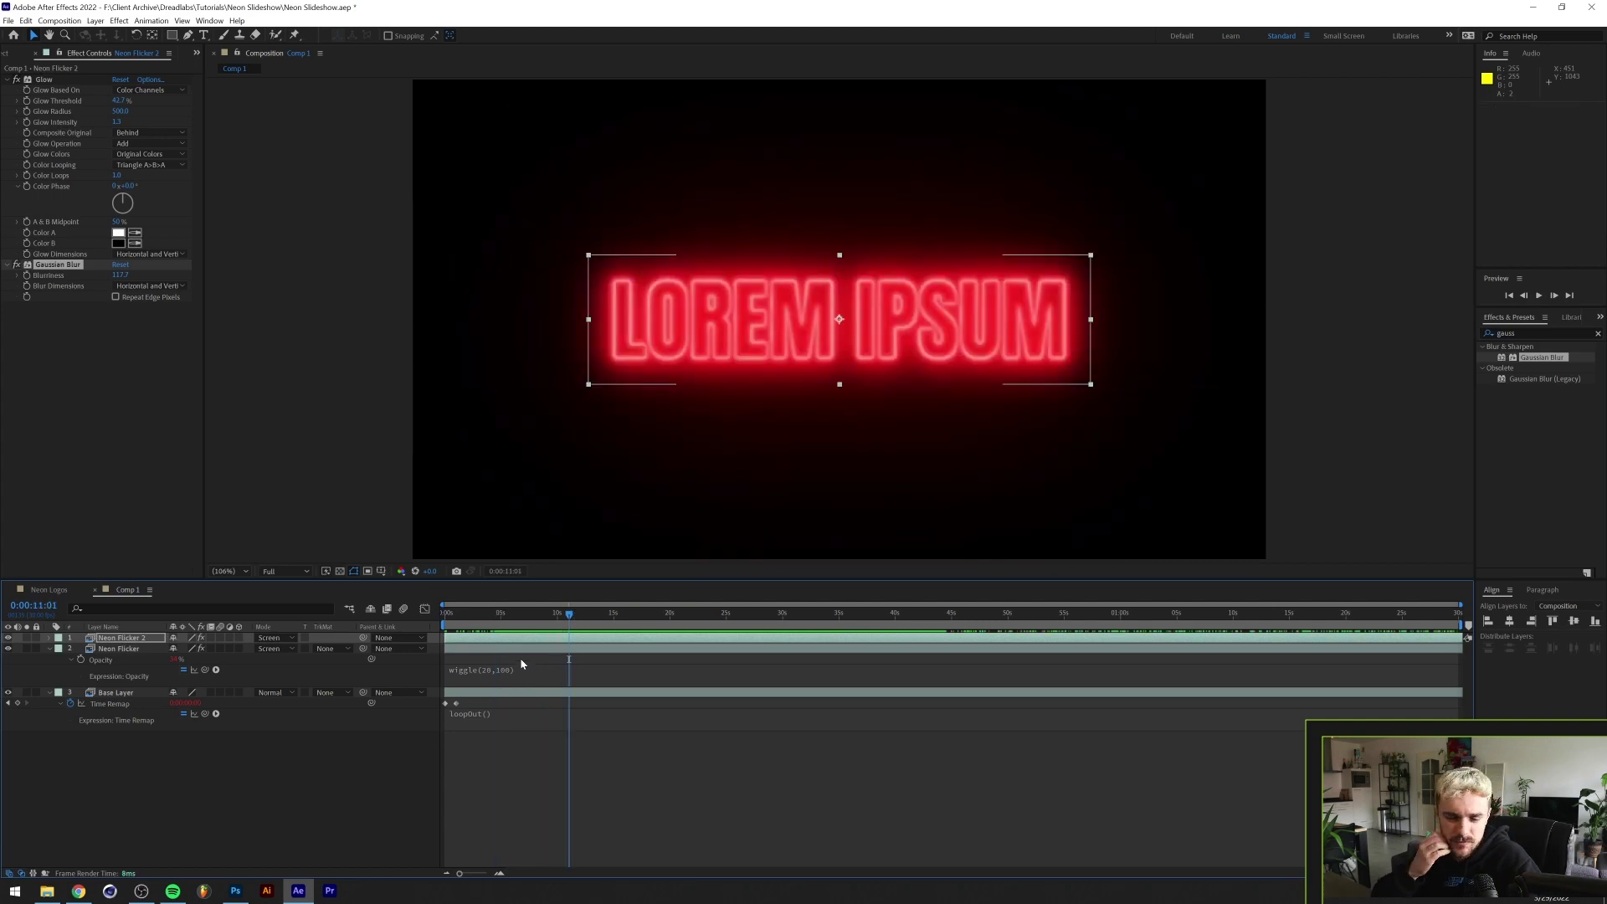